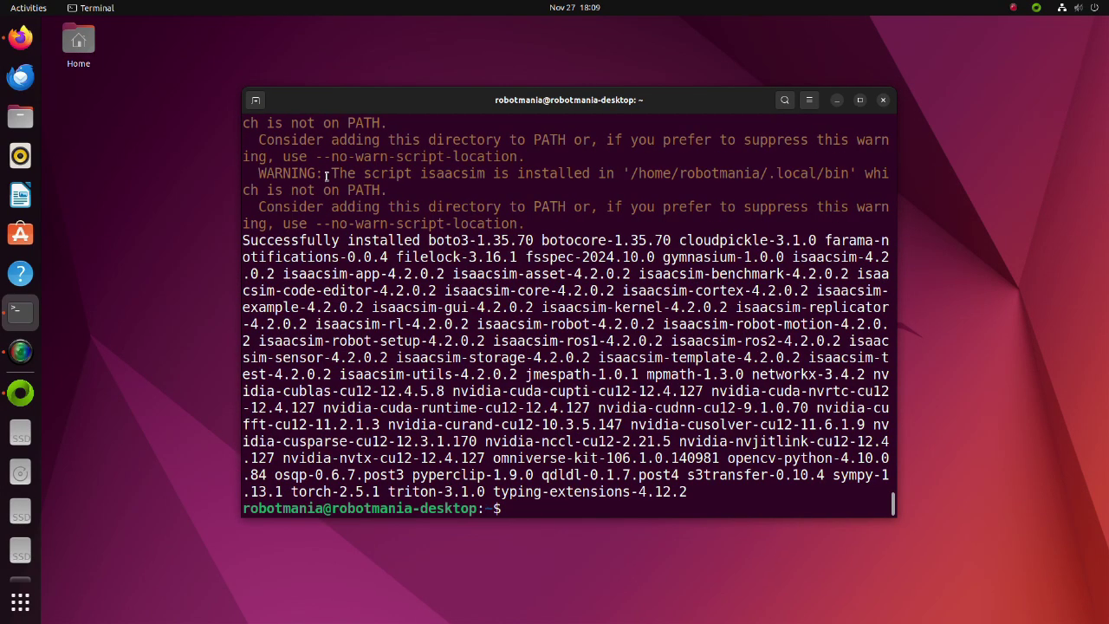
left_click(25, 41)
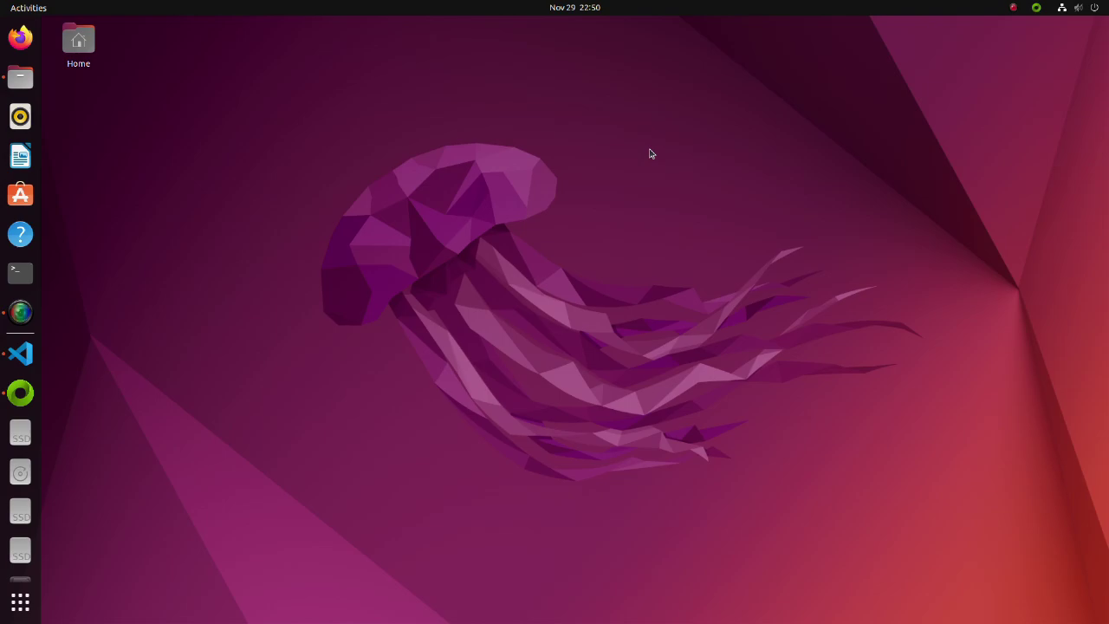
left_click(21, 78)
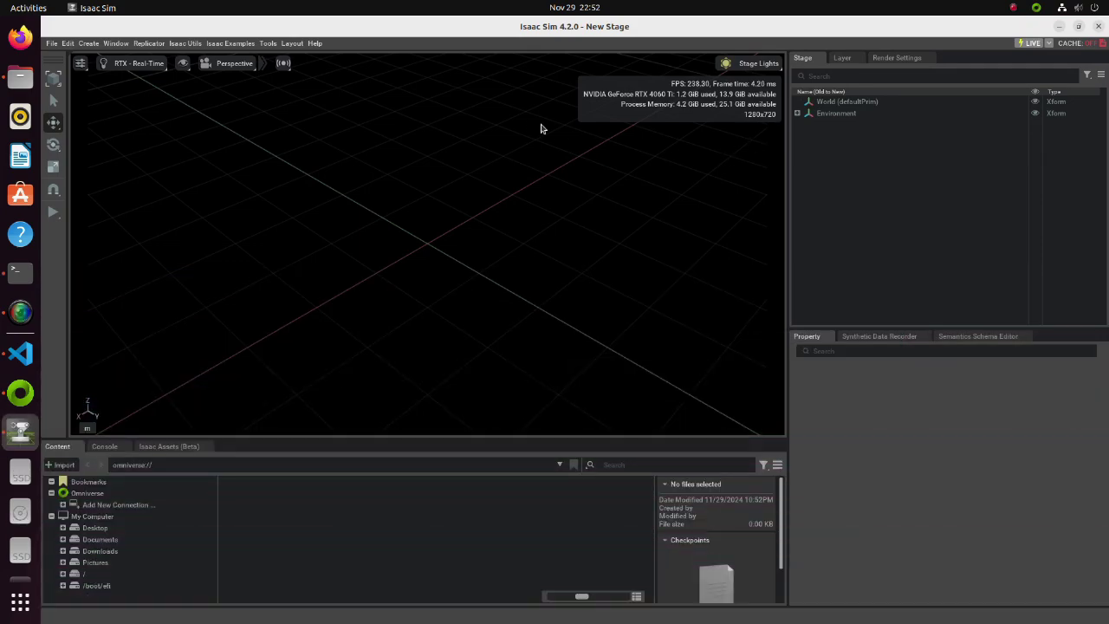
Open the URDF Importer and choose Isaac_SAC/src/robot_simulation/robot_description/robot/robot.urdf as the input file.
left_click(181, 42)
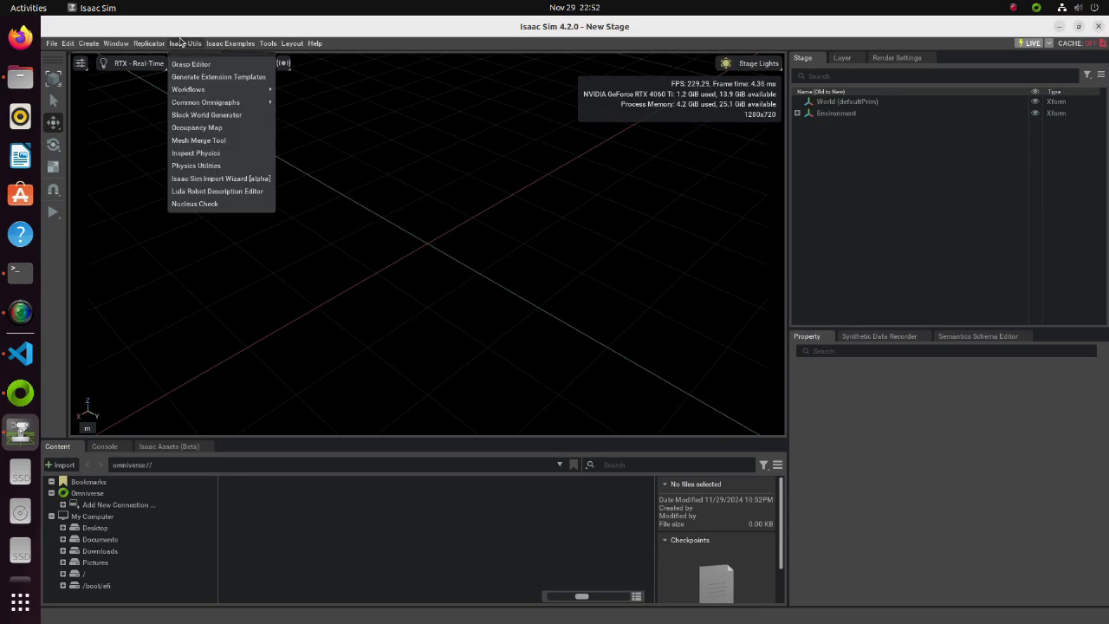
mouse_move(187, 91)
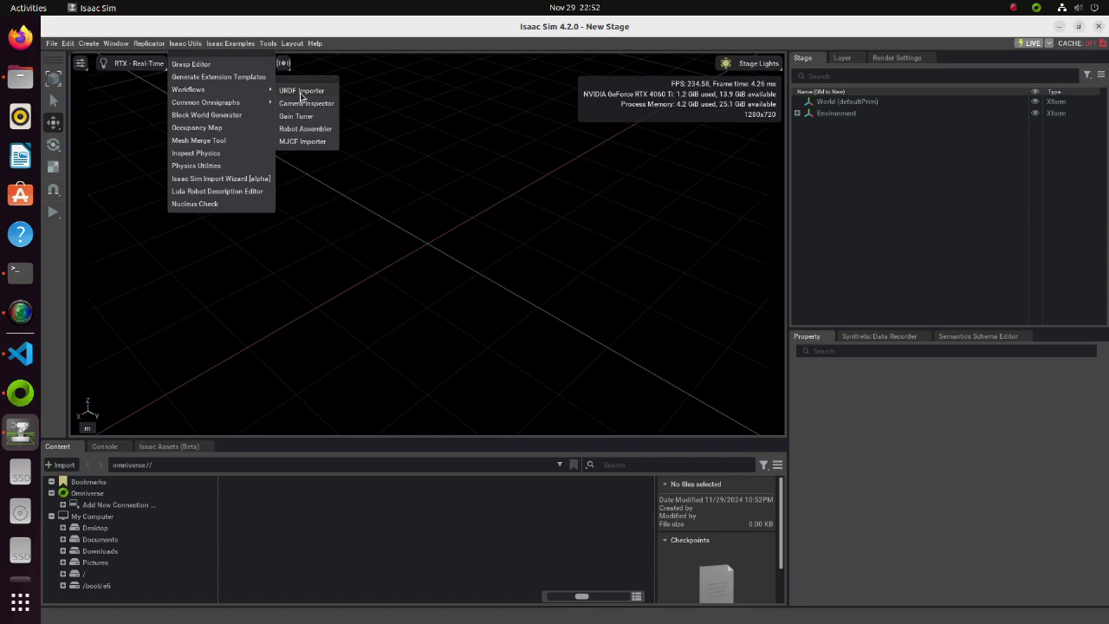
left_click(301, 91)
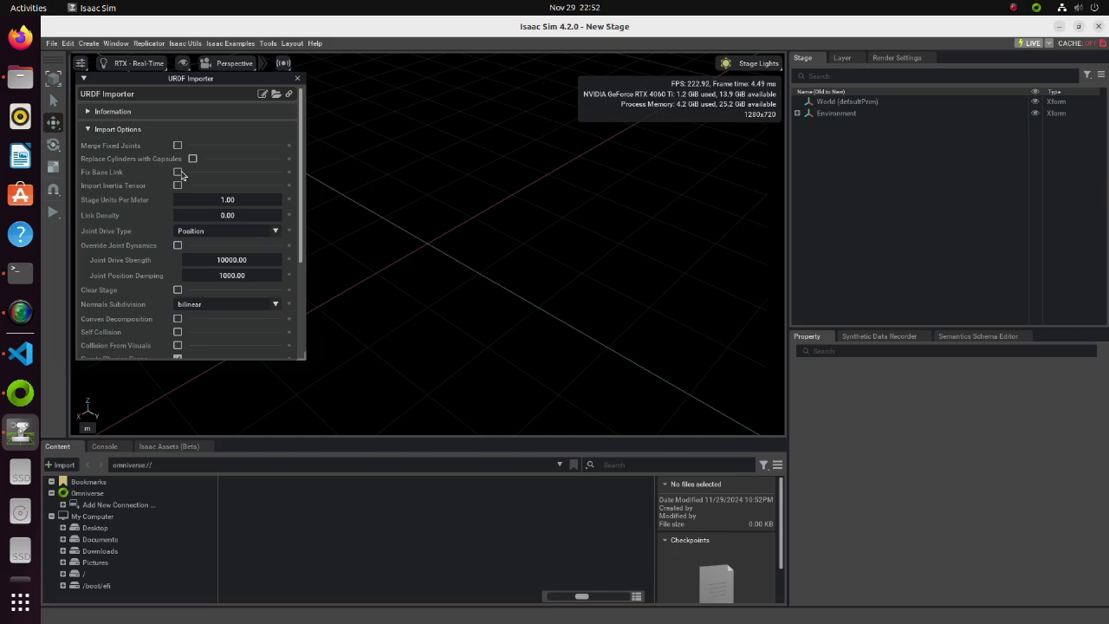
scroll(181, 175, "down", 4)
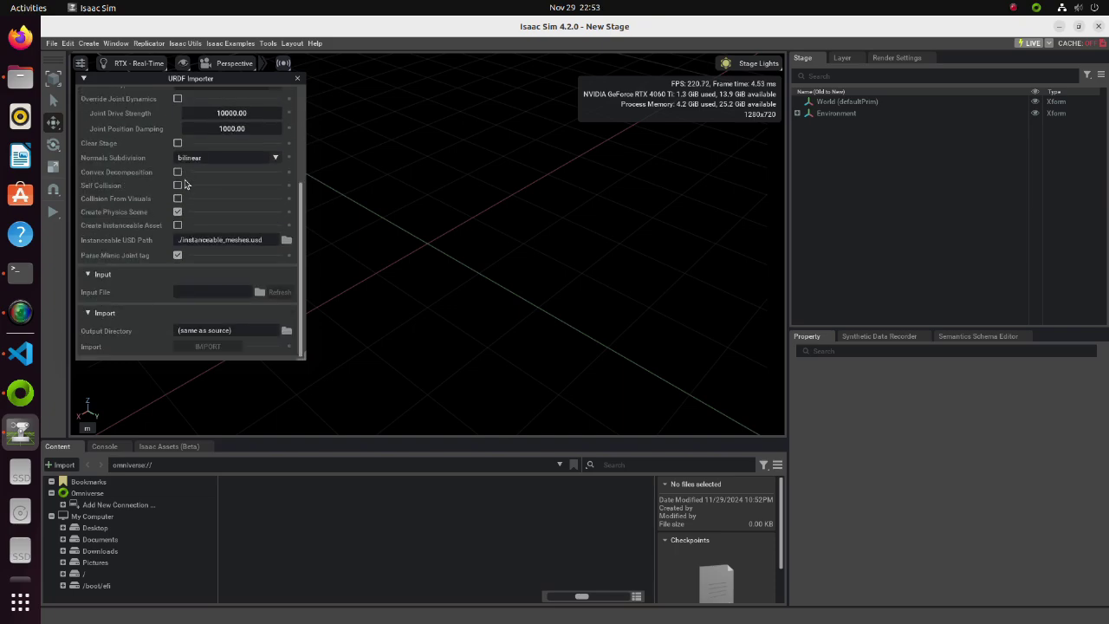
left_click(260, 292)
left_click(319, 301)
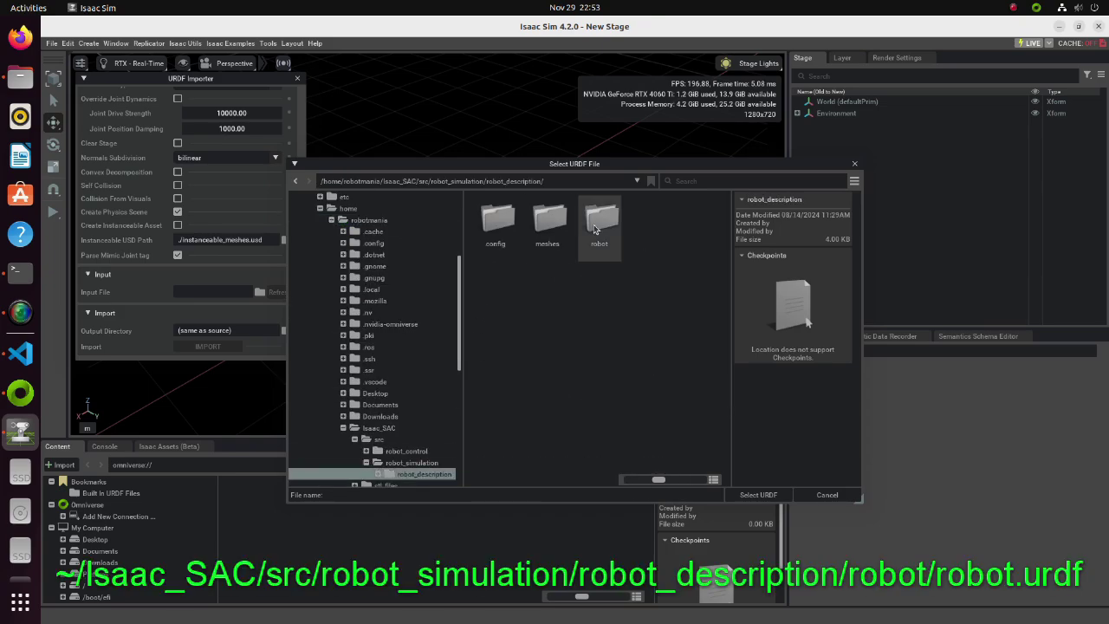
double_click(595, 229)
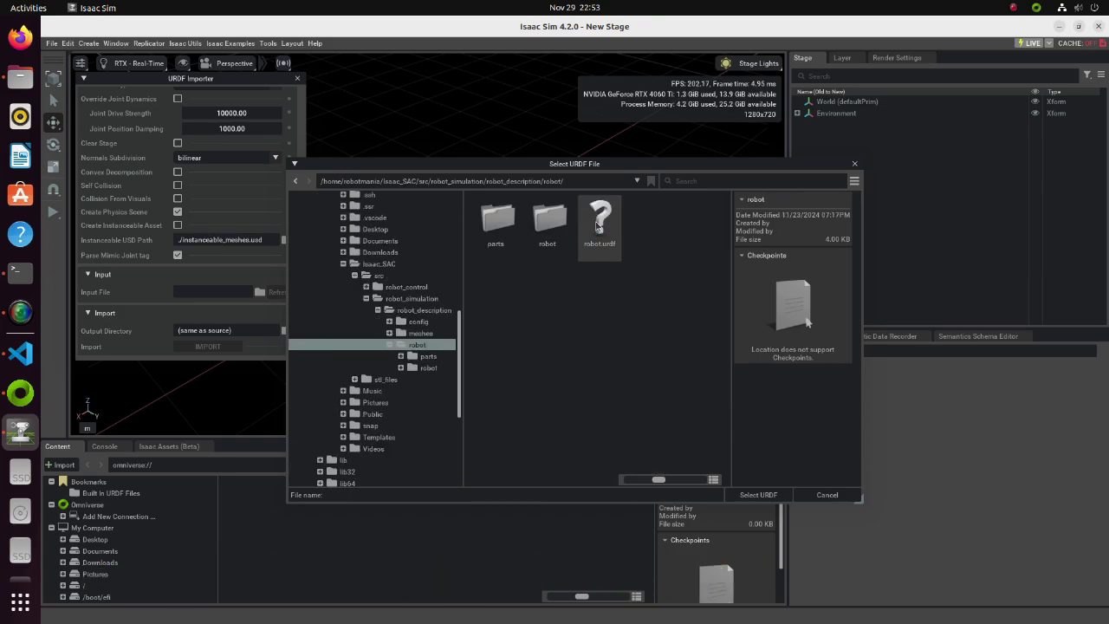
left_click(603, 231)
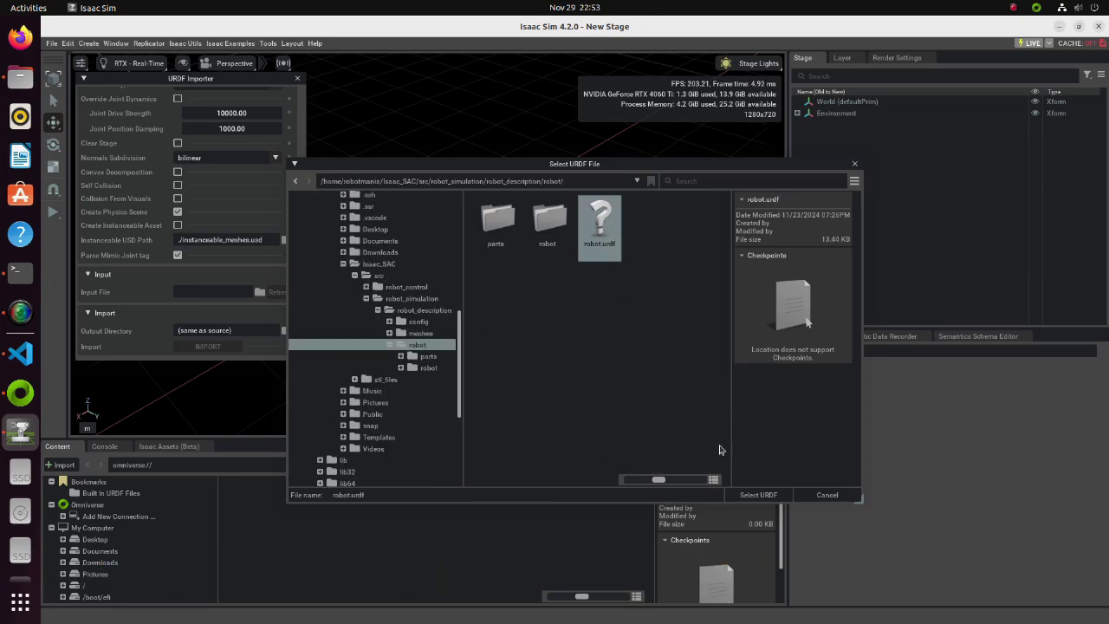
left_click(762, 493)
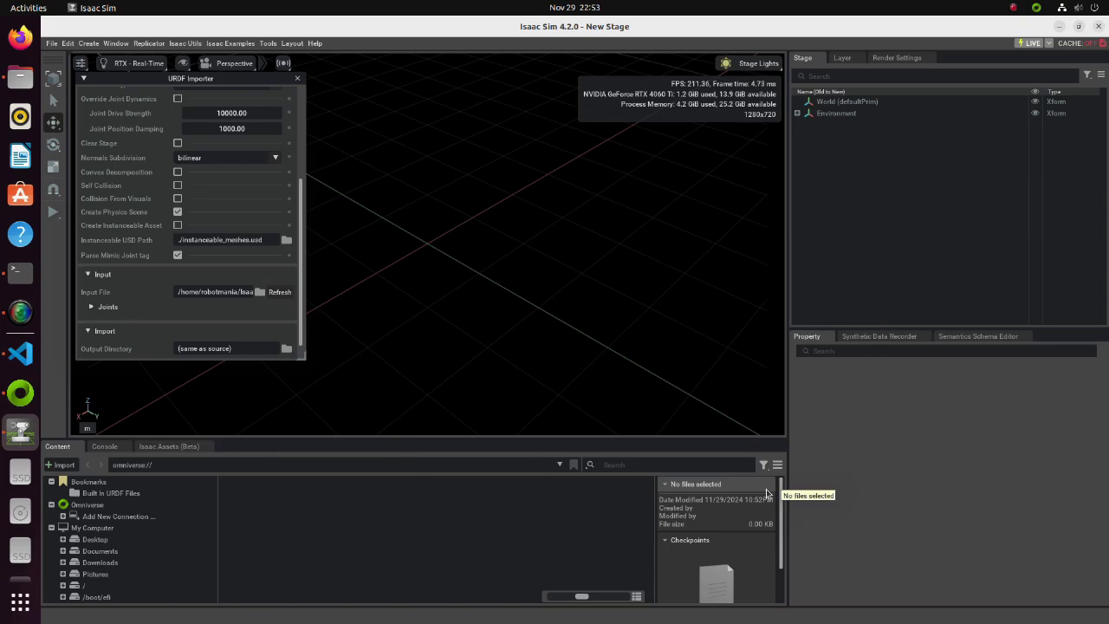
Import the robot URDF with the current options, overwriting the existing model, and close the importer.
scroll(255, 291, "down", 1)
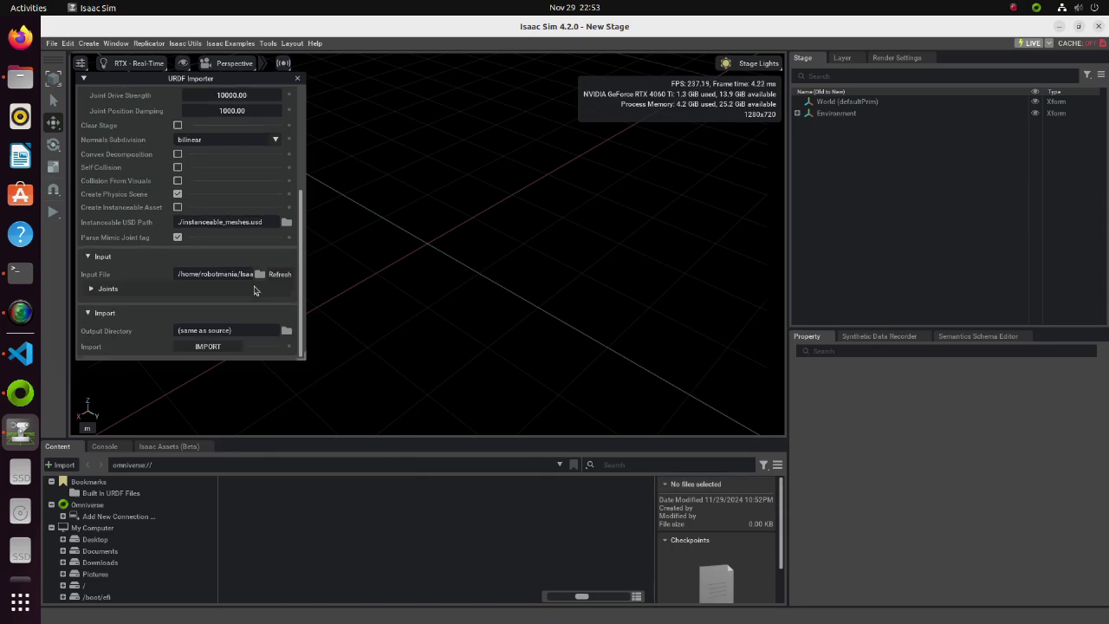
left_click(209, 347)
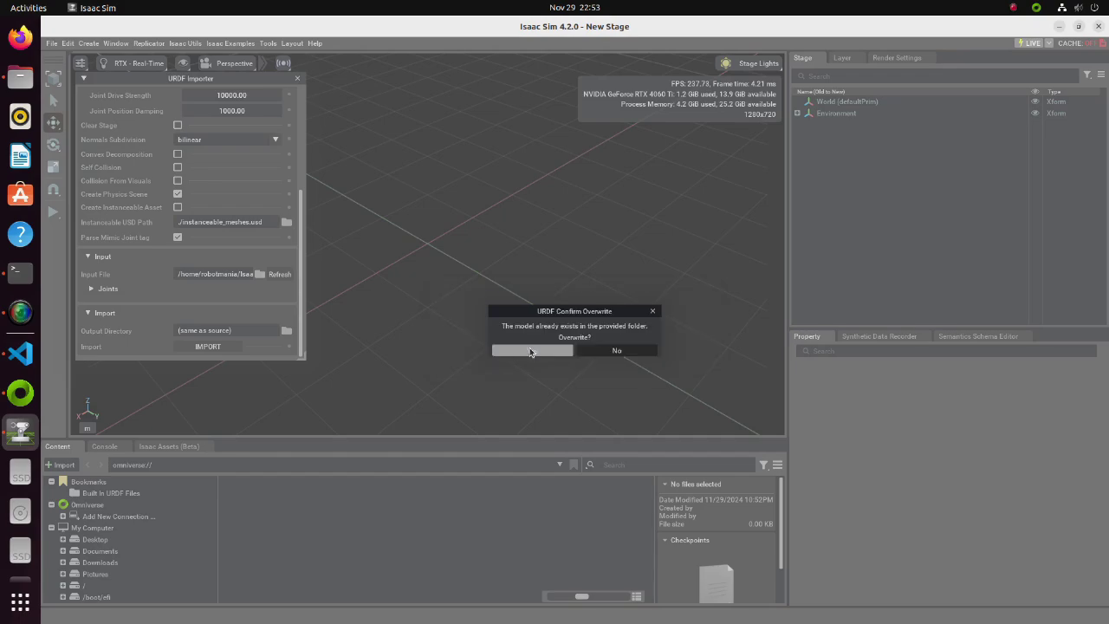
left_click(531, 351)
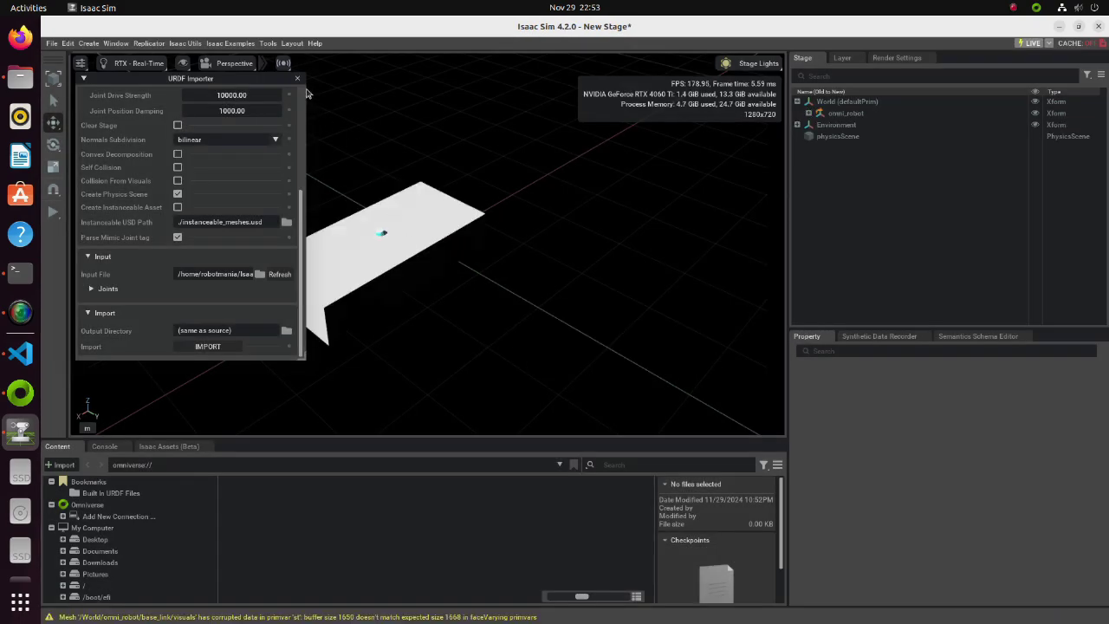
left_click(297, 78)
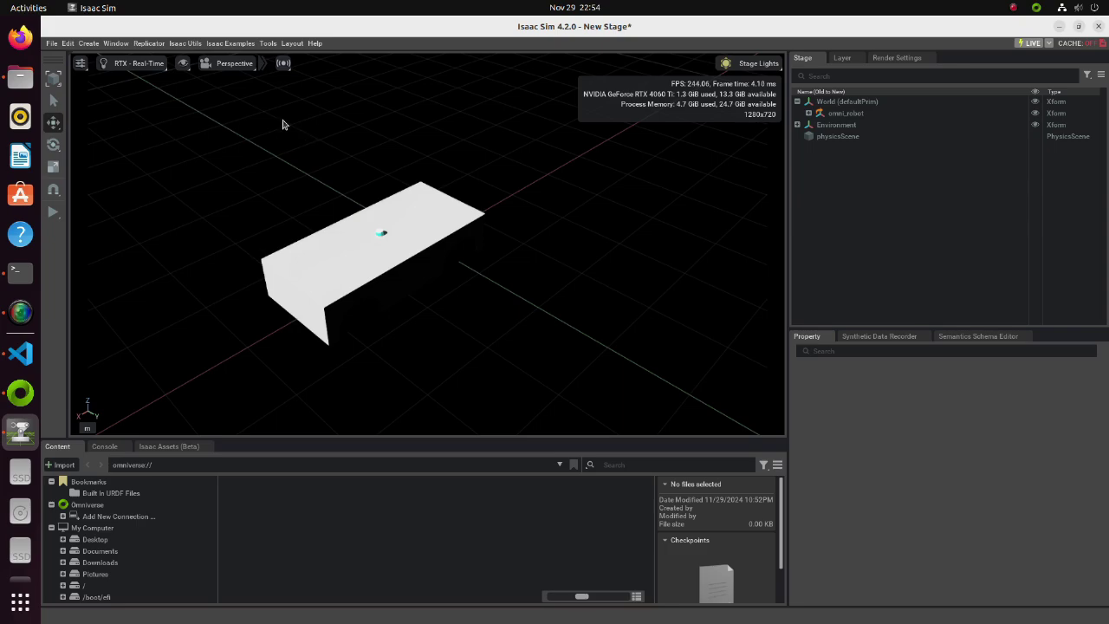
Add a physics ground plane to the stage beneath the robot.
left_click(90, 44)
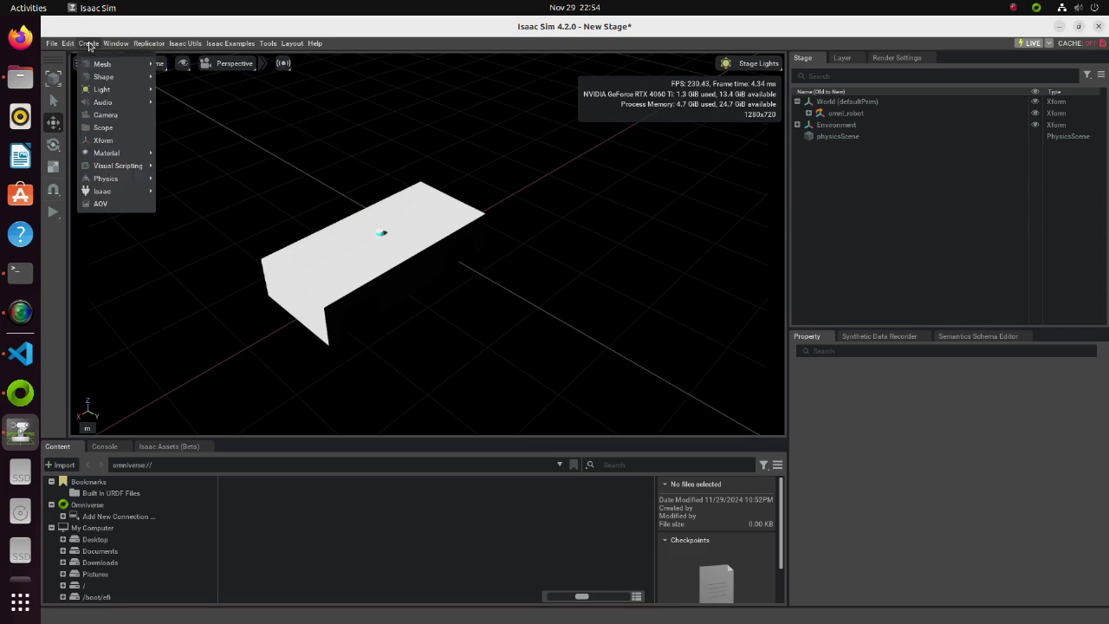
mouse_move(106, 179)
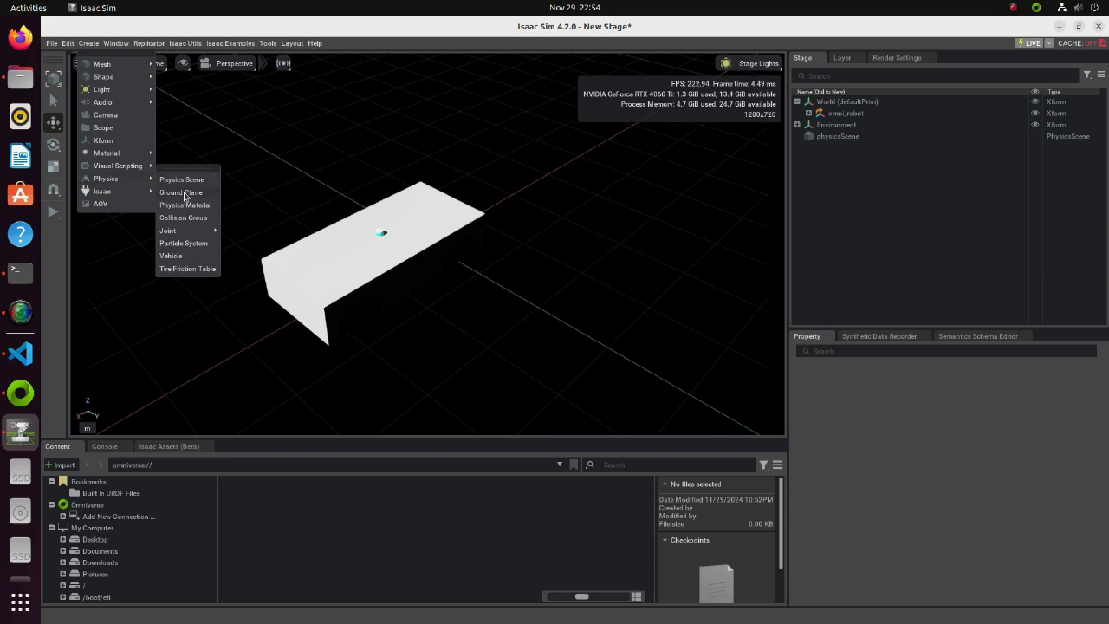
left_click(183, 193)
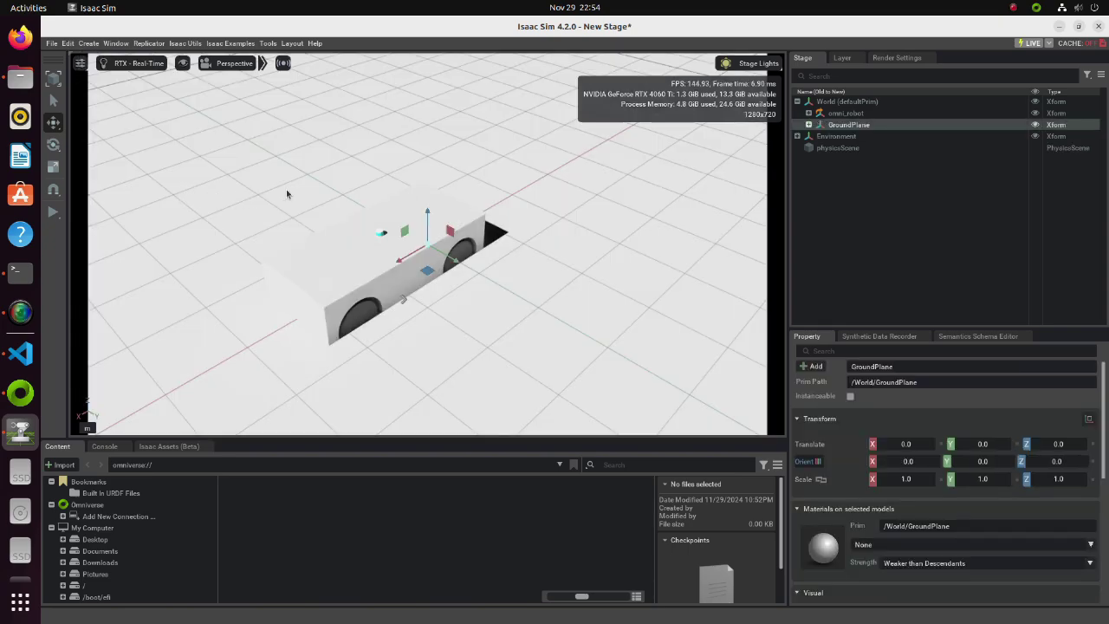
Raise omni_robot above the ground plane to a Z translation of about 0.26 and save the stage as Isaac_SAC.usd.
left_click(840, 116)
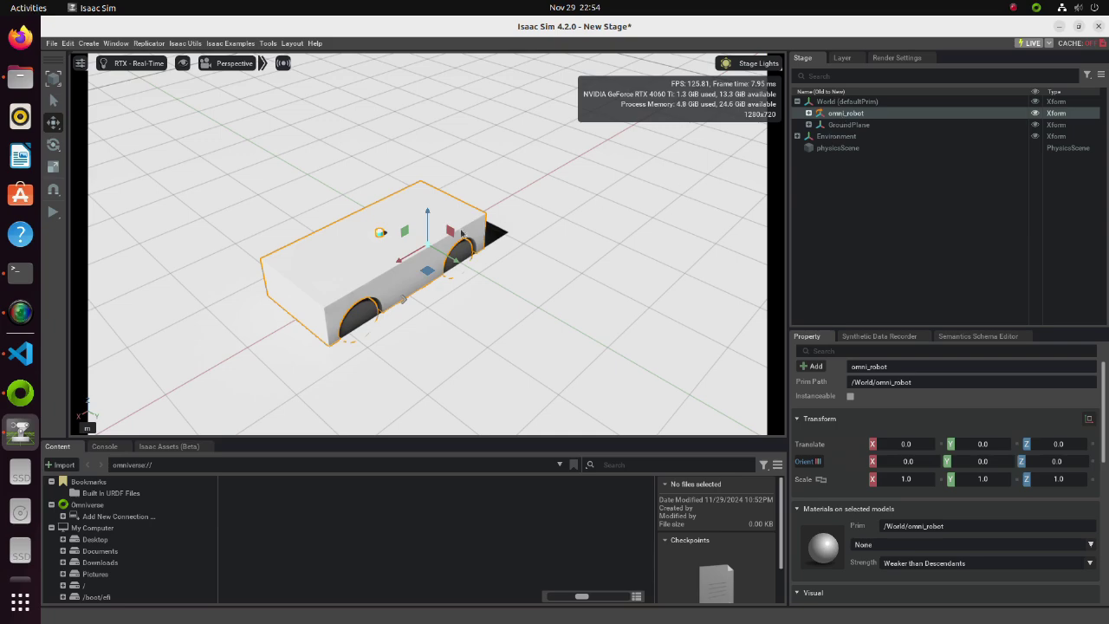
left_click_drag(430, 232, 433, 219)
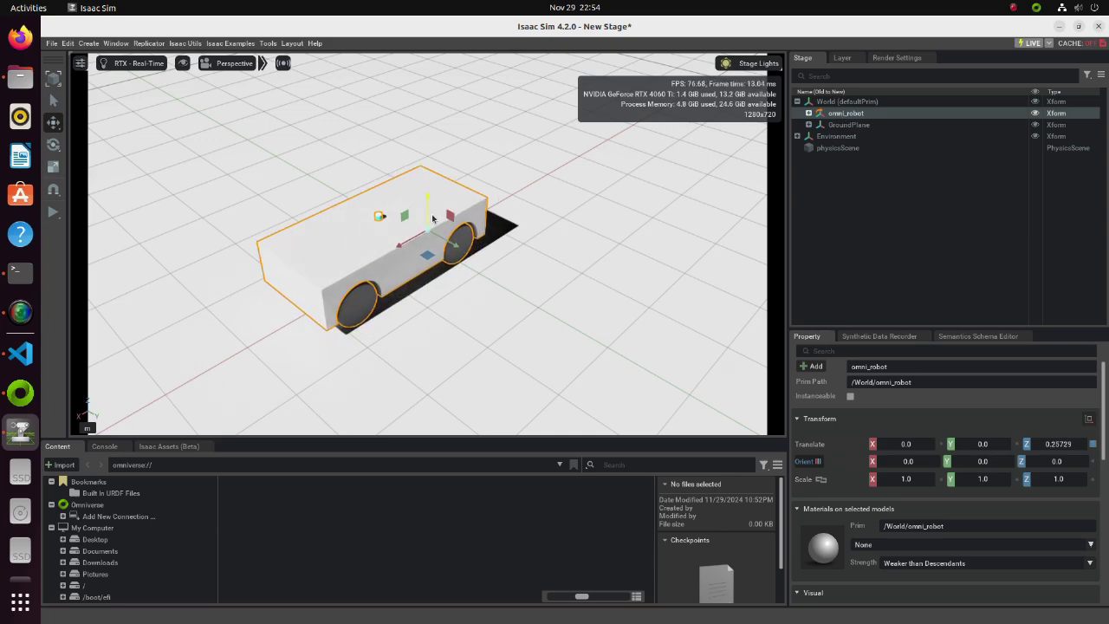
left_click(53, 100)
left_click(76, 109)
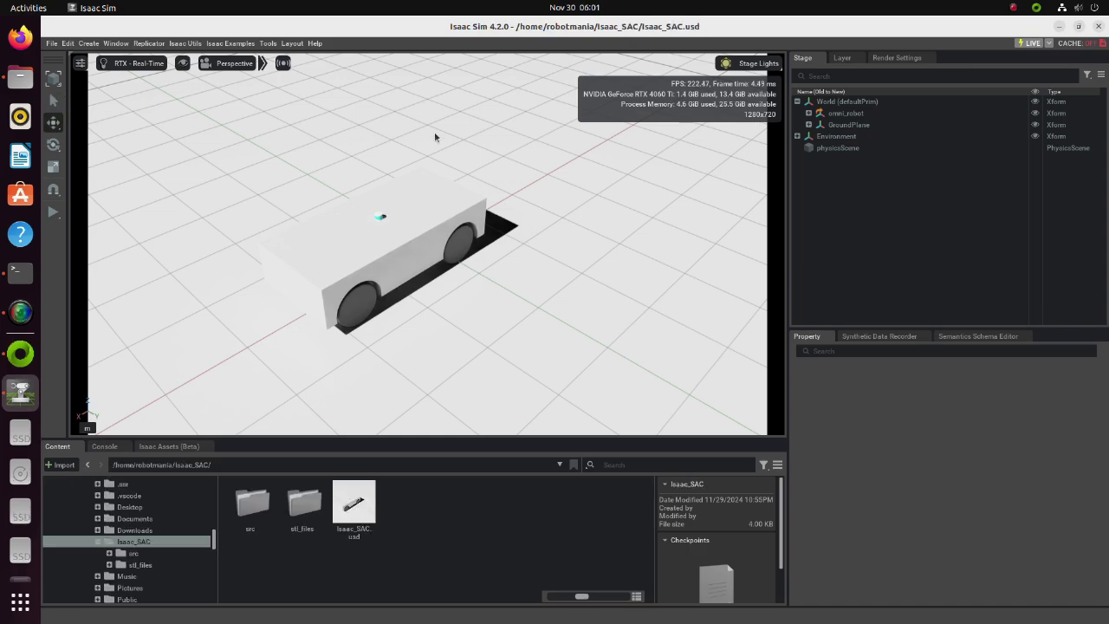
Add a rotating RTX lidar sensor under the lrf_link of omni_robot.
left_click(808, 114)
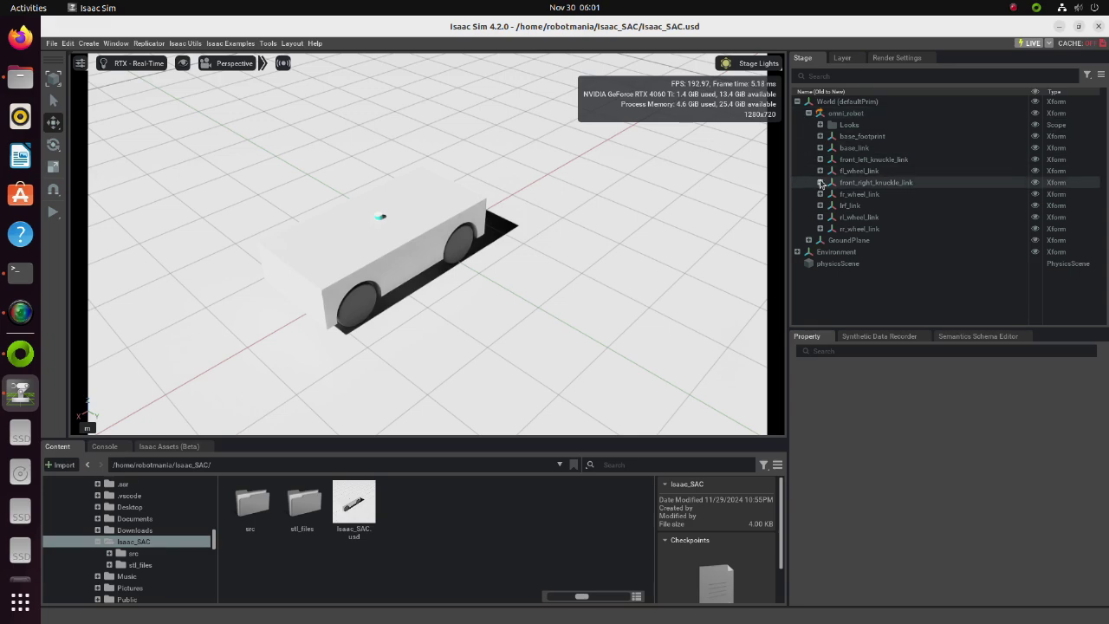
left_click(821, 206)
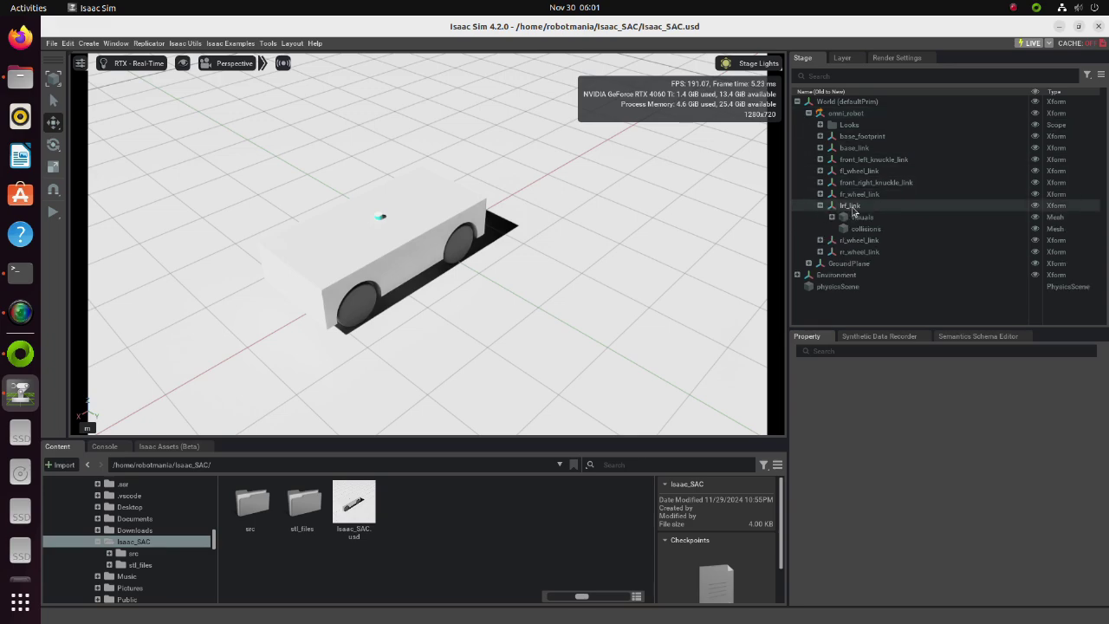
left_click(851, 206)
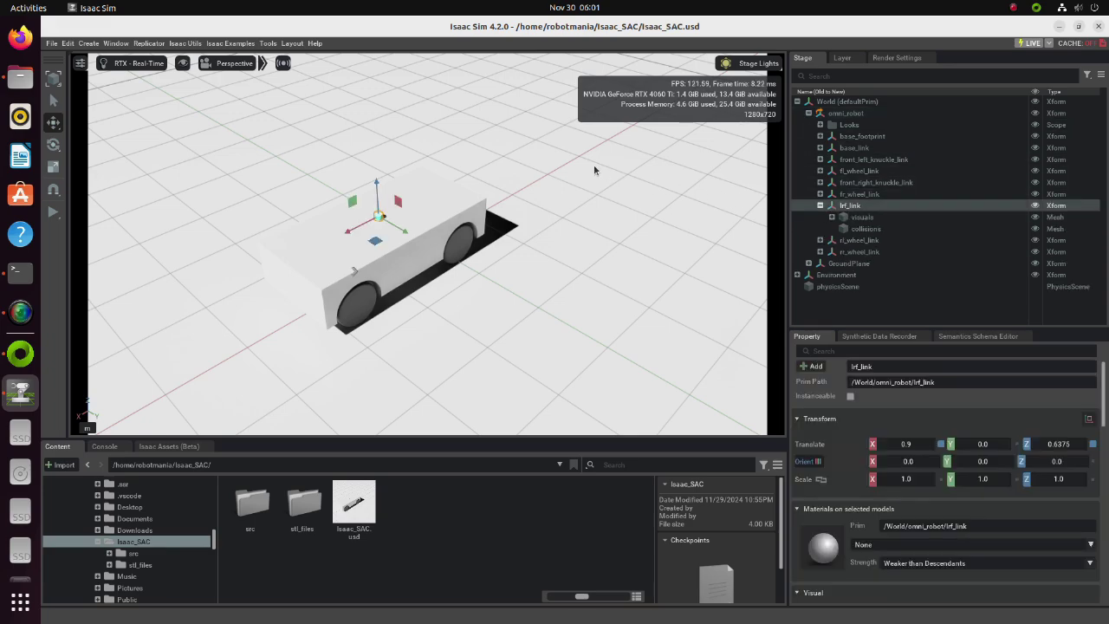
left_click(89, 44)
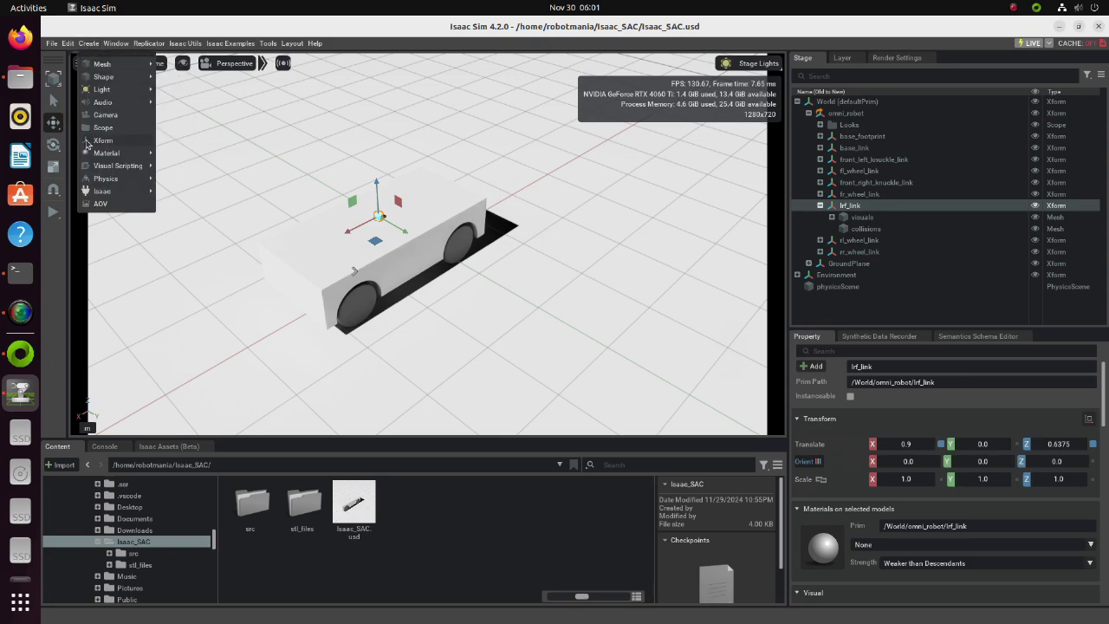
mouse_move(101, 191)
mouse_move(175, 197)
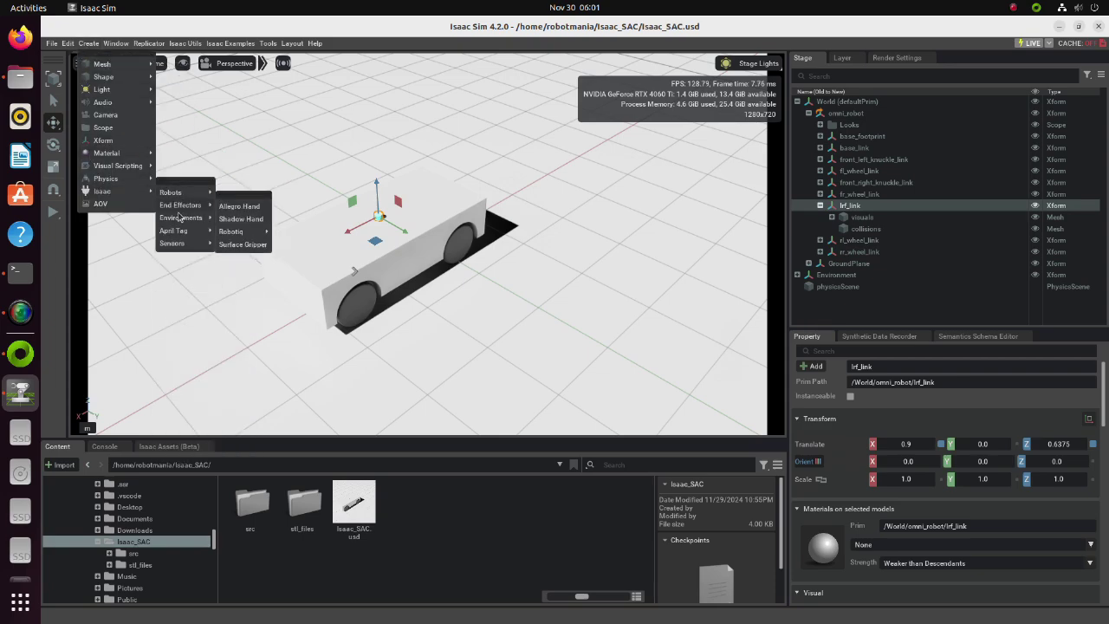
mouse_move(182, 244)
mouse_move(255, 297)
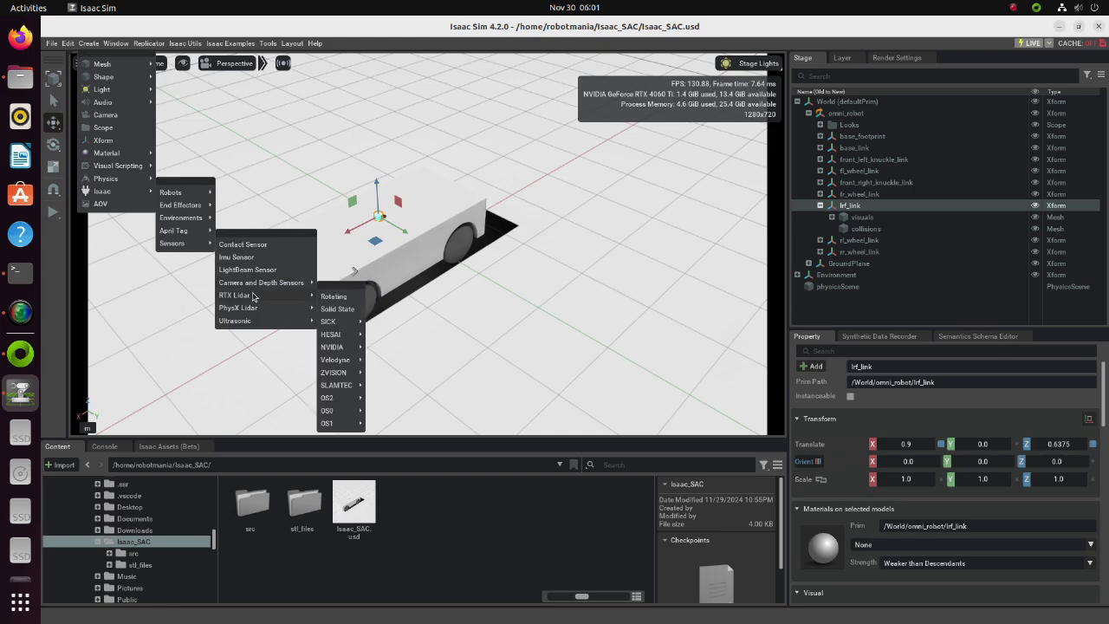
left_click(338, 298)
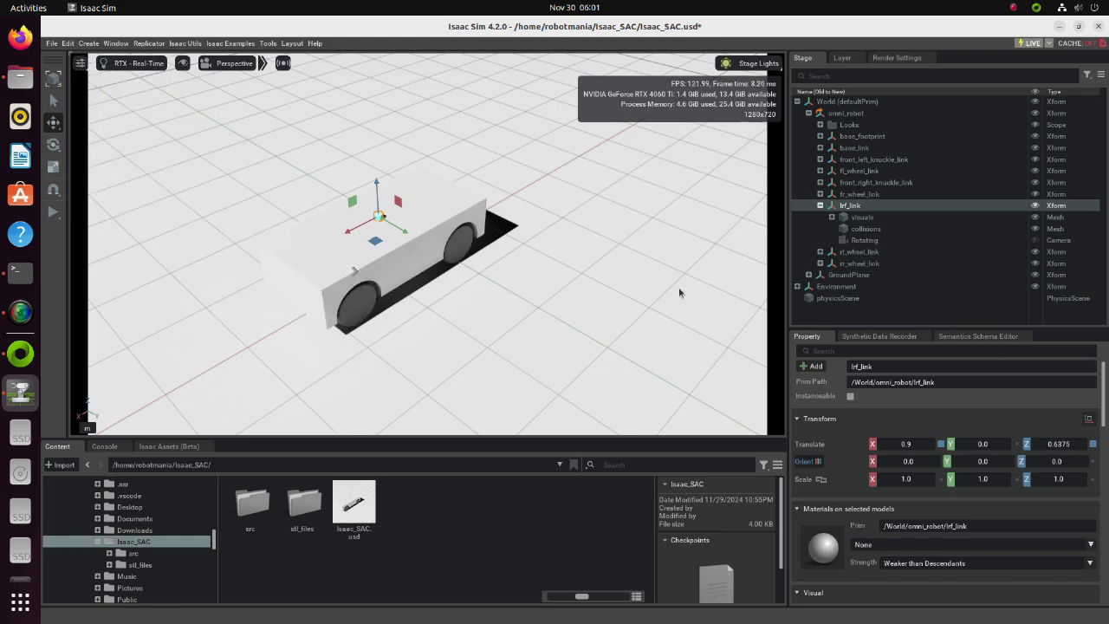
Start a ROS2 RTX Lidar graph and assign the Rotating sensor under lrf_link as its lidar prim.
left_click(908, 244)
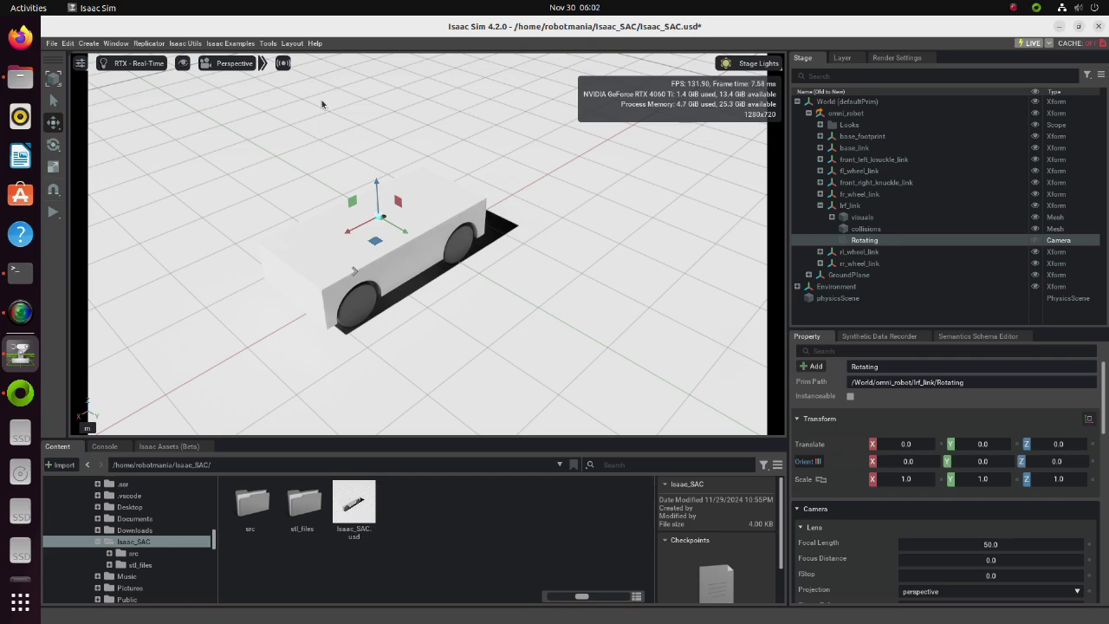
left_click(183, 44)
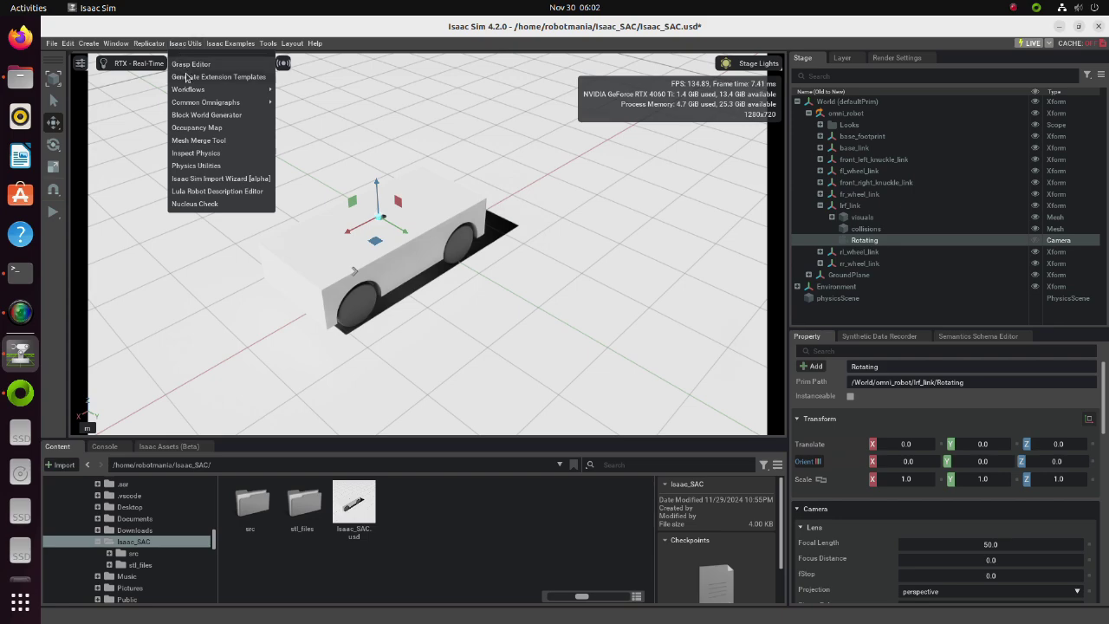
mouse_move(193, 104)
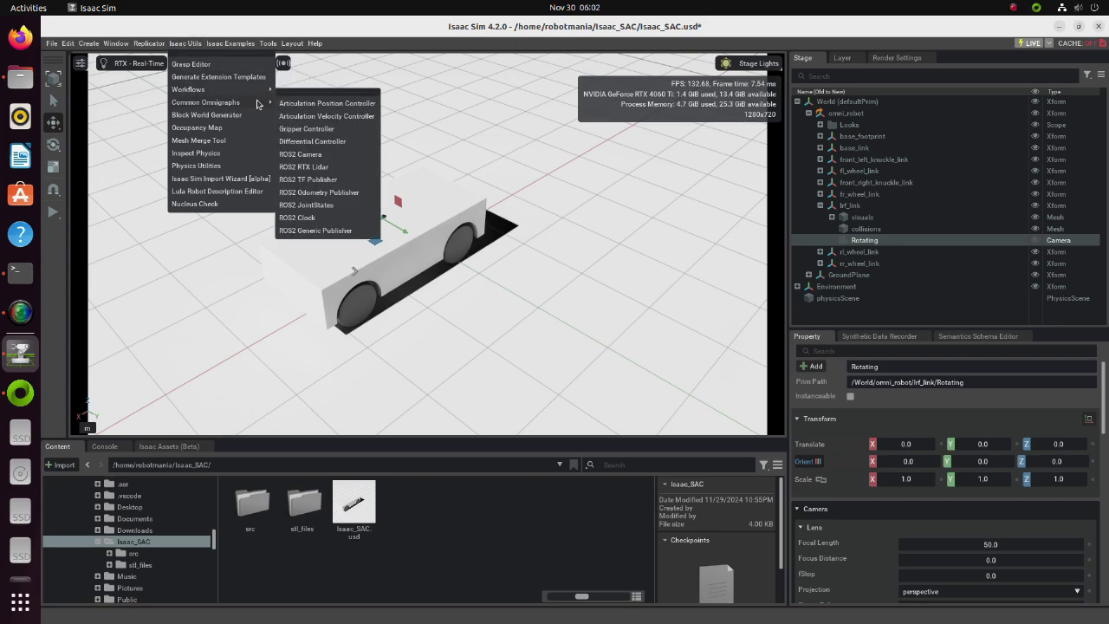
left_click(303, 167)
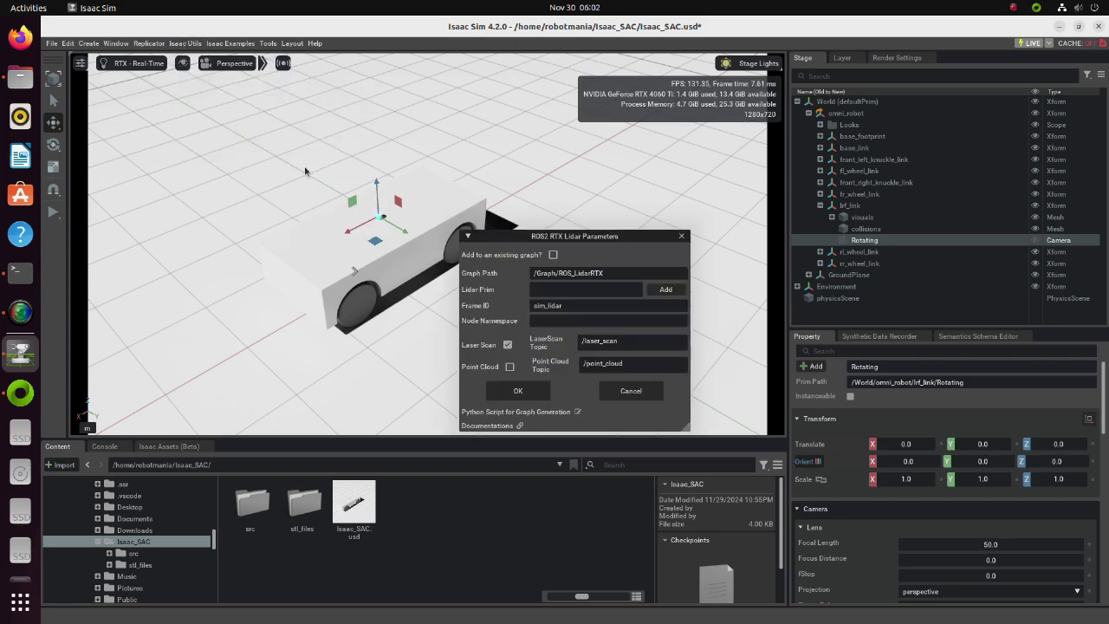
left_click(667, 291)
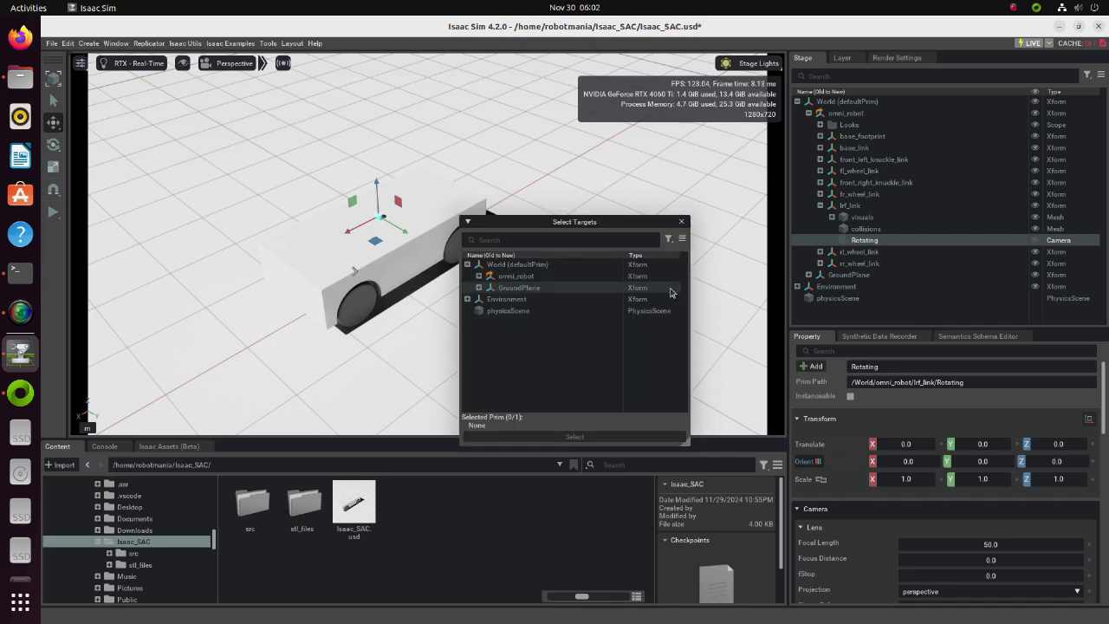
left_click(479, 277)
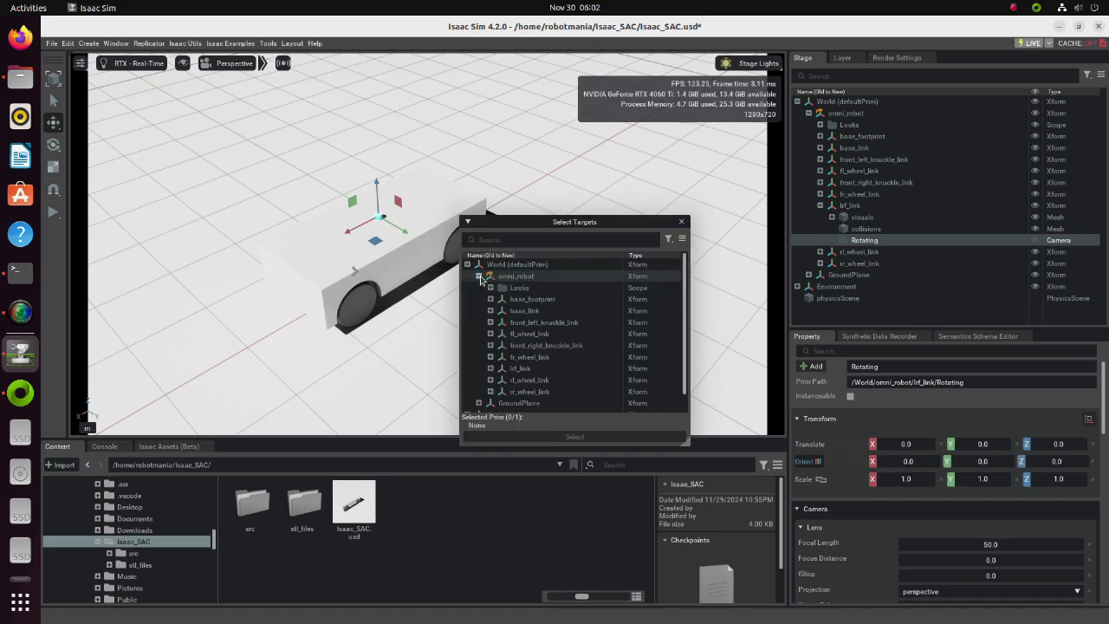
left_click(491, 368)
scroll(491, 371, "down", 1)
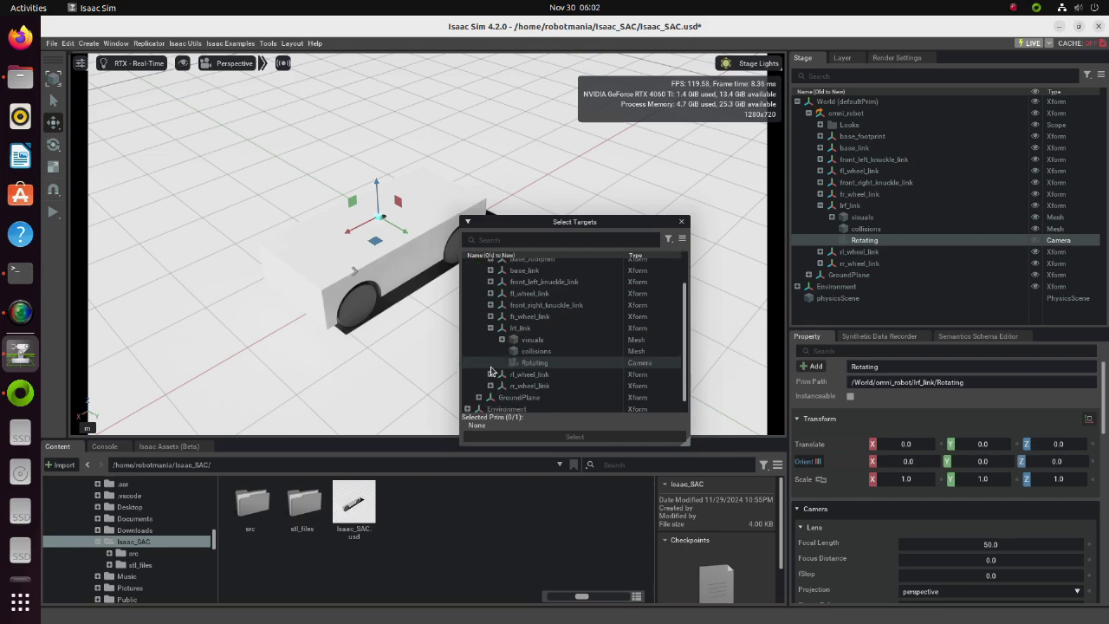
left_click(537, 367)
left_click(575, 436)
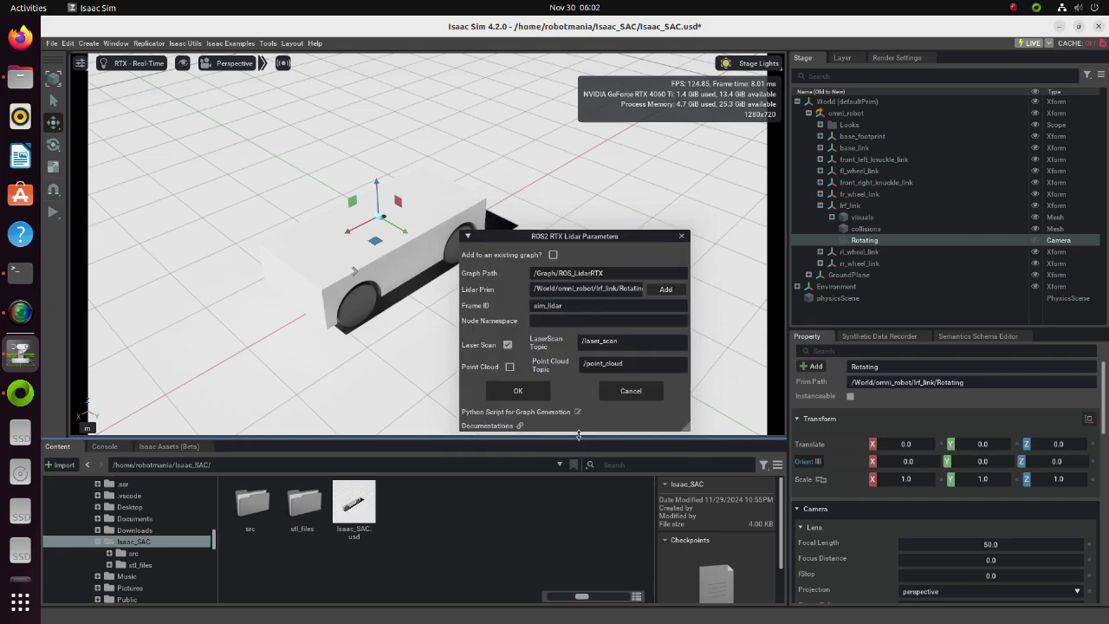
Create the ROS2 RTX lidar graph with the current parameters and open ROS_LidarRTX in an enlarged graph editor.
left_click(520, 393)
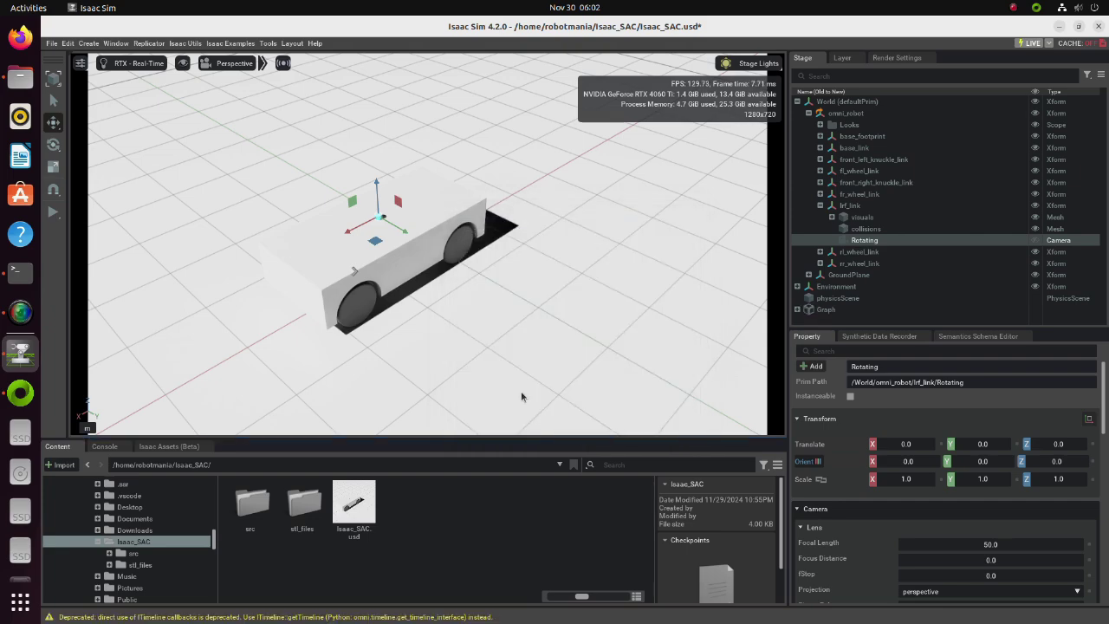
left_click(797, 310)
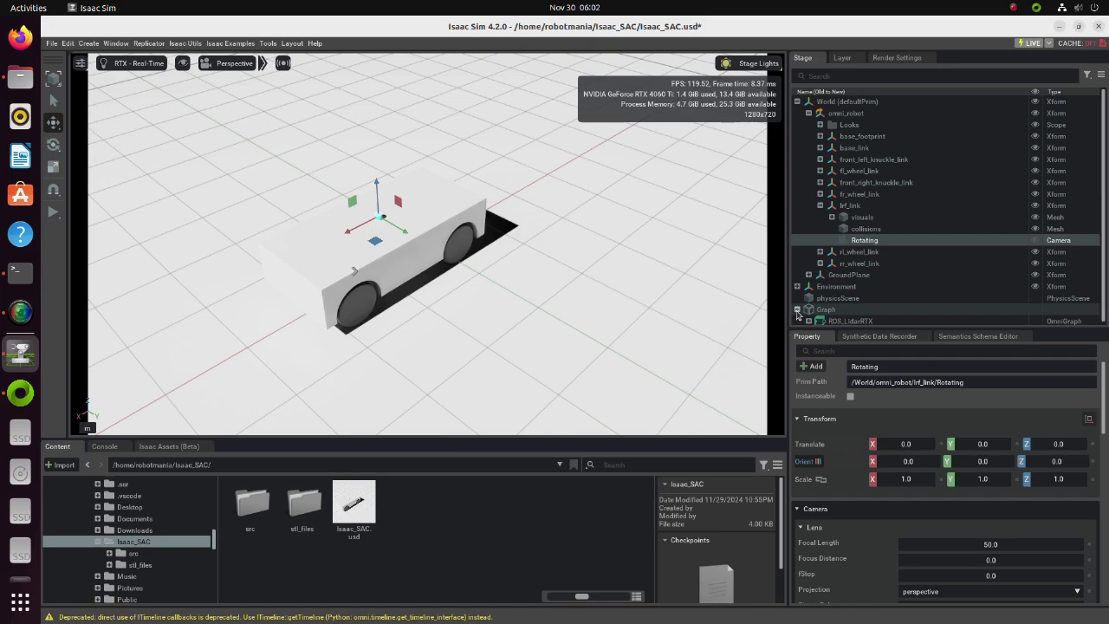
left_click(849, 320)
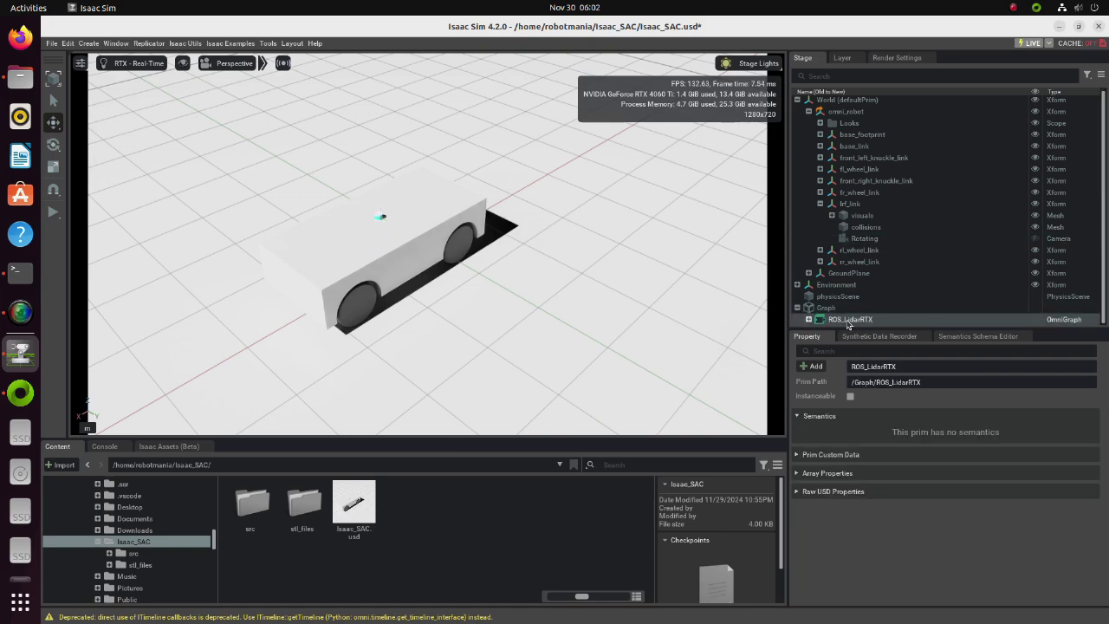
right_click(848, 325)
left_click(886, 515)
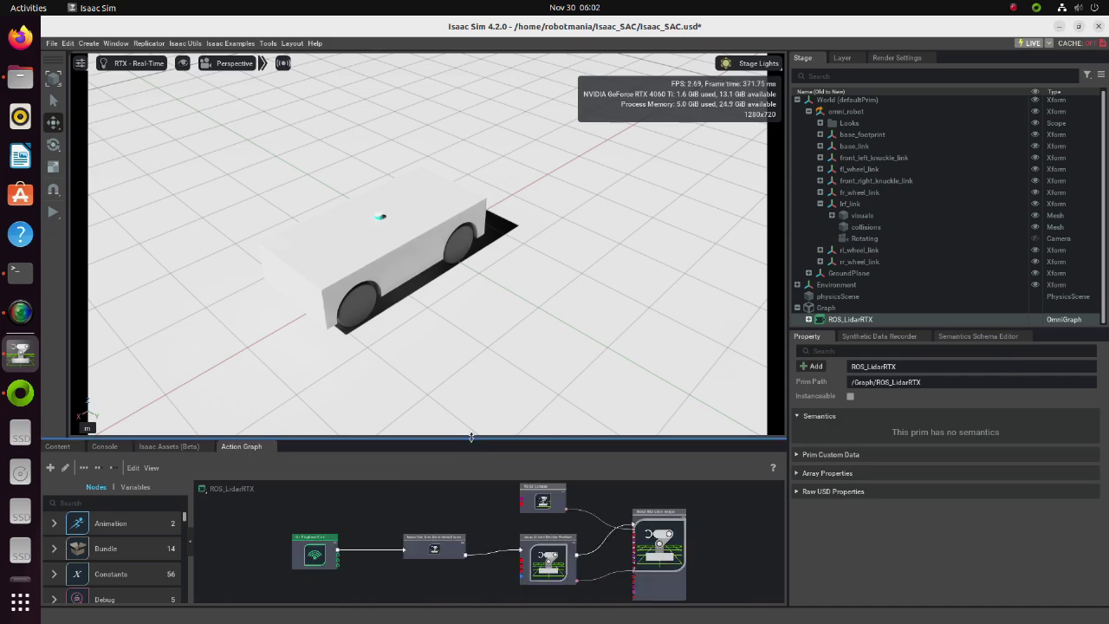
left_click_drag(472, 439, 481, 333)
scroll(460, 408, "up", 5)
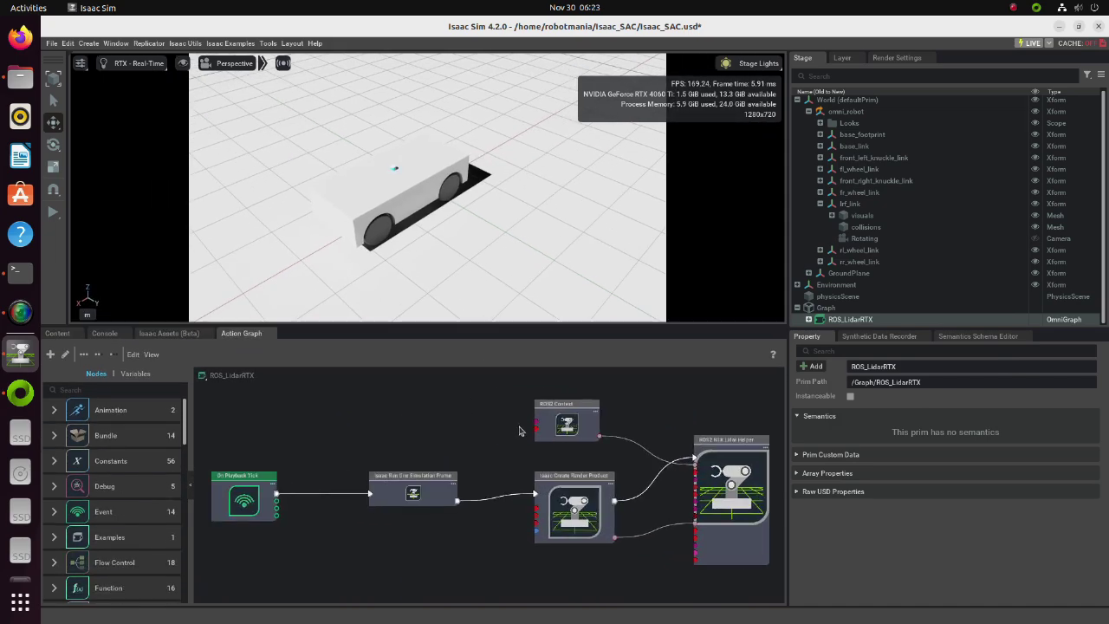
Set the frameId of the ROS2 RTX Lidar Helper node to lrf_link and enable Show Debug View.
left_click(724, 472)
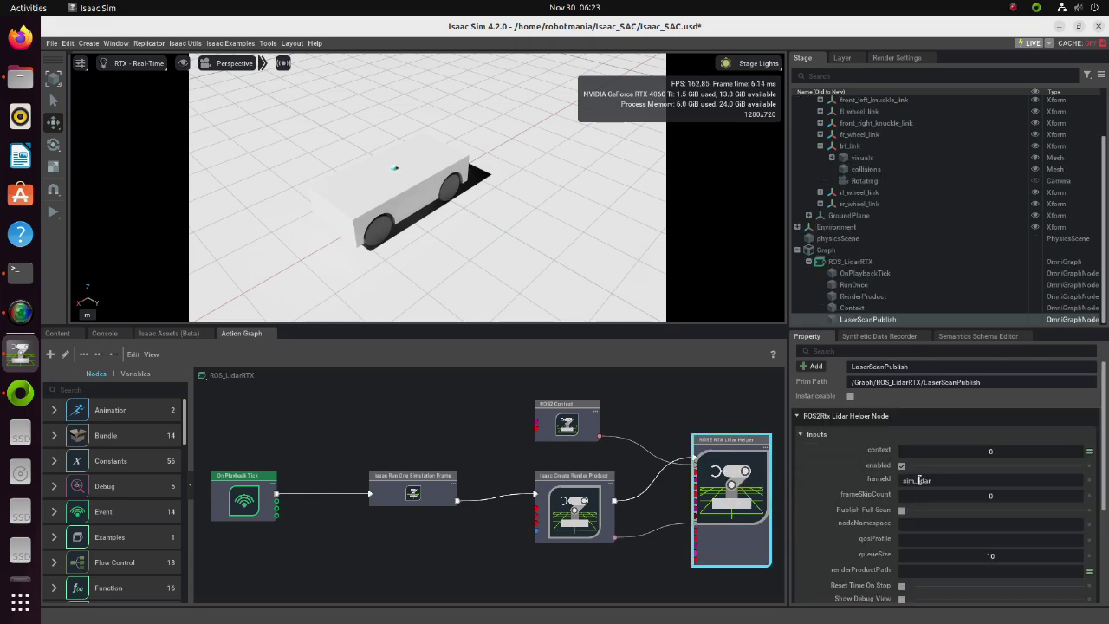
left_click(936, 479)
key("ctrl+a")
type("lrf_link")
left_click(902, 599)
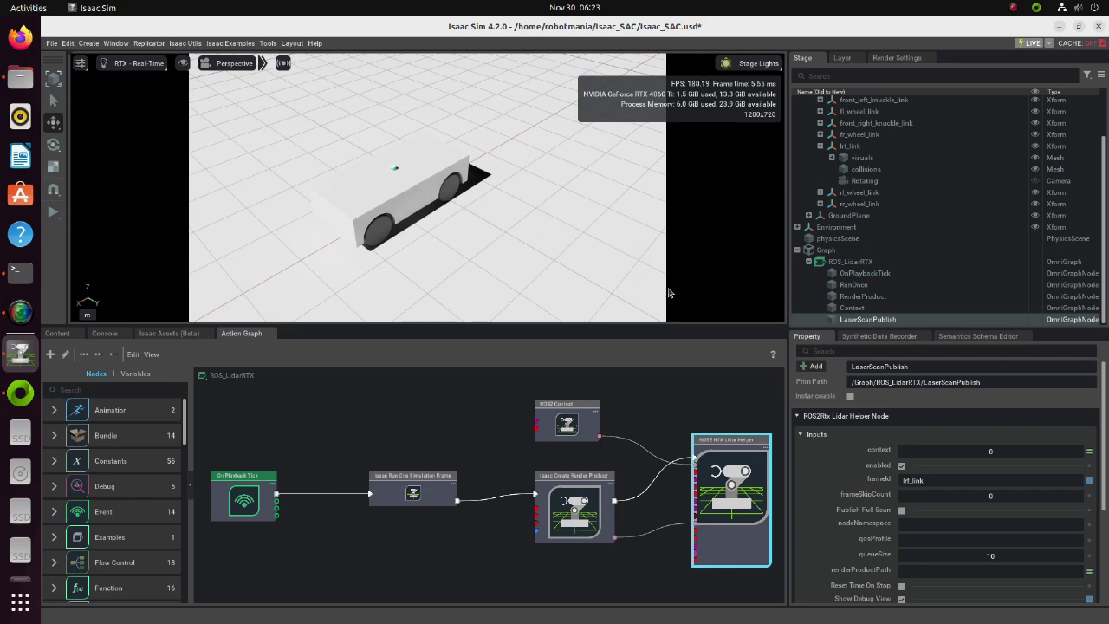
Create a ROS2 TF Publisher graph with /World/omni_robot as its target prim.
left_click(183, 43)
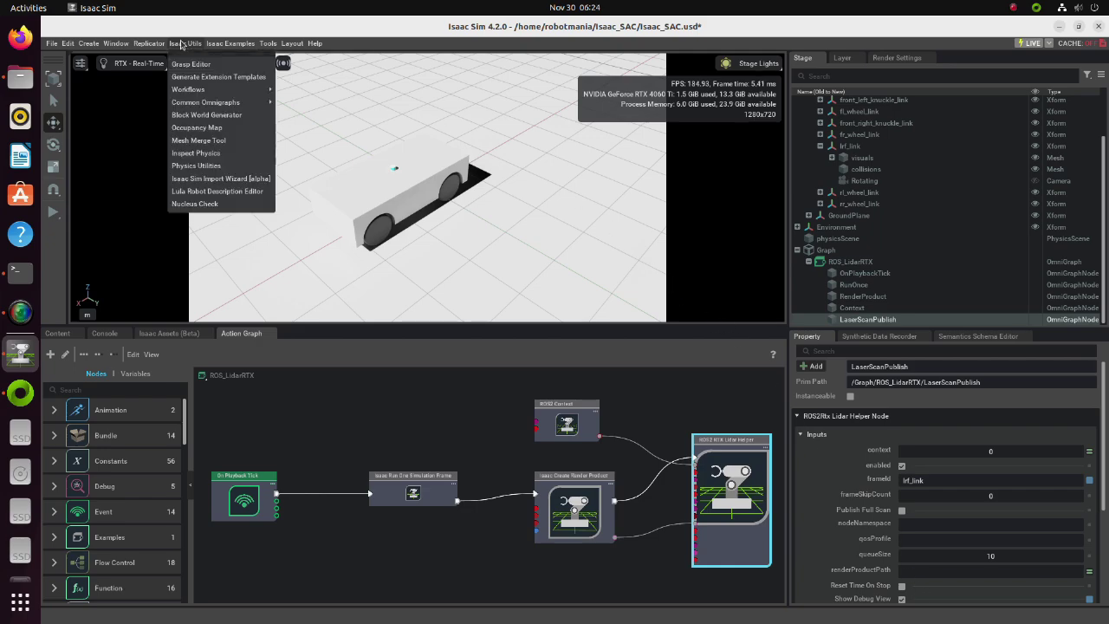
mouse_move(216, 103)
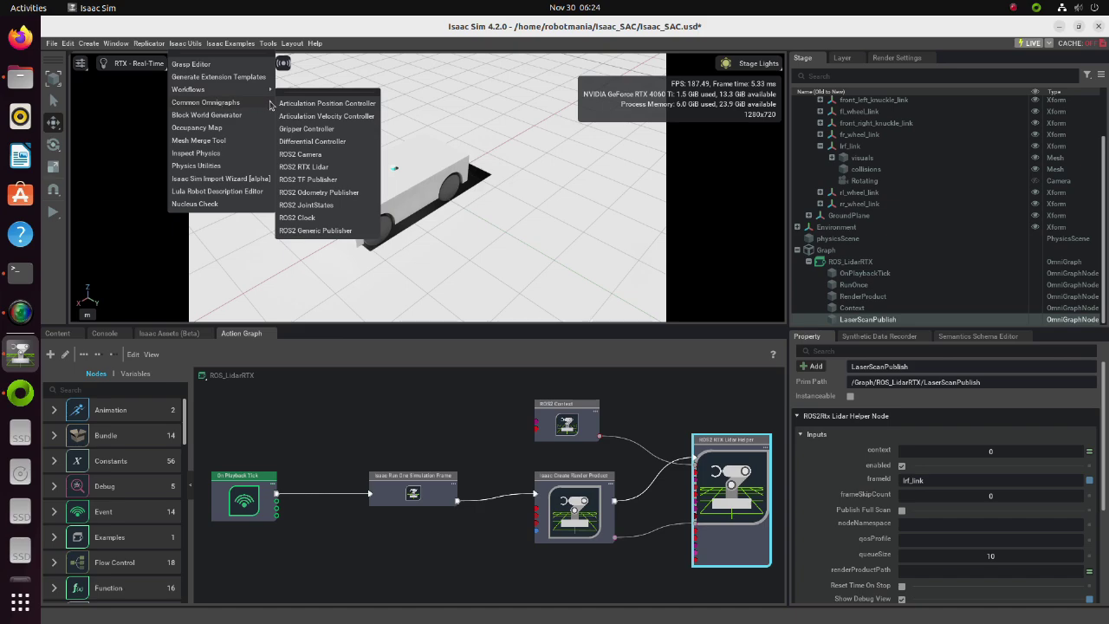
left_click(313, 179)
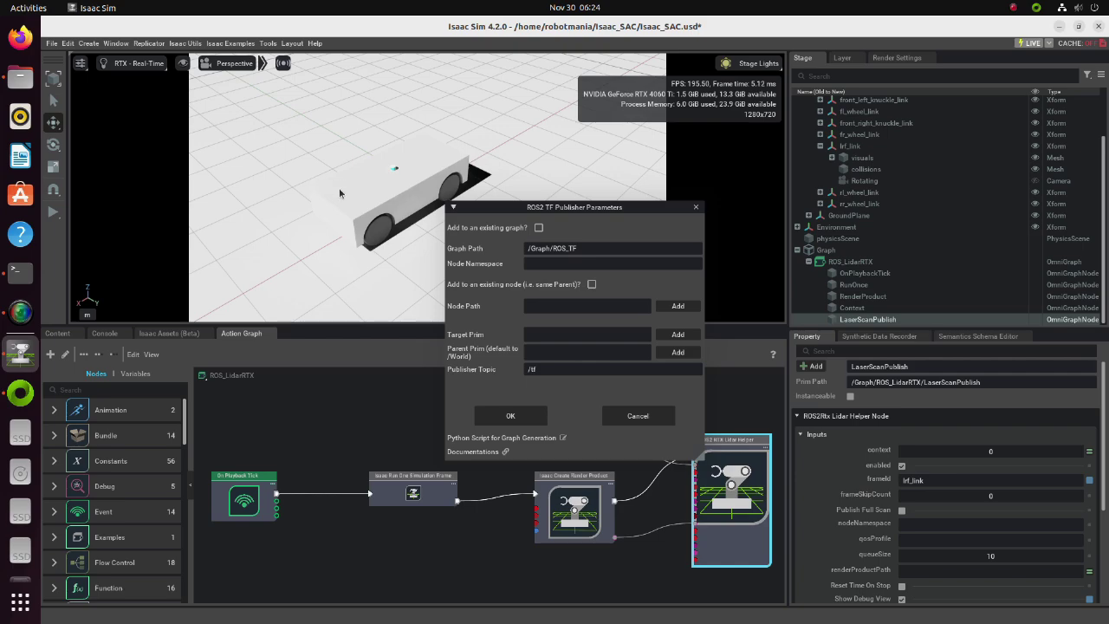
left_click(676, 334)
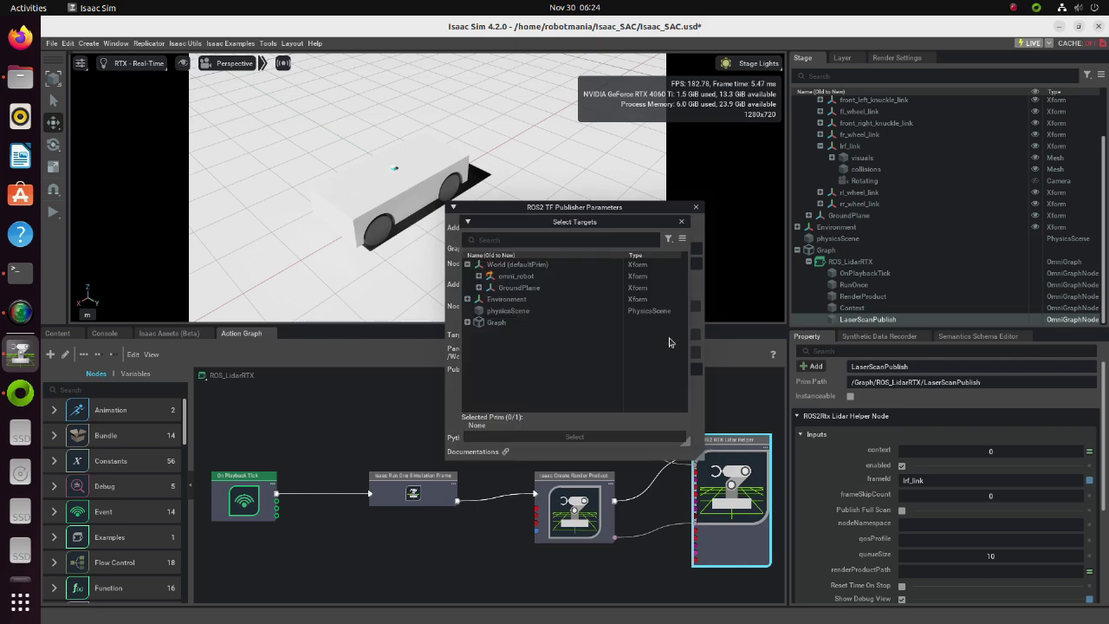
left_click(517, 277)
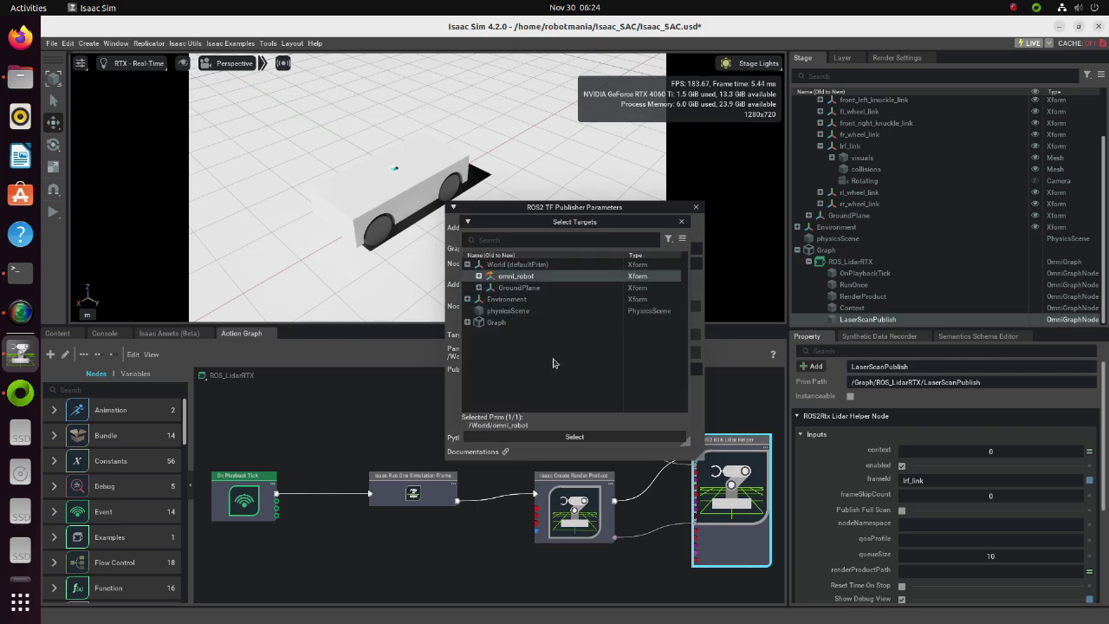
left_click(574, 436)
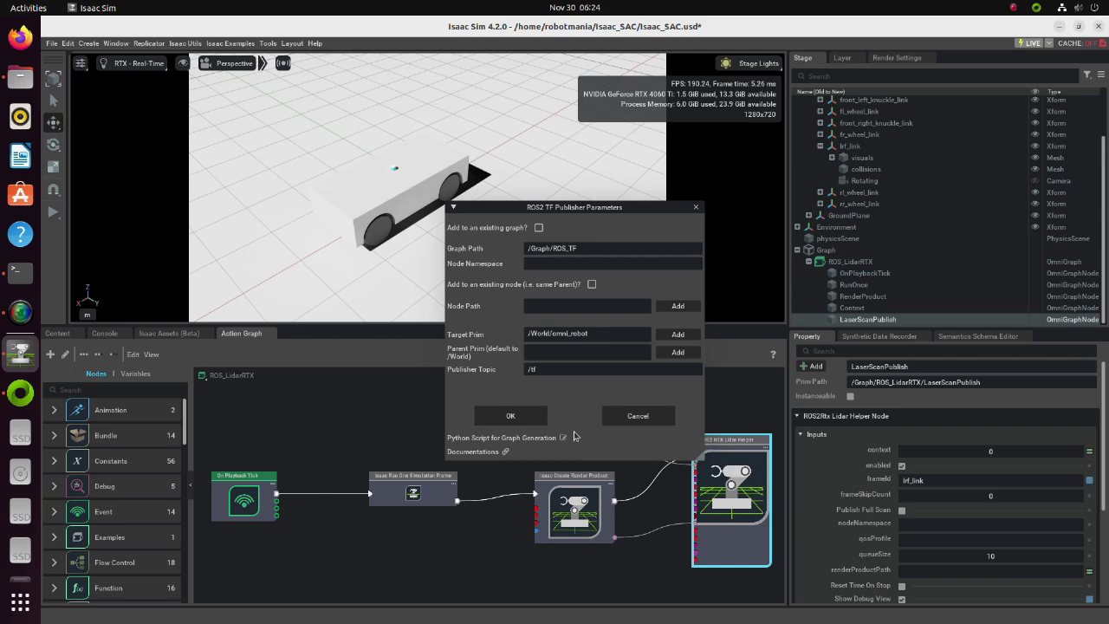
left_click(520, 417)
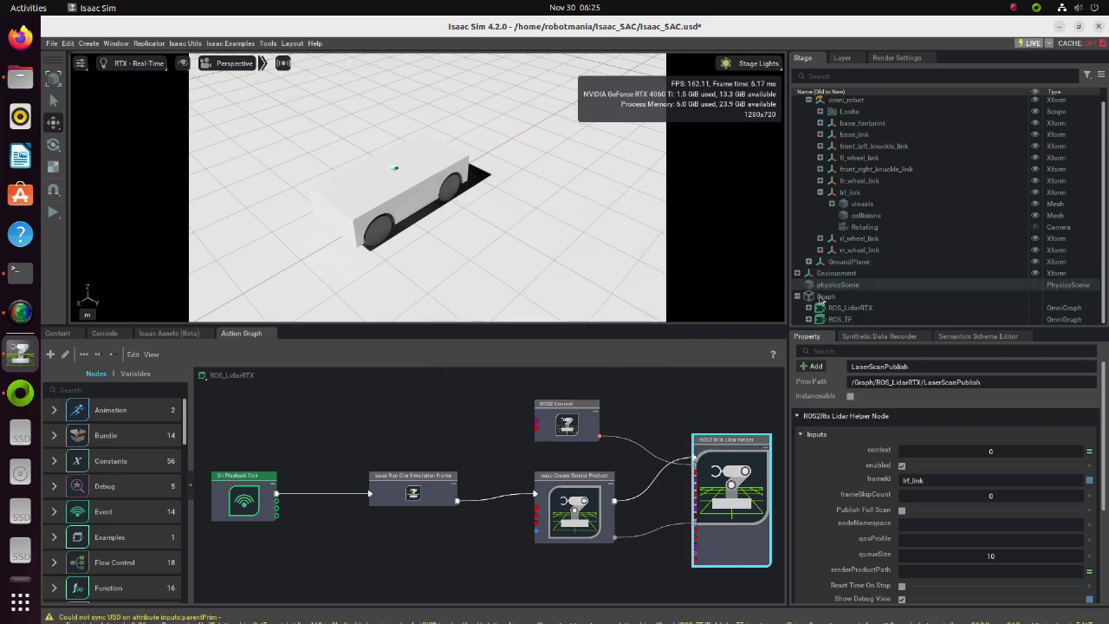
Open the ROS_TF graph and add omni_robot's lrf_link as another target prim of the ROS2 Publish Transform Tree node.
left_click(811, 319)
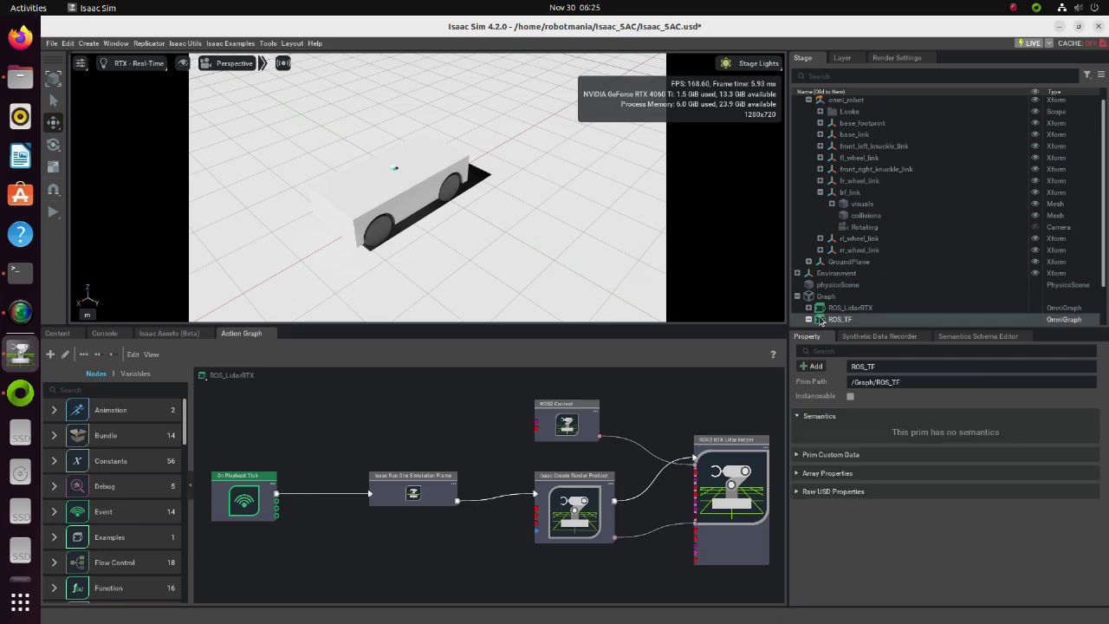
right_click(819, 320)
left_click(858, 510)
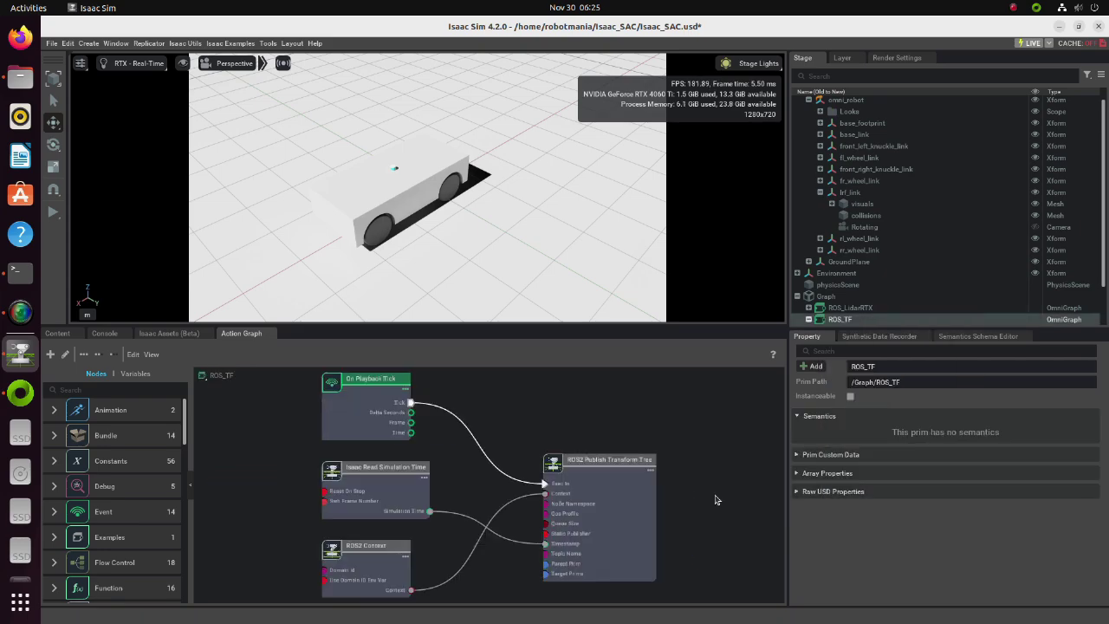
left_click(634, 502)
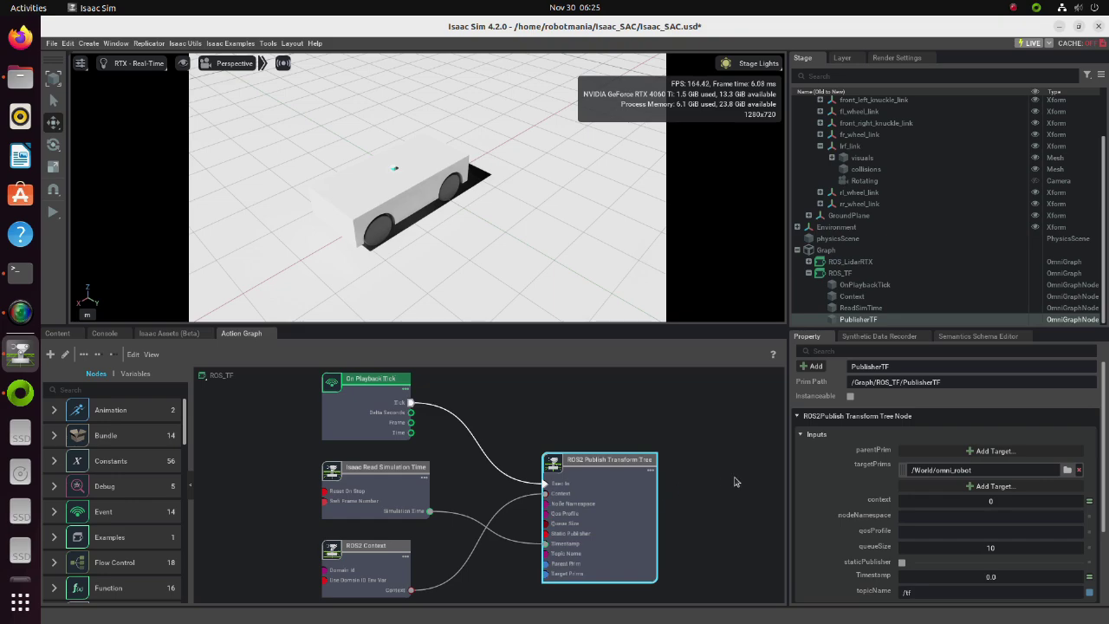
left_click(977, 487)
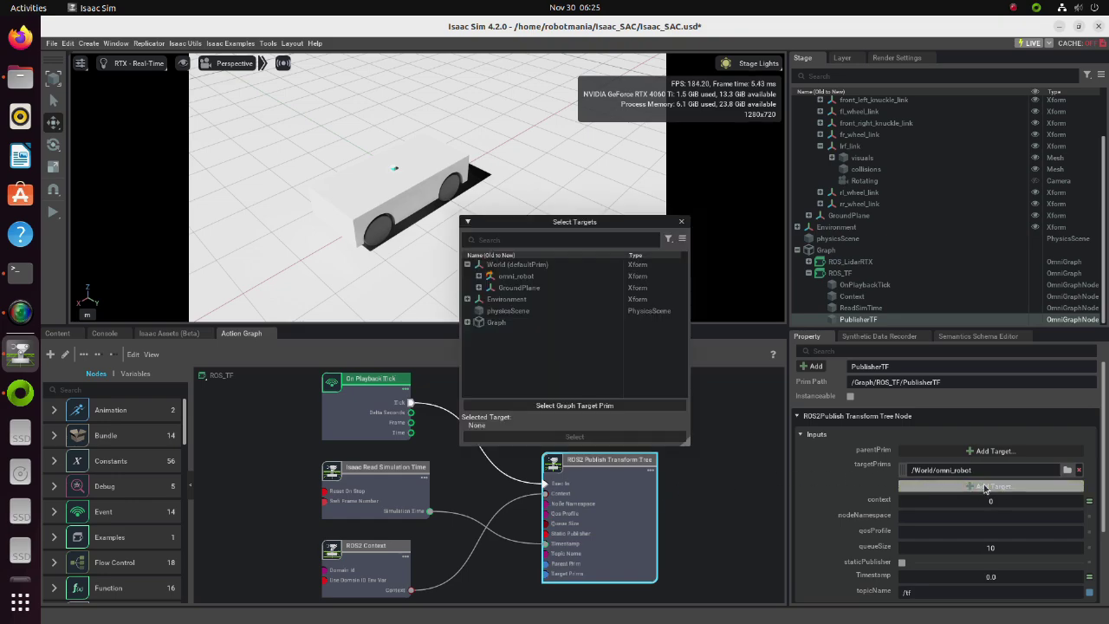
left_click(478, 277)
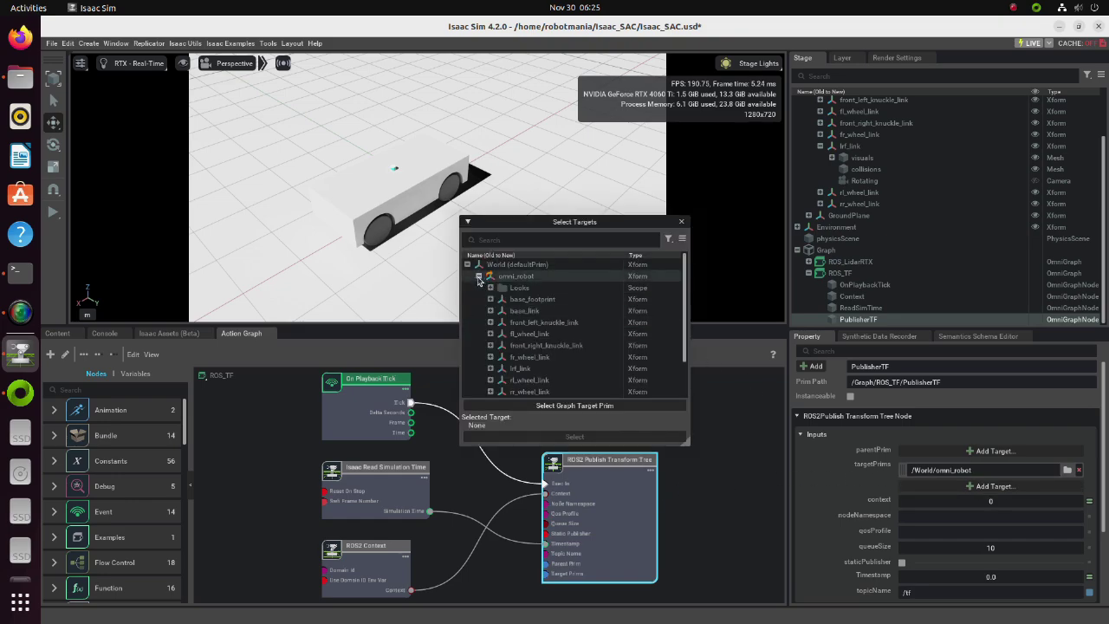
left_click(519, 369)
left_click(570, 436)
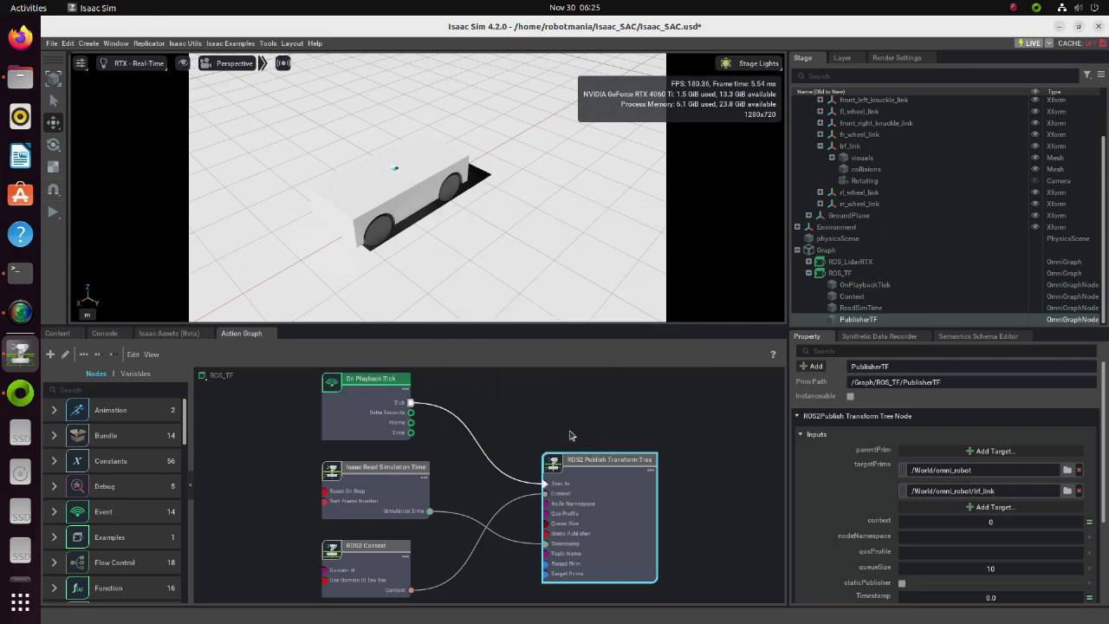
left_click(558, 428)
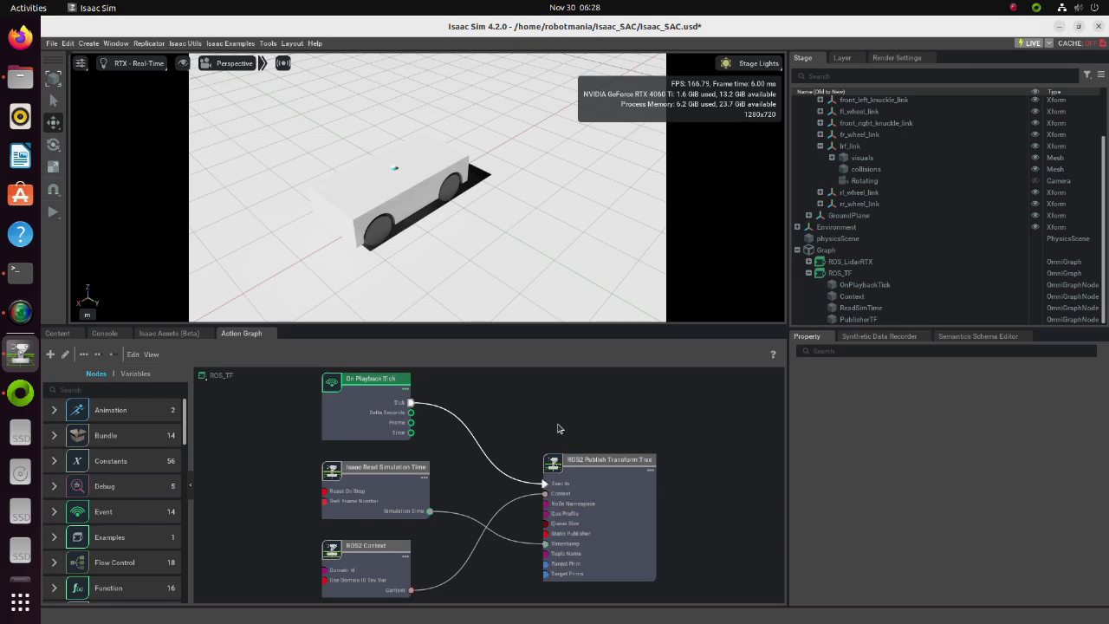
Run the simulation briefly and check the published topics with "ros2 topic list" in a new terminal.
left_click(53, 214)
right_click(17, 277)
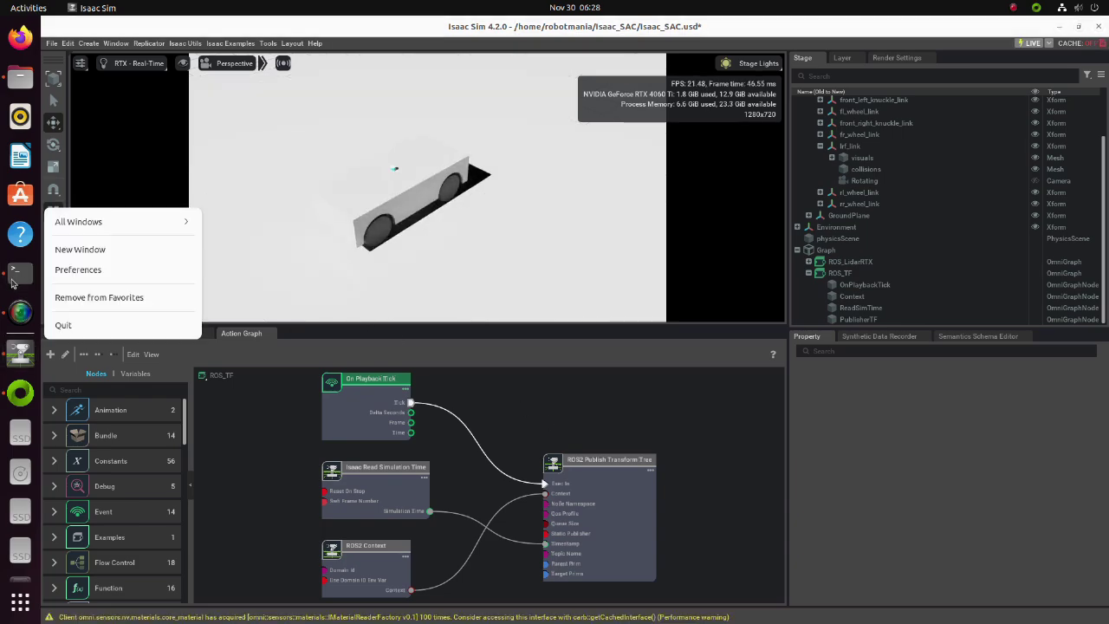
left_click(78, 249)
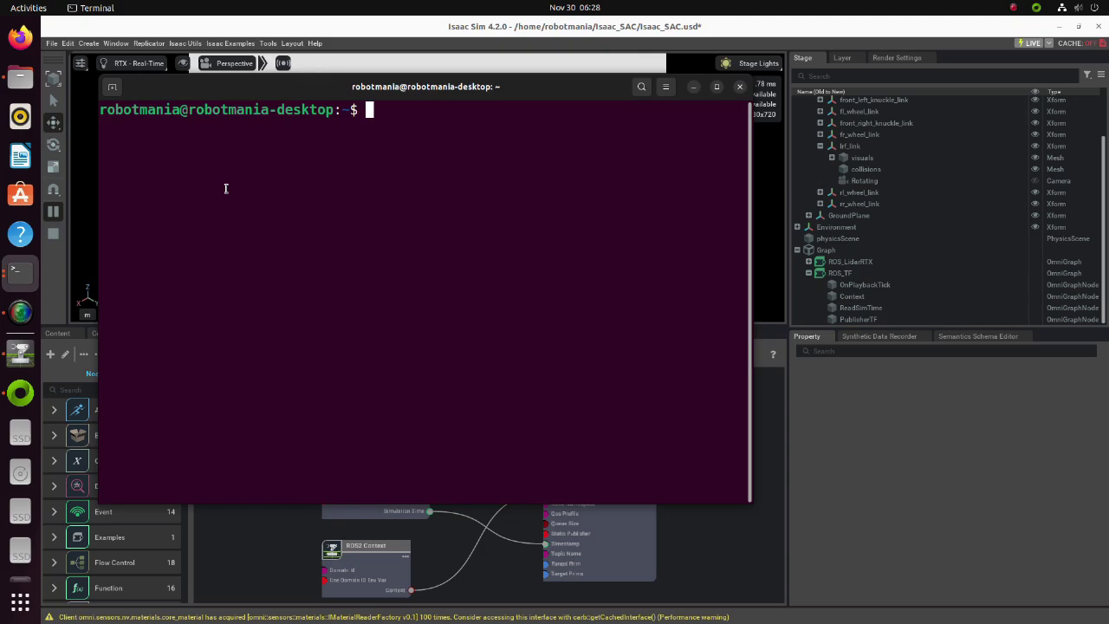
type("ros2 topic list")
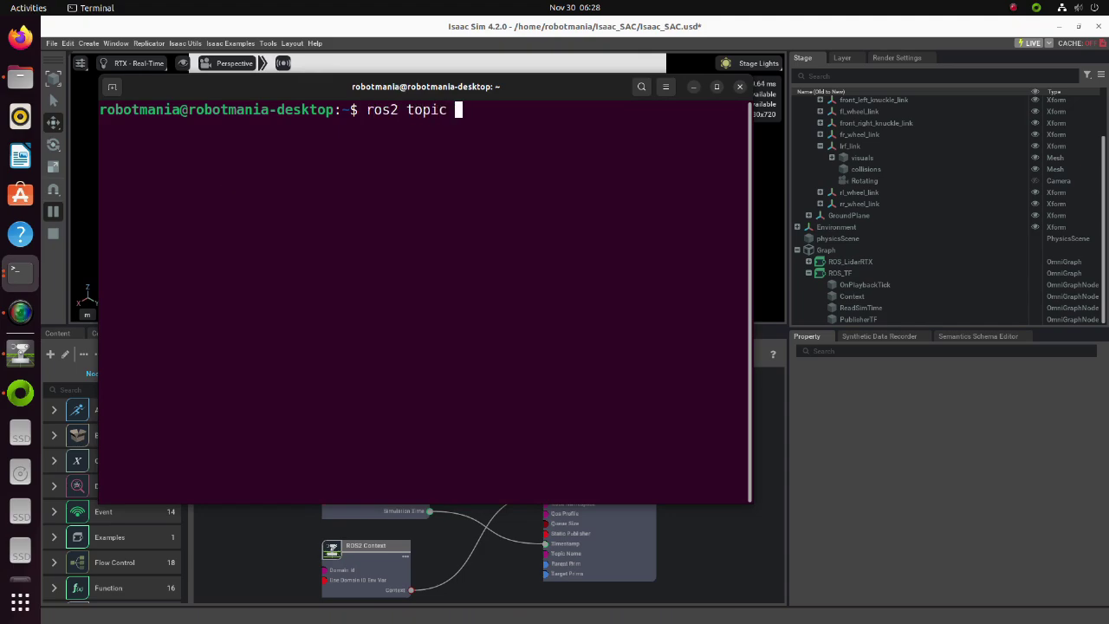
key("Return")
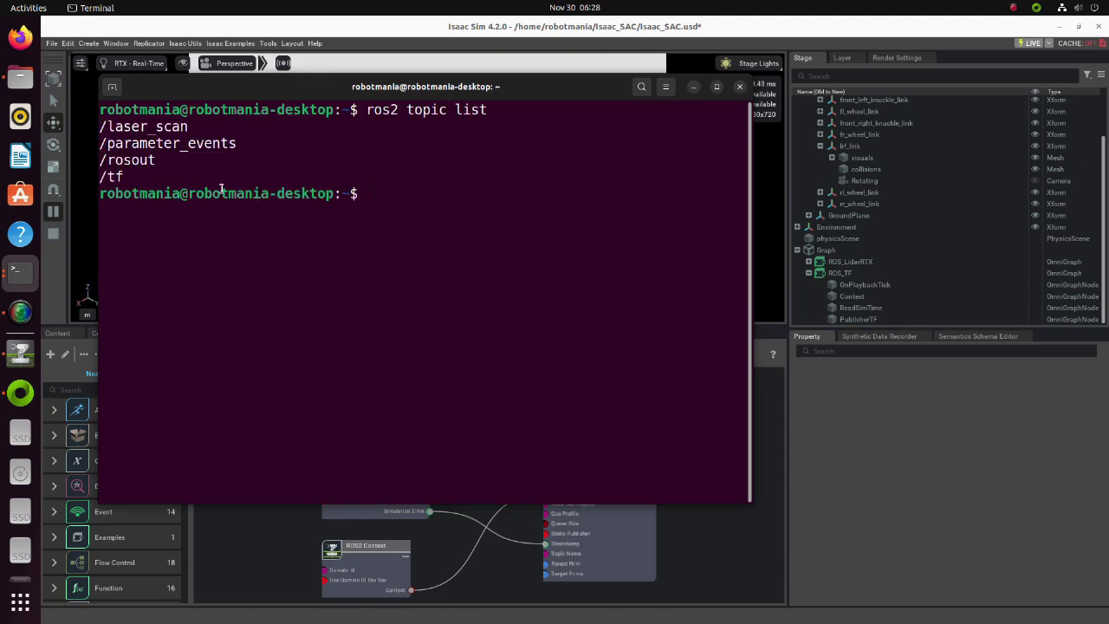
triple_click(145, 180)
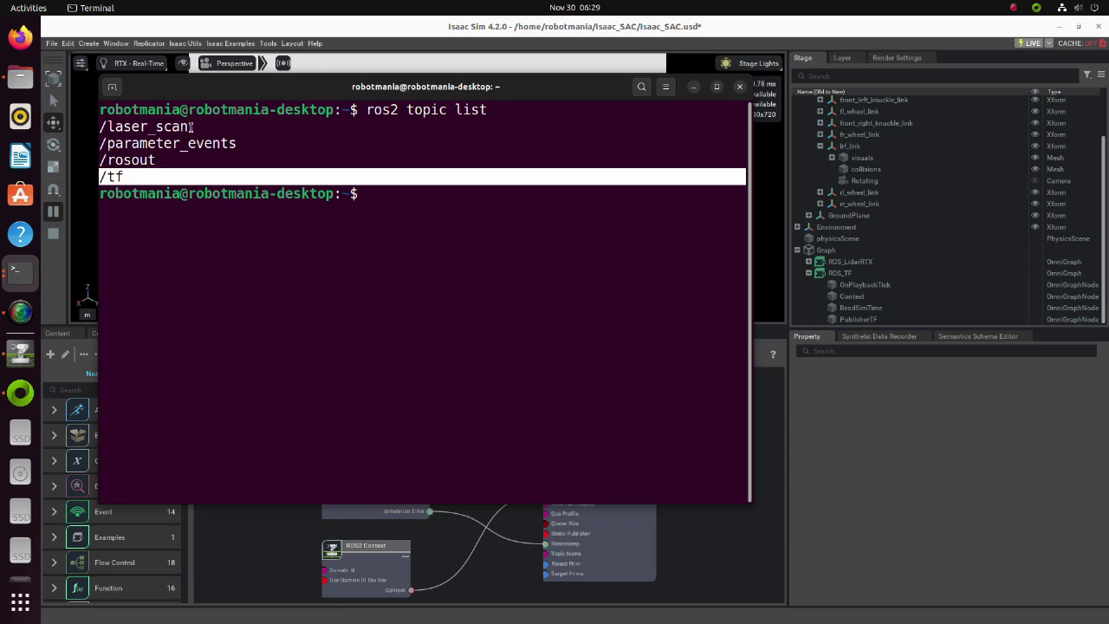
left_click_drag(194, 126, 98, 128)
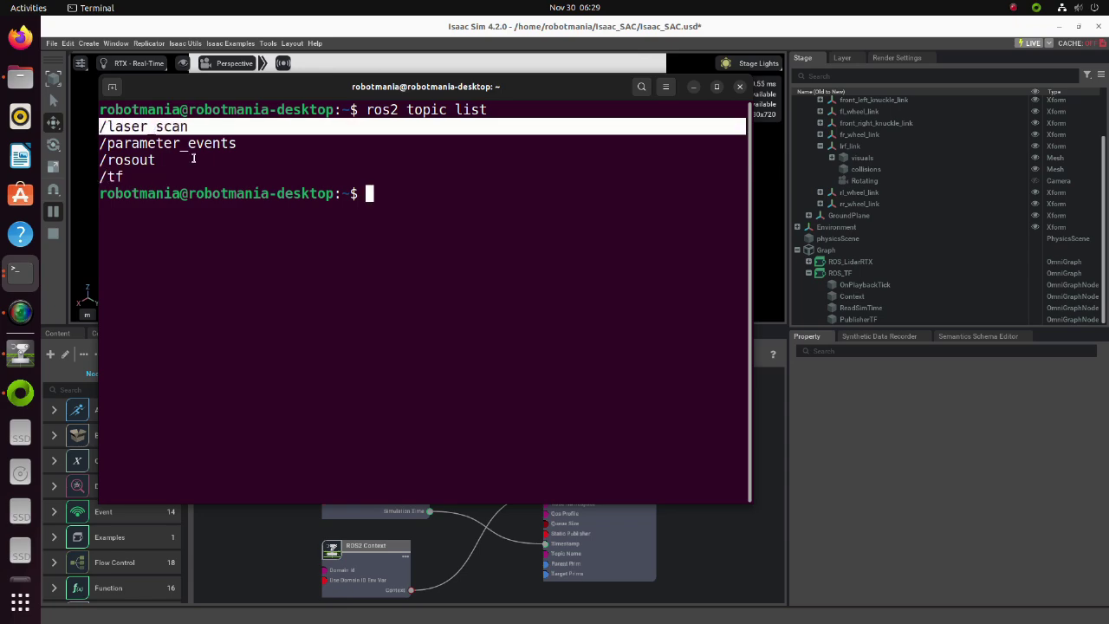
left_click(739, 86)
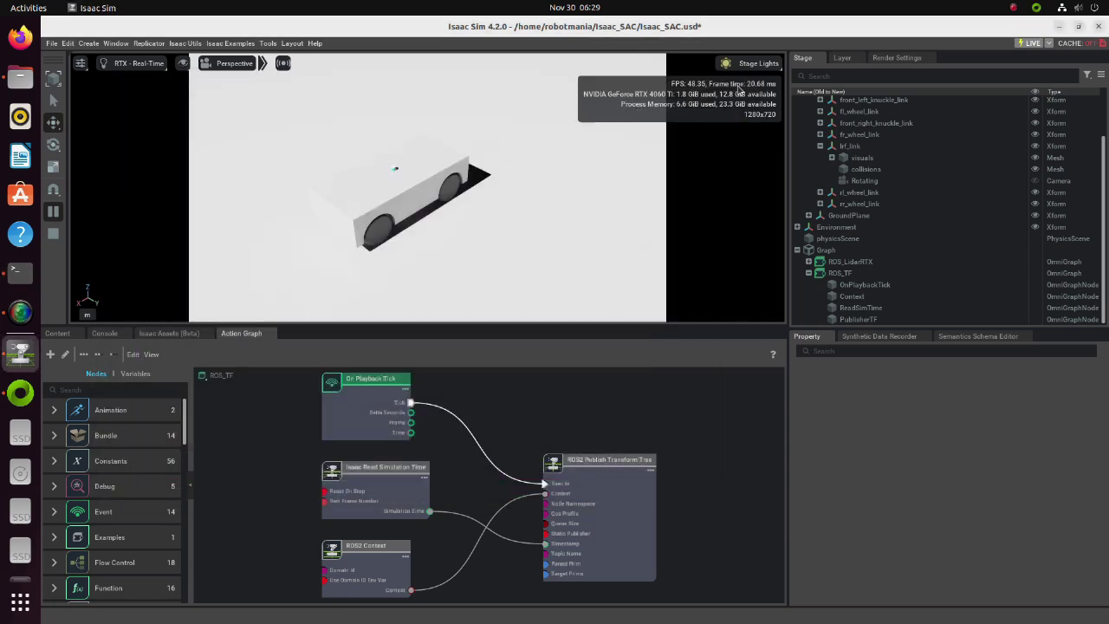
left_click(53, 233)
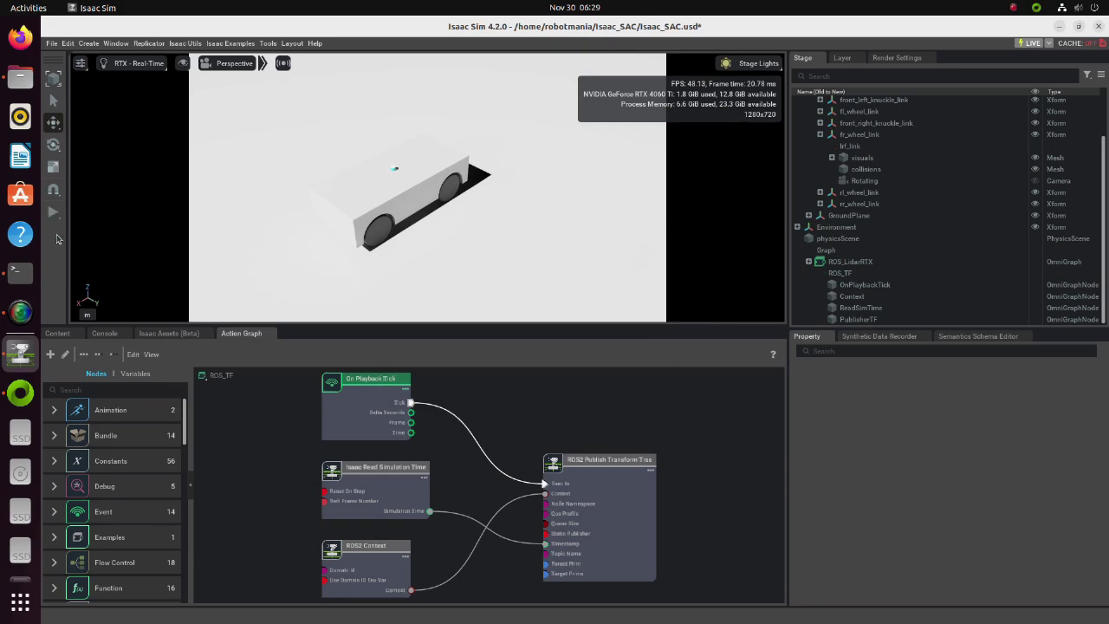
Add a cube shape and move it beside the robot to a translation of about X 0.97, Y 1.92, Z 0.59.
left_click(90, 43)
mouse_move(113, 64)
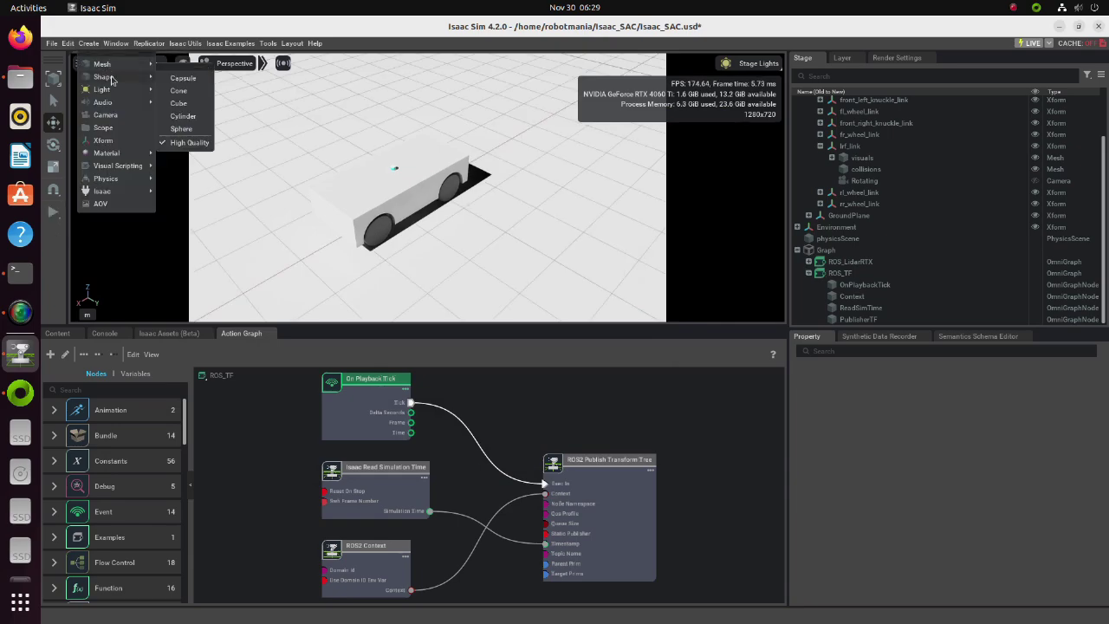
left_click(181, 89)
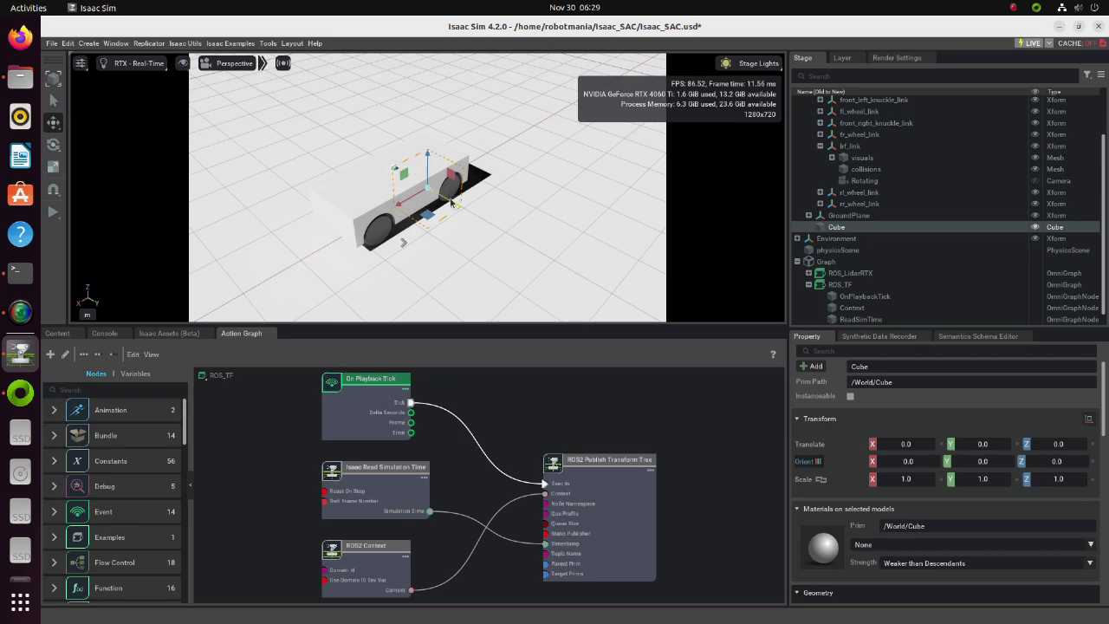
left_click_drag(413, 171, 458, 244)
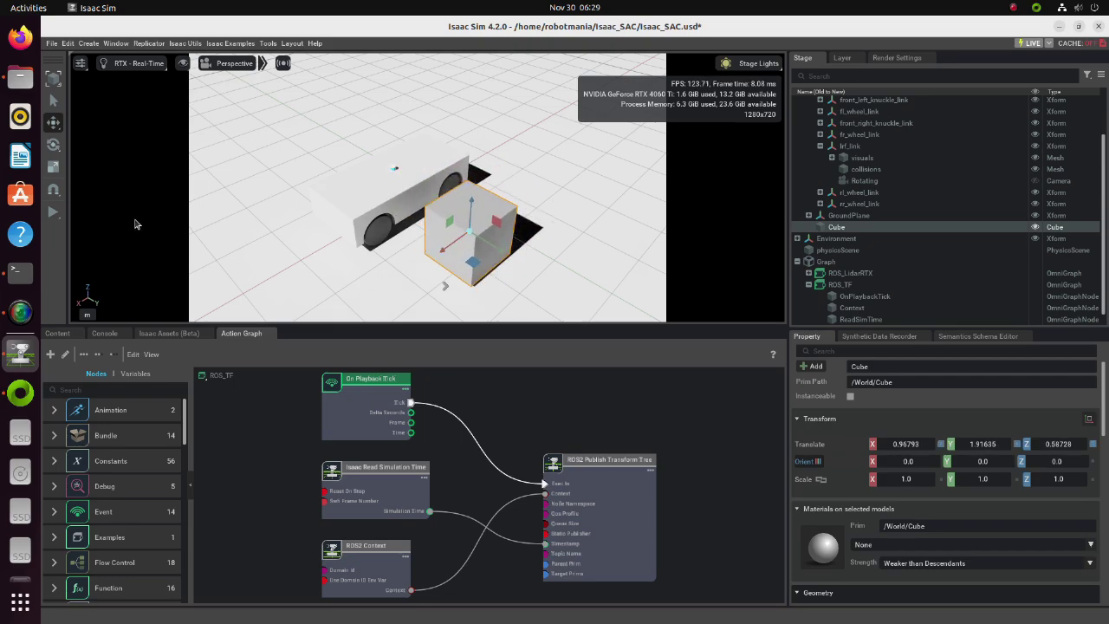
Start the simulation and launch rviz2 from a new terminal.
left_click(54, 212)
right_click(20, 271)
left_click(108, 246)
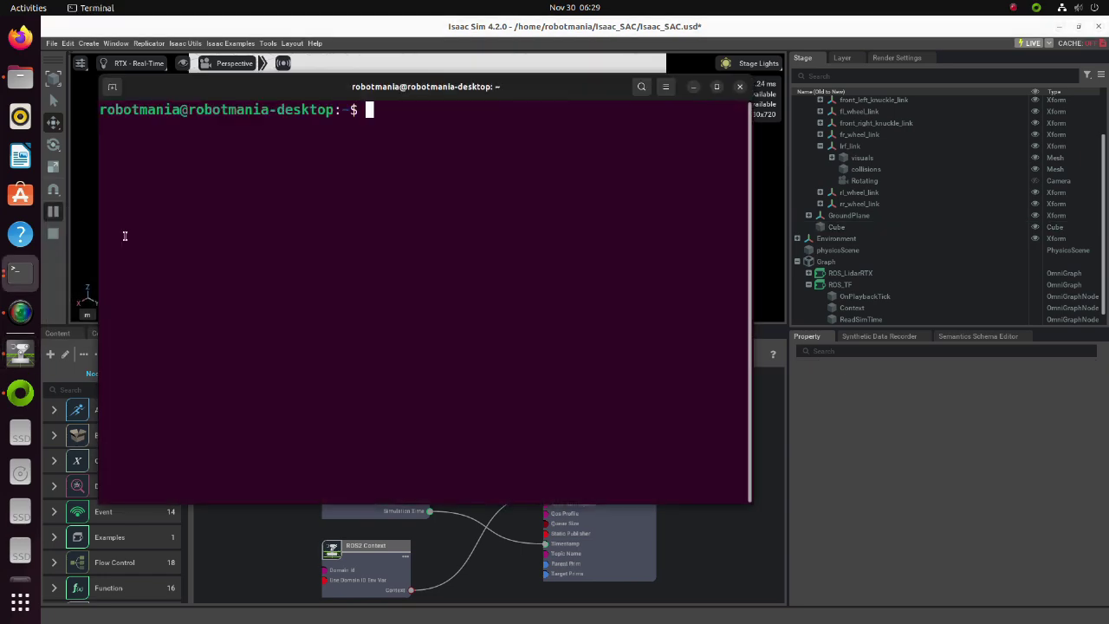
type("rviz2")
key("Return")
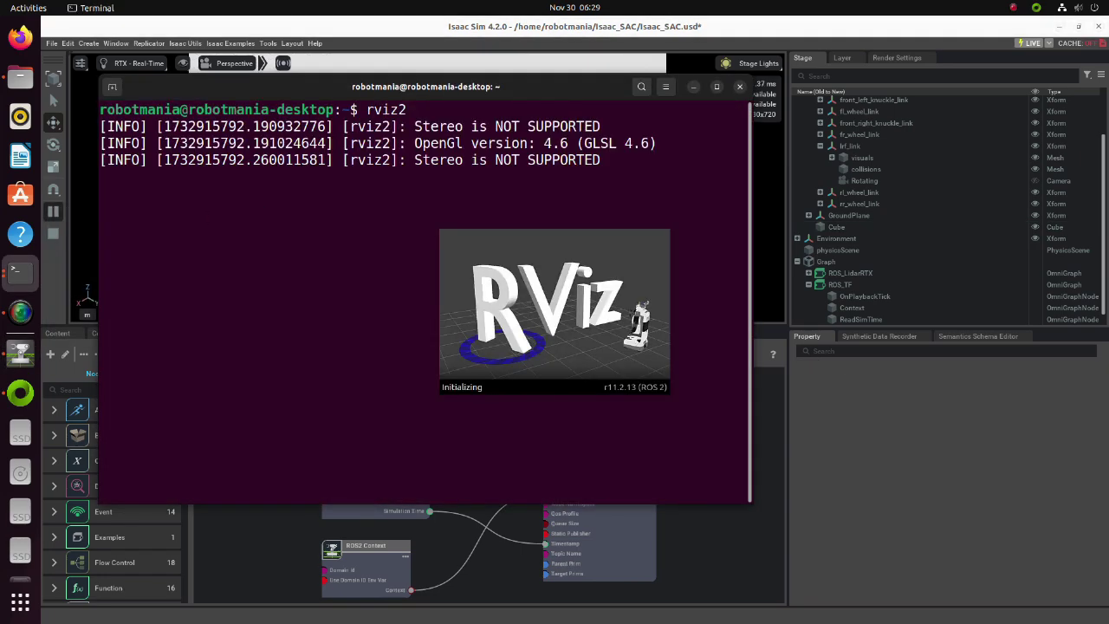
Add a LaserScan display for the /laser_scan topic in RViz.
left_click(66, 482)
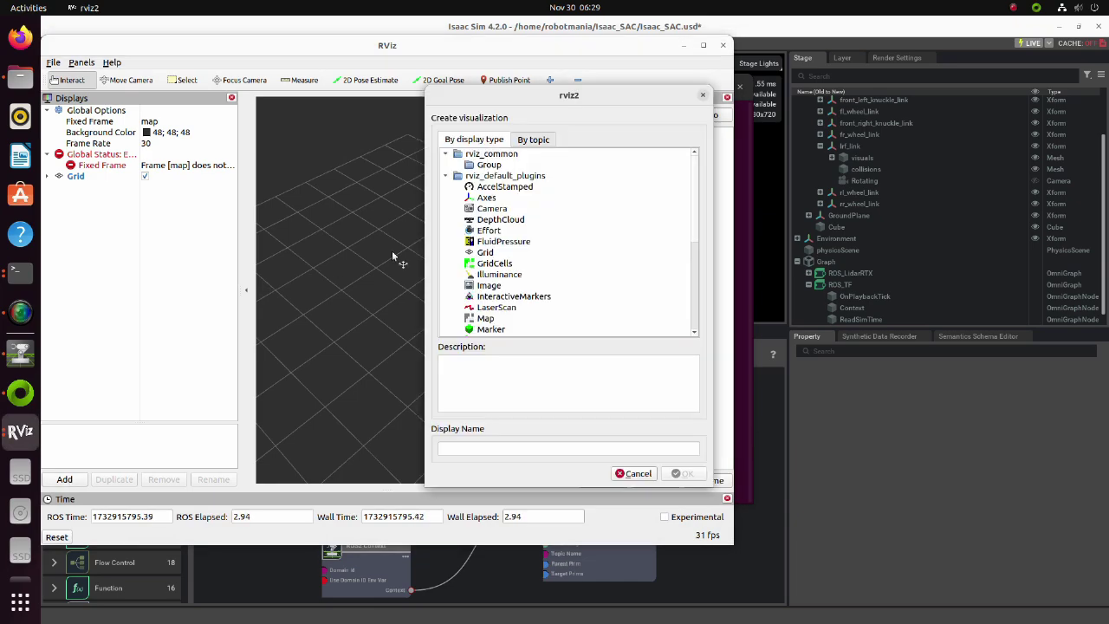
left_click(533, 141)
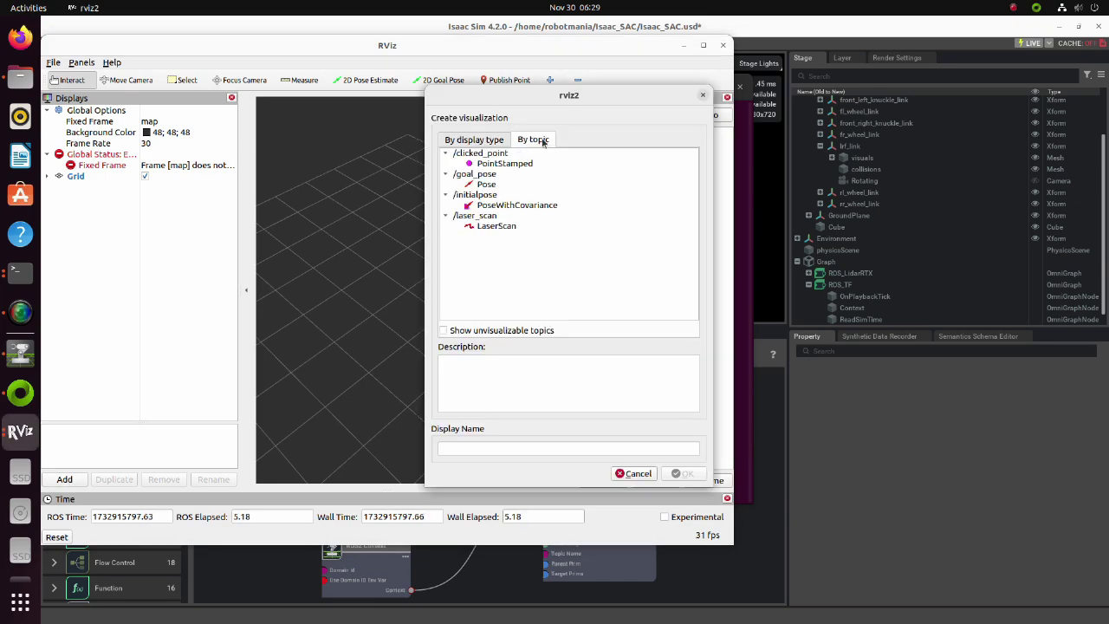
left_click(511, 229)
left_click(688, 474)
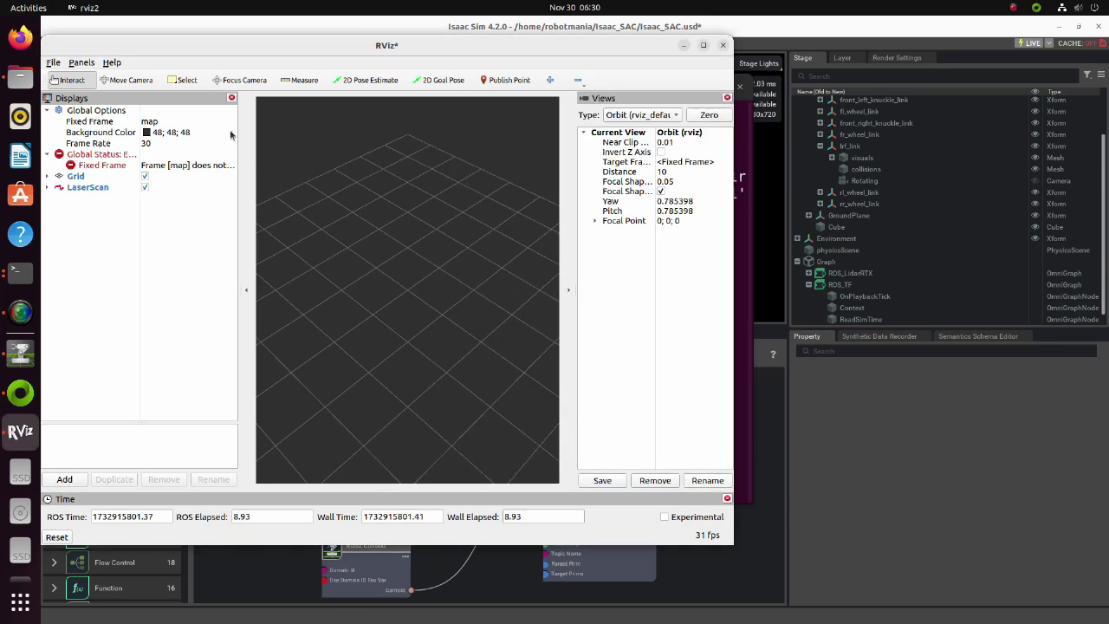
Set the fixed frame in the global options to lrf_link.
left_click(229, 123)
left_click(232, 125)
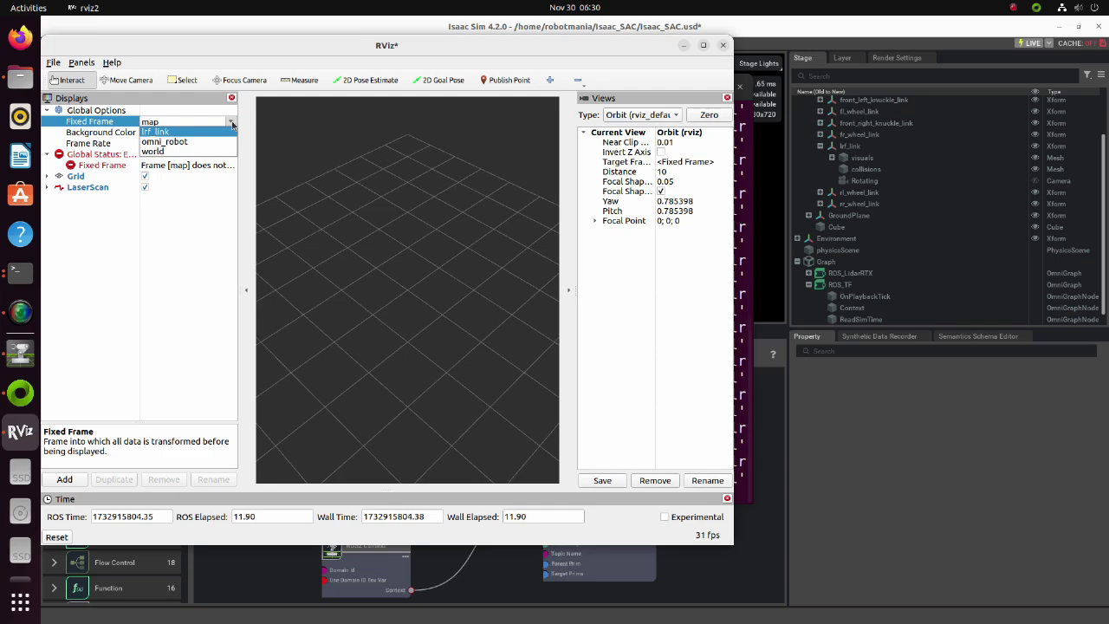
left_click(167, 132)
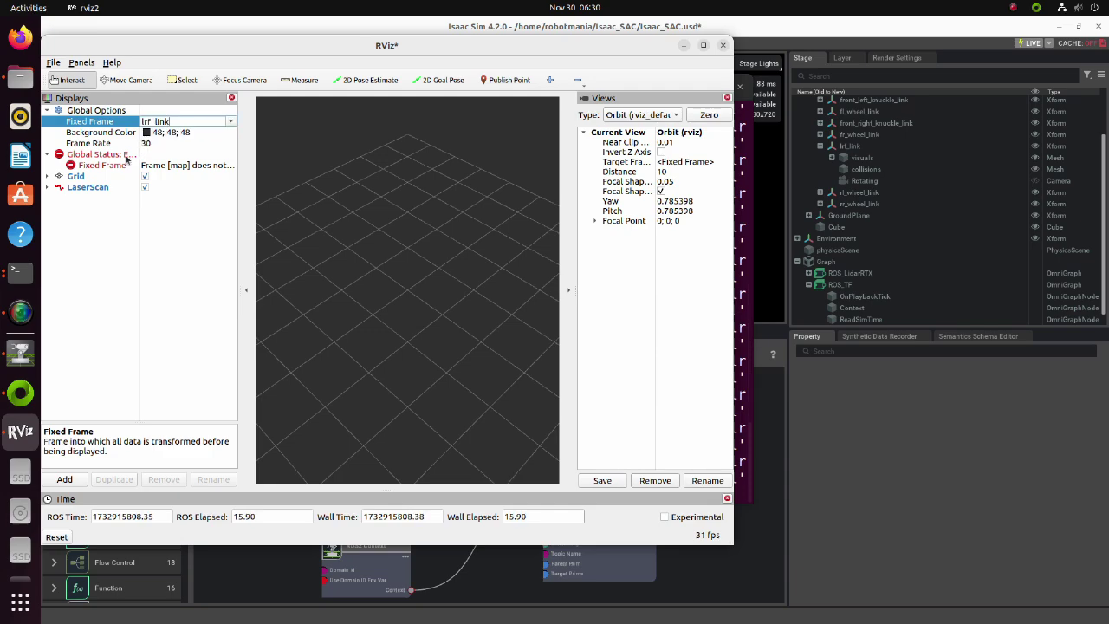
Expand the LaserScan display's properties and select its Size (m) property.
left_click(47, 188)
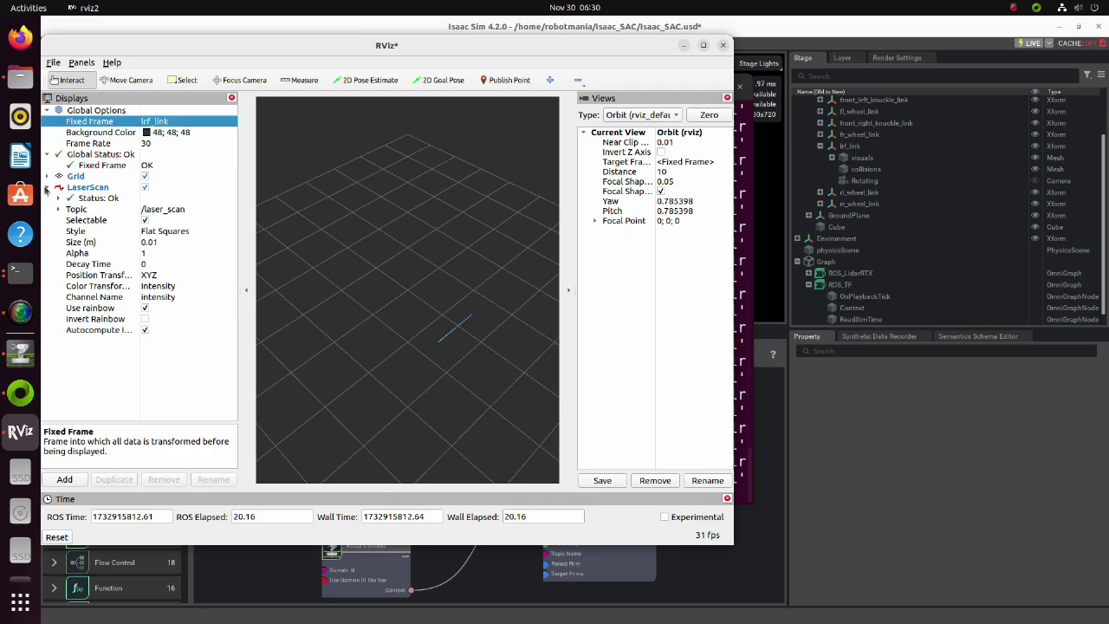
left_click(161, 243)
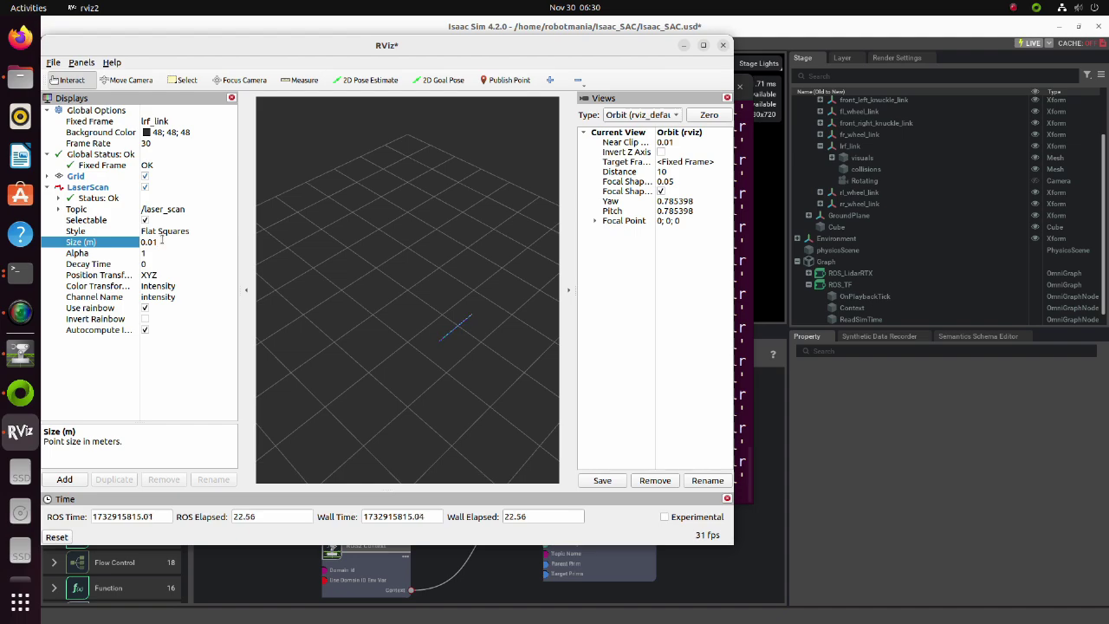
key("Return")
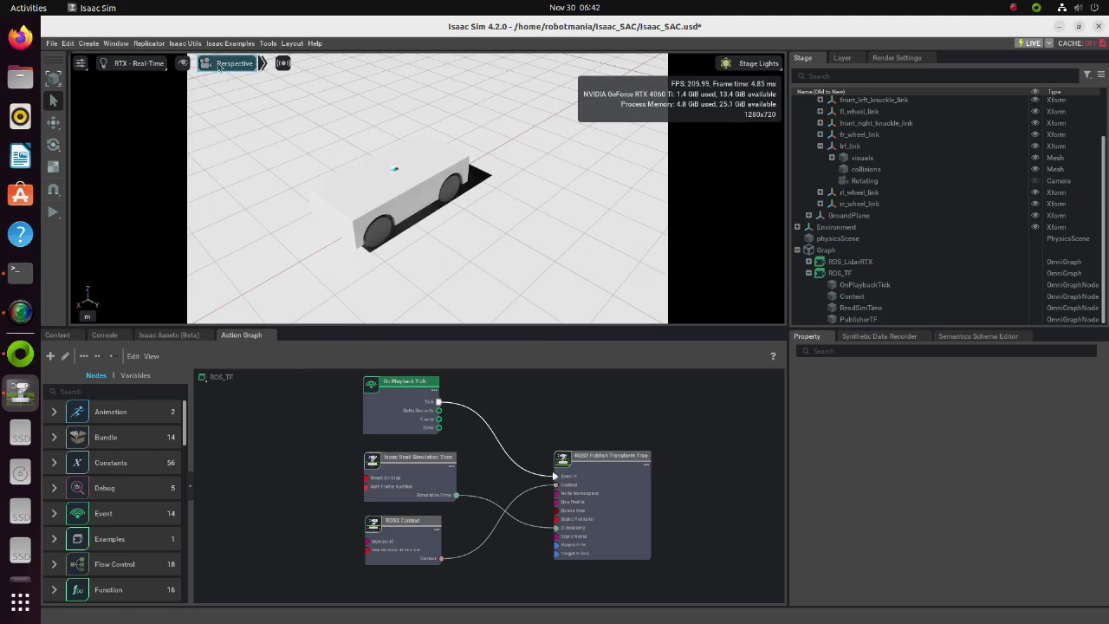
In Isaac Sim, create an Articulation Position Controller graph at /Graphs/Position_Controller with /World/omni_robot as the robot prim.
left_click(190, 45)
mouse_move(217, 102)
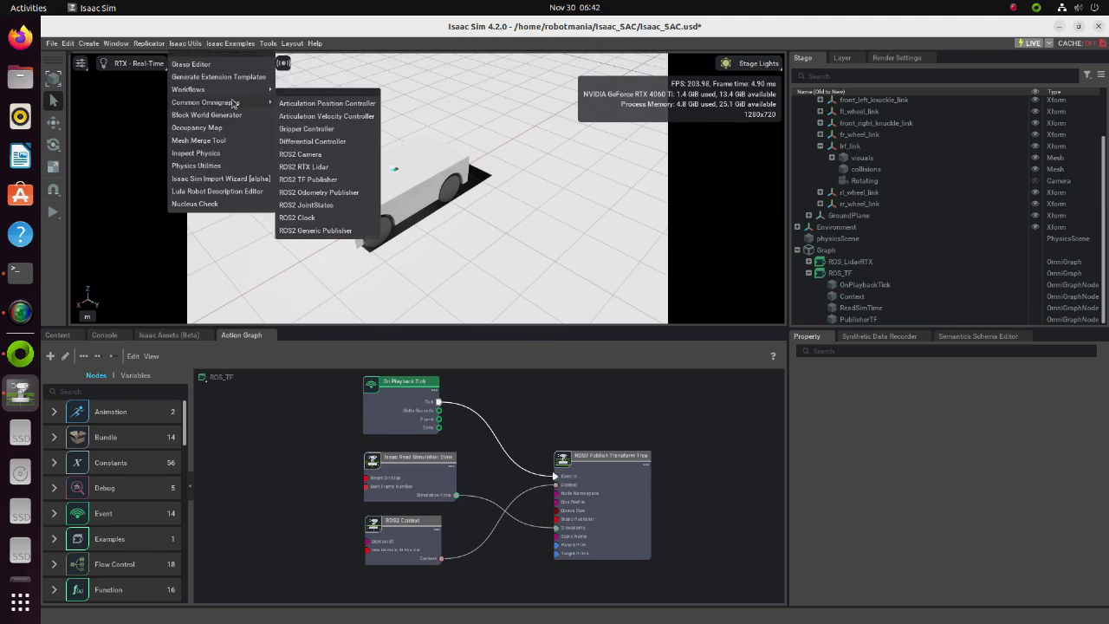
left_click(322, 104)
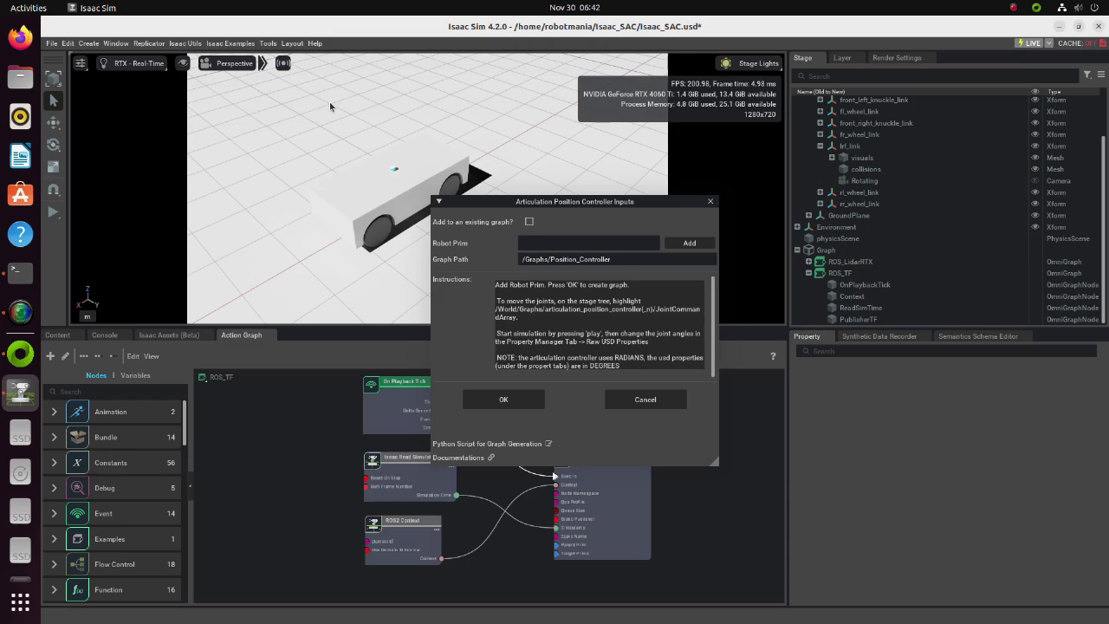
left_click(686, 242)
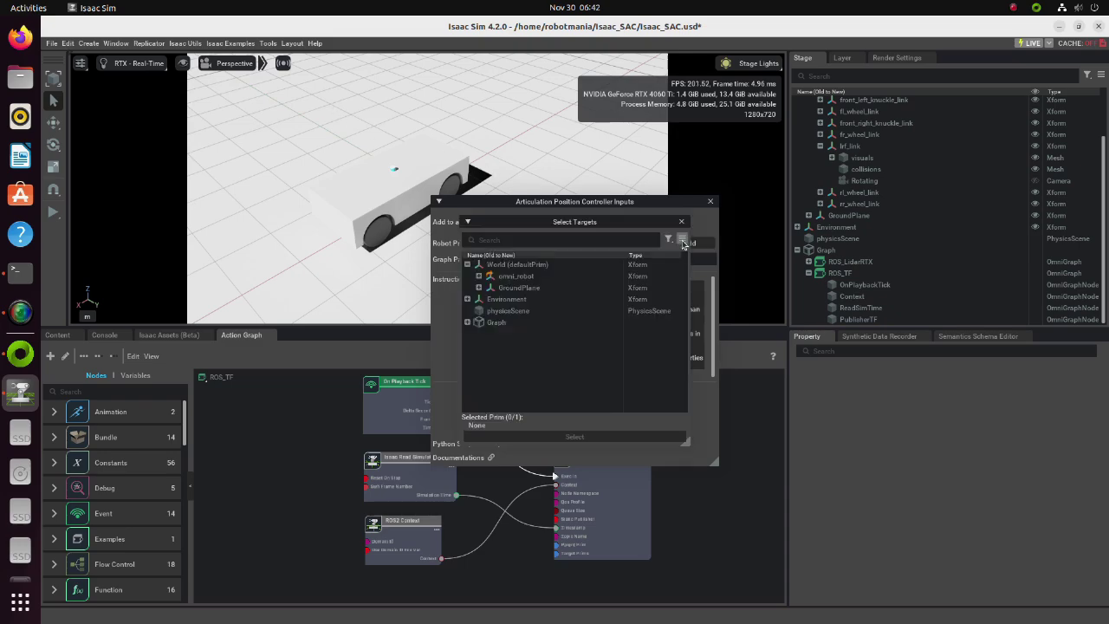
left_click(532, 277)
left_click(574, 438)
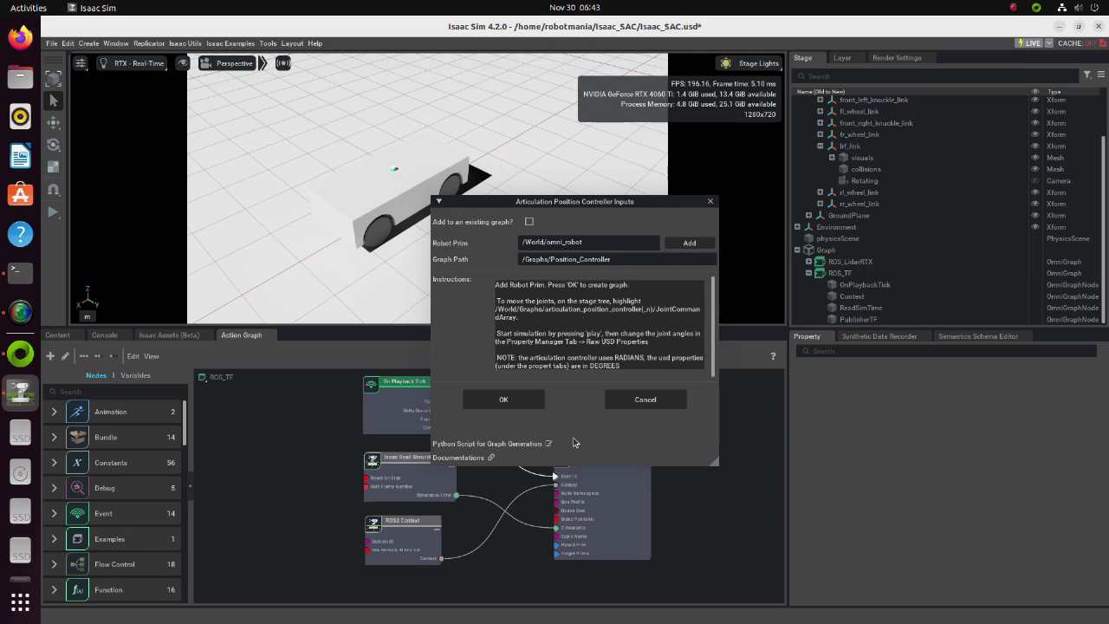
left_click(509, 404)
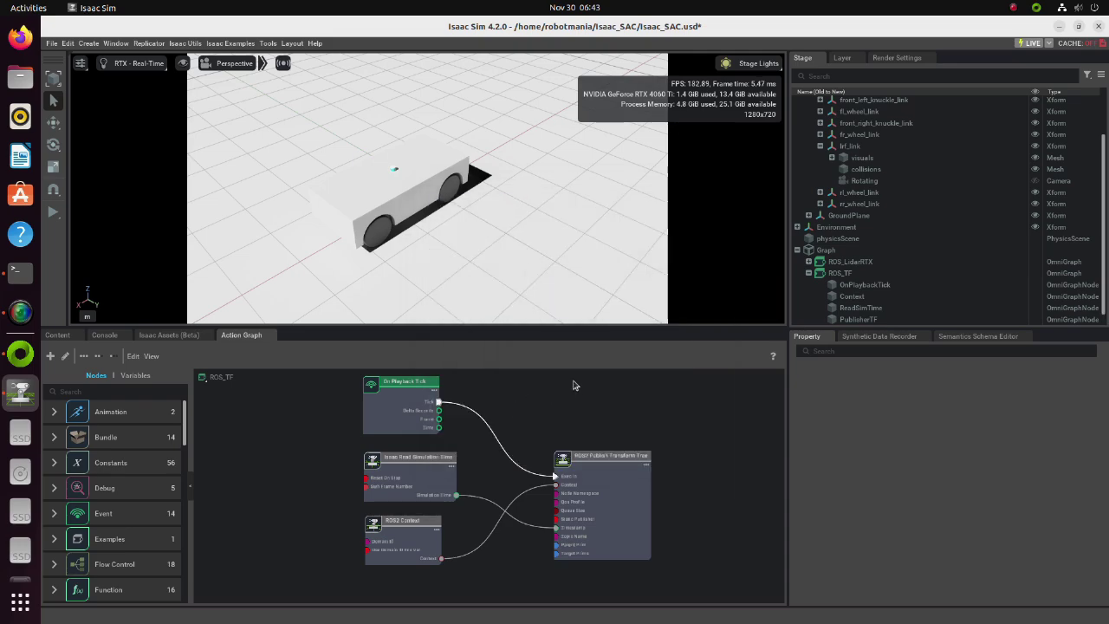
Open the Position_Controller graph from the stage tree in the action graph editor.
left_click(798, 320)
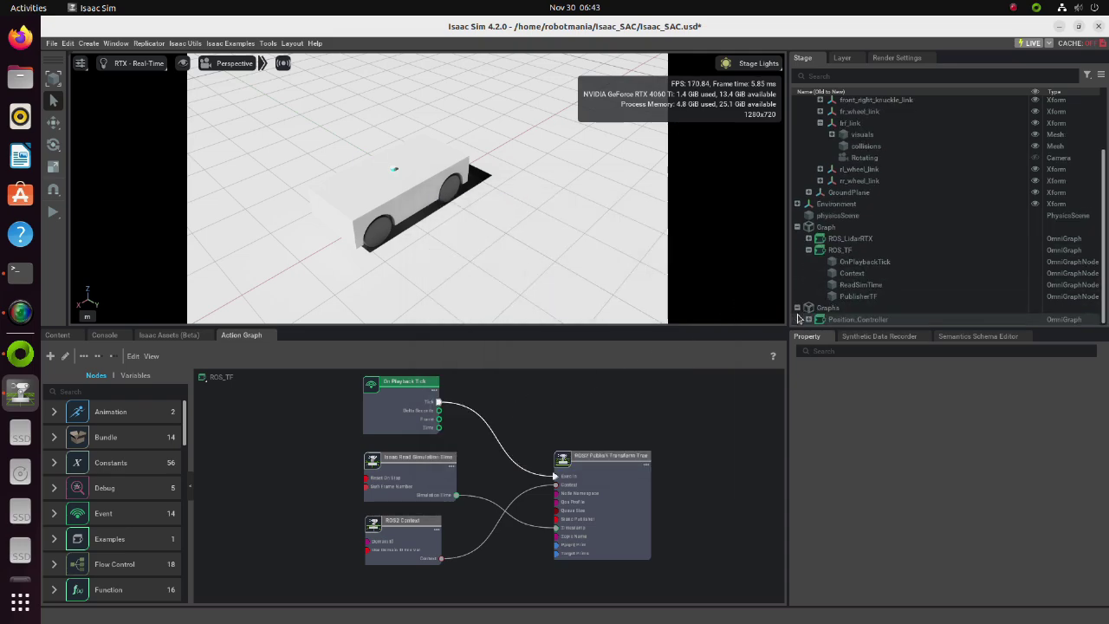
right_click(839, 319)
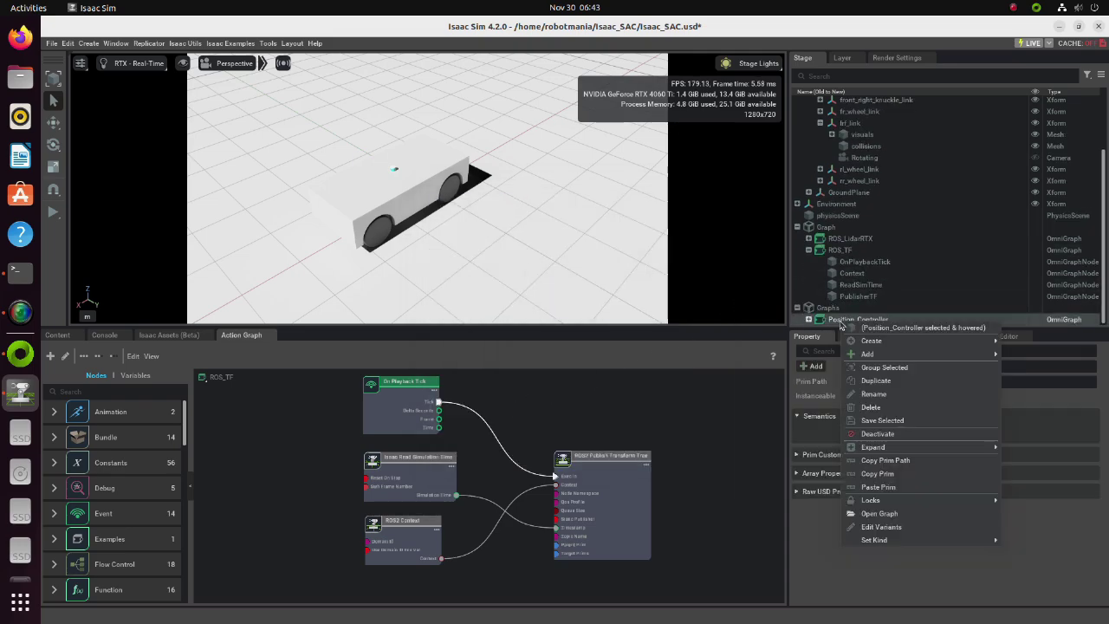
left_click(880, 511)
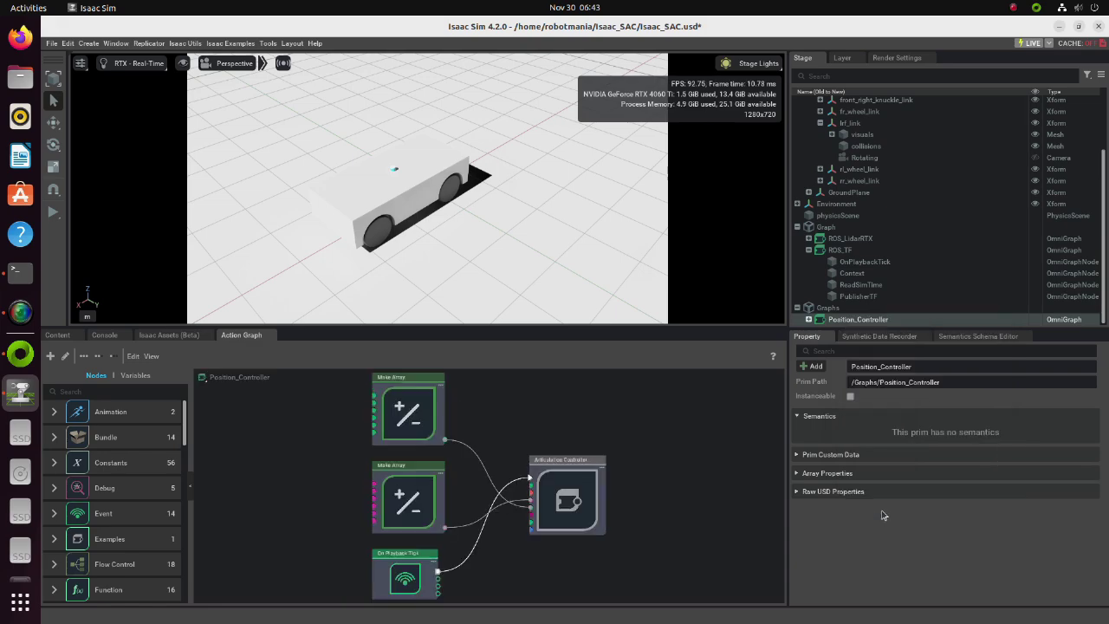
Reduce the JointNameArray node to two inputs, keeping only front_left_knuckle_joint and front_right_knuckle_joint.
scroll(663, 436, "up", 3)
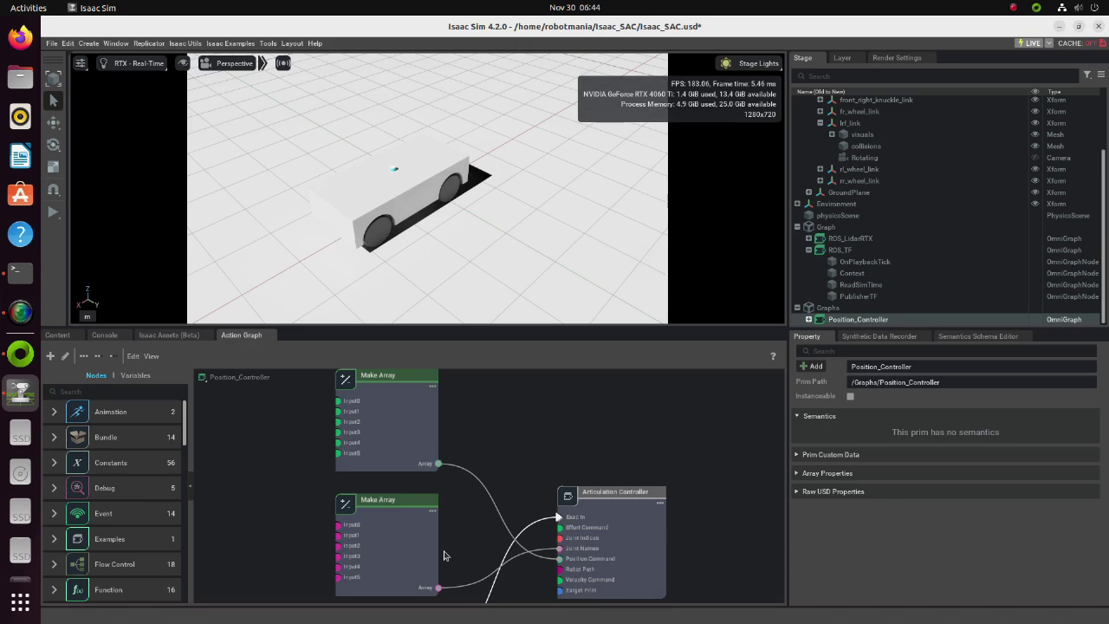
left_click(404, 544)
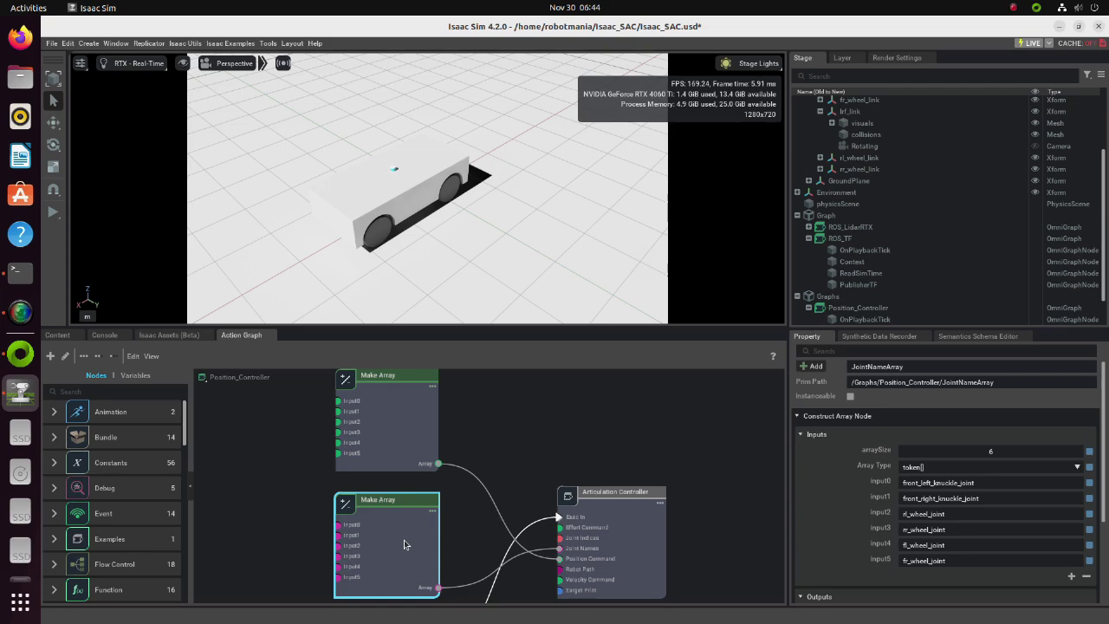
left_click(1088, 577)
left_click(1088, 562)
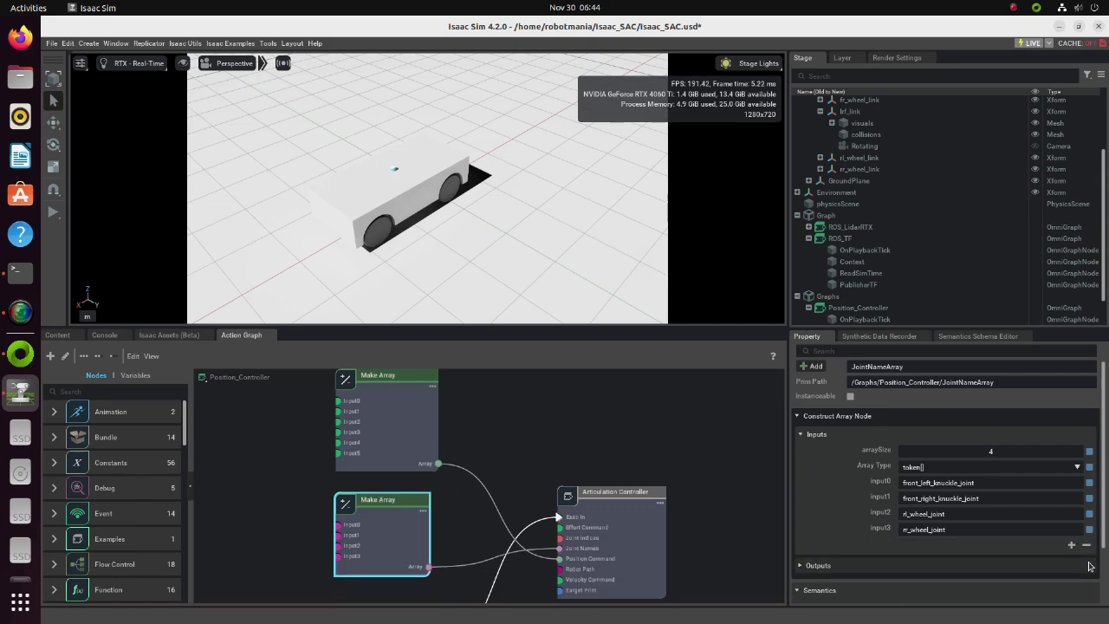
left_click(1087, 546)
left_click(1086, 531)
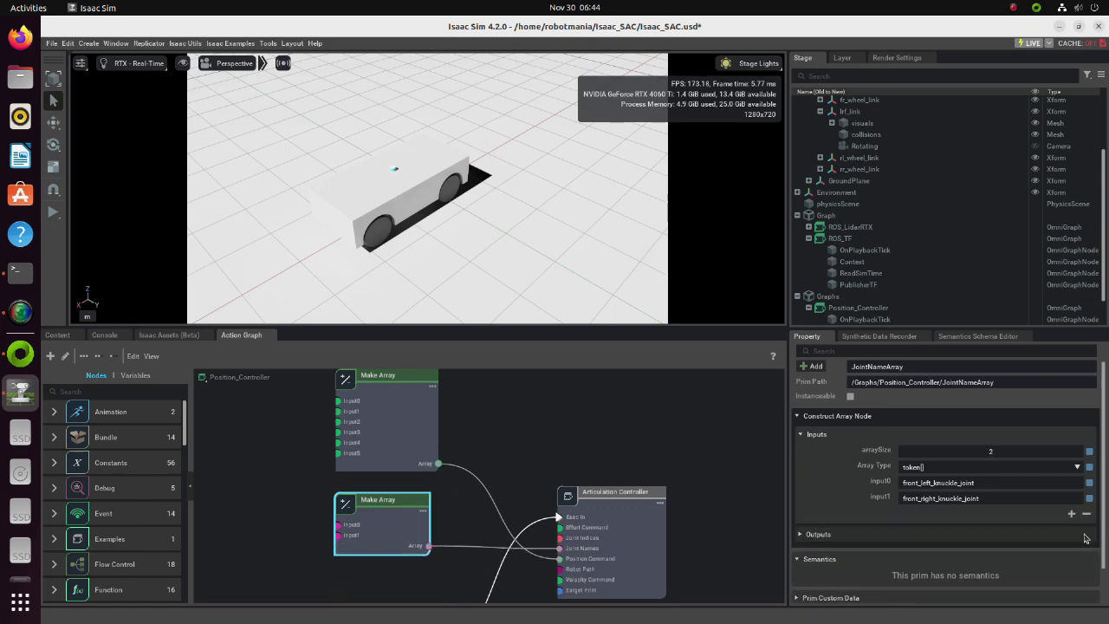
Delete the JointCommandArray node and move the On Playback Tick node above the remaining Make Array node.
left_click(423, 429)
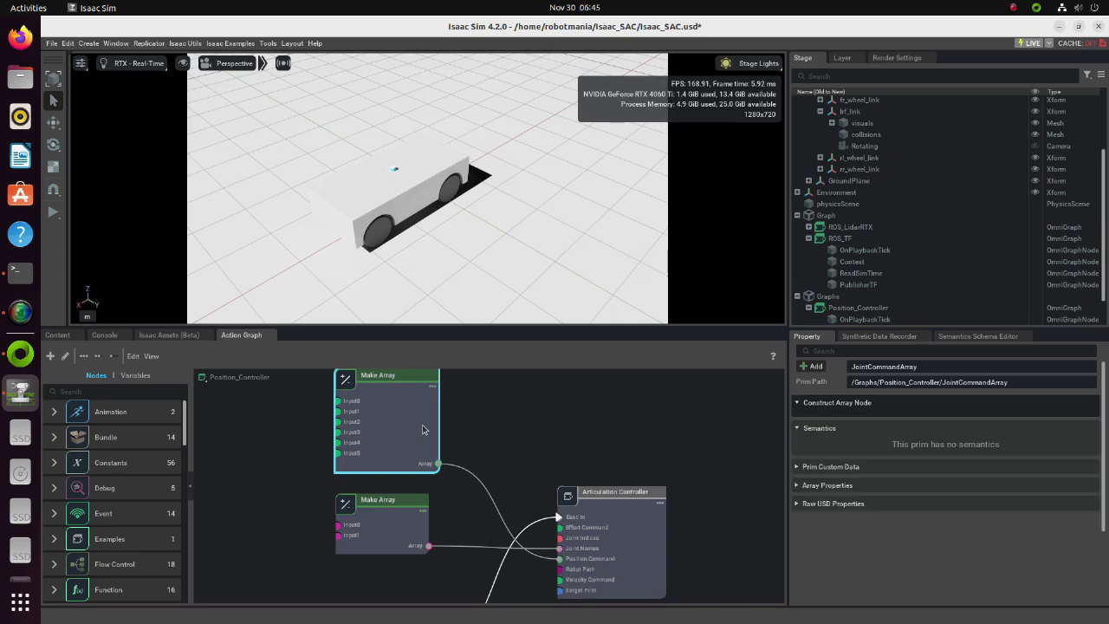
key("Delete")
scroll(423, 429, "down", 2)
left_click_drag(381, 596, 330, 407)
Find the ROS2 Subscriber node with the search "ROS2 subs", place it below Make Array, and enlarge the graph area.
left_click(124, 391)
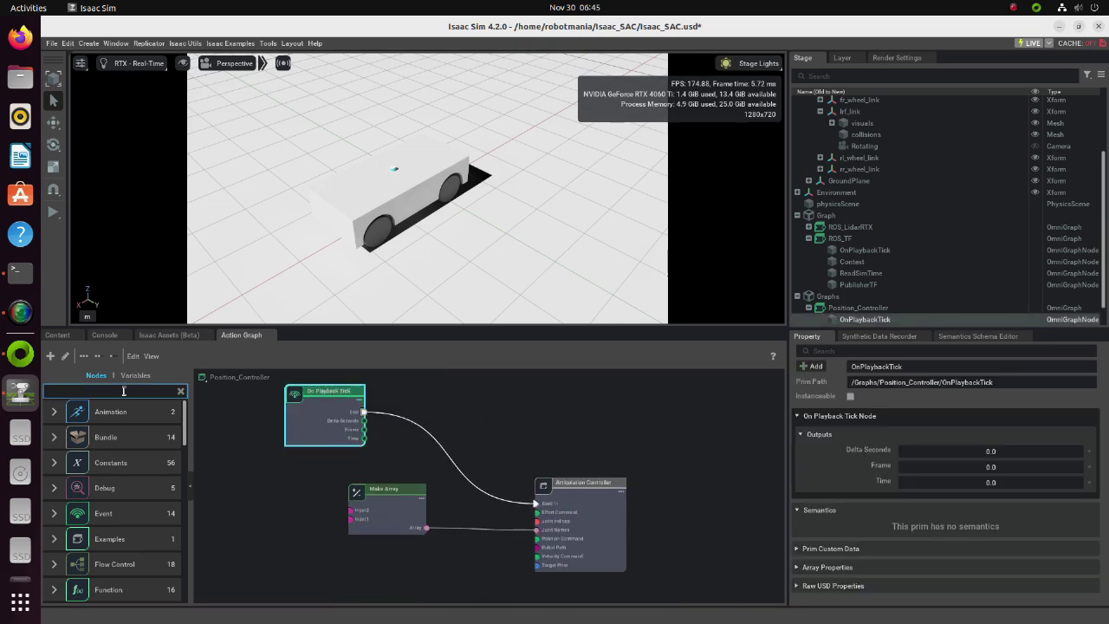
type("ROS2")
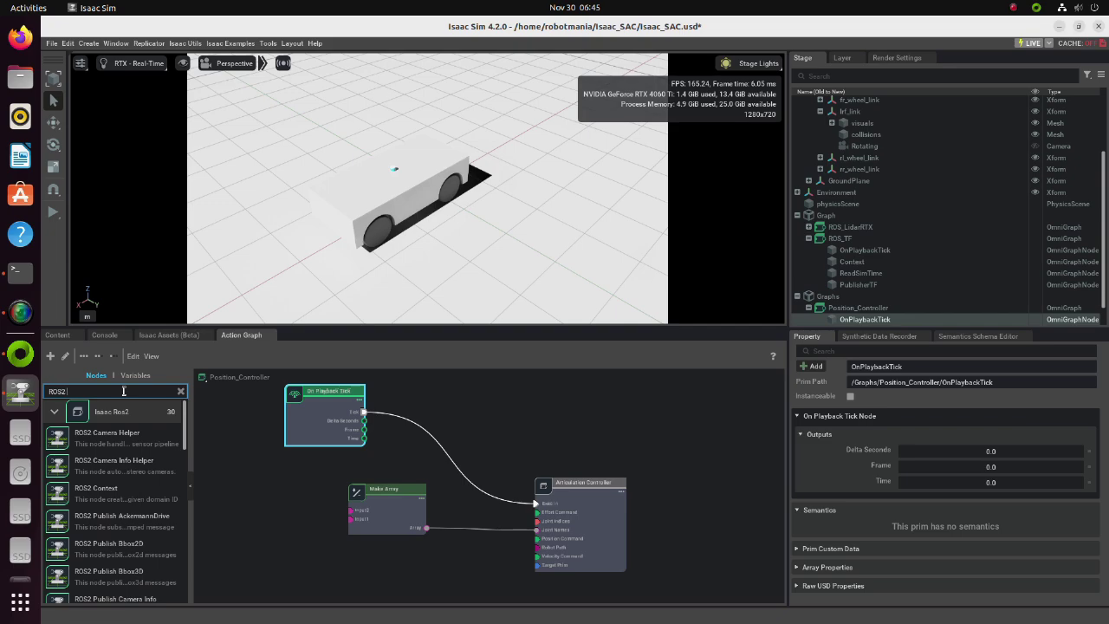
type(" subs")
left_click_drag(101, 572, 382, 563)
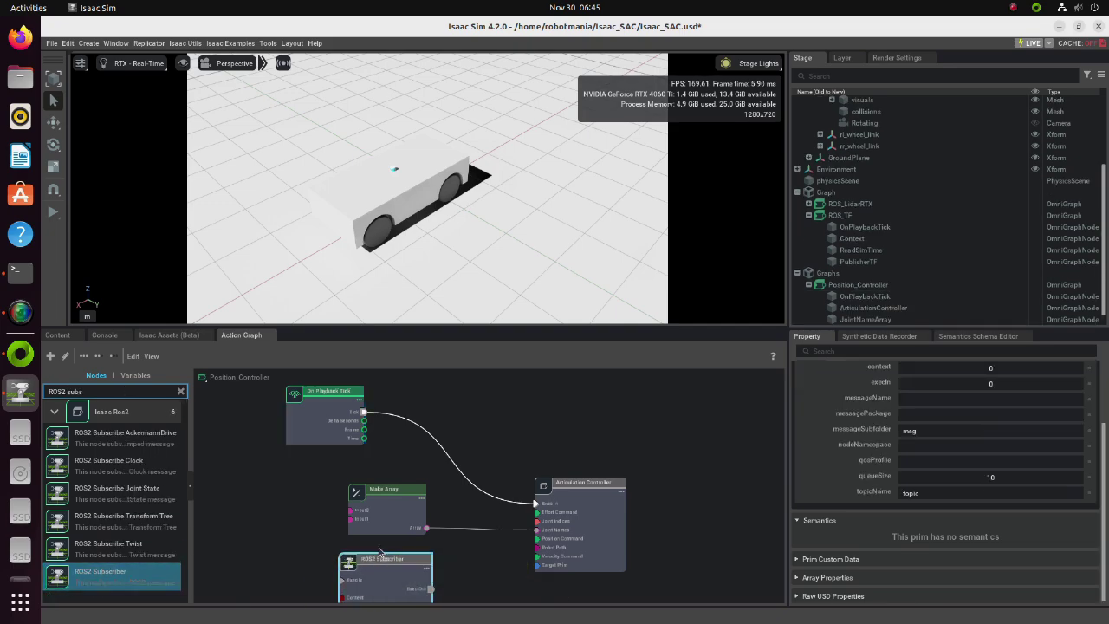
middle_click_drag(383, 563, 462, 527)
left_click_drag(486, 328, 486, 264)
middle_click_drag(520, 364, 557, 378)
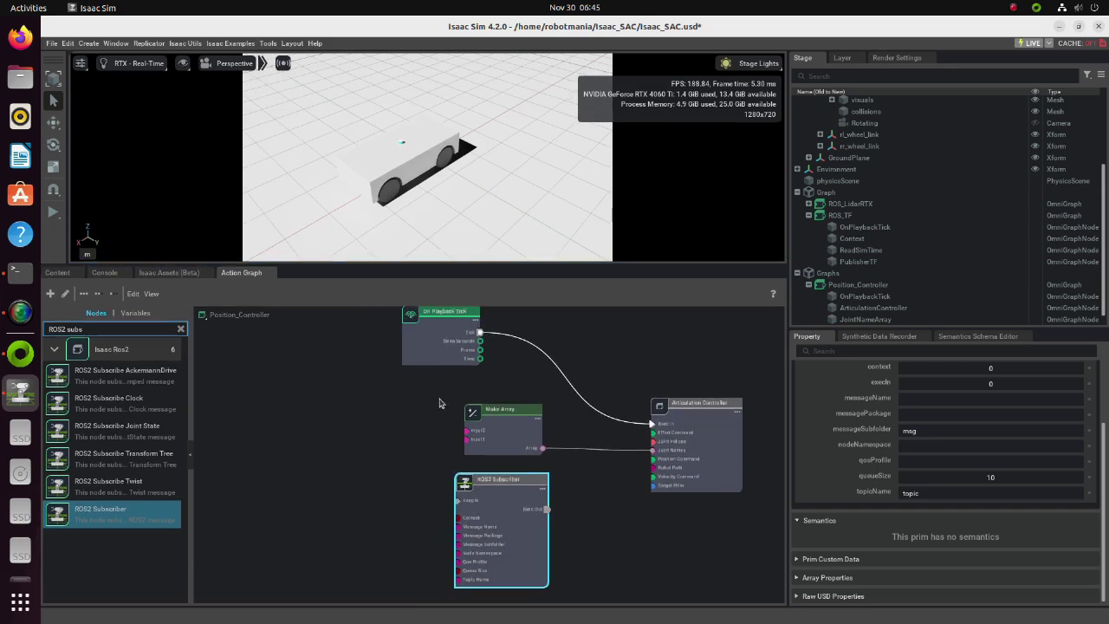
Add a ROS2 Context node, connect its Context output to the ROS2 Subscriber, and connect On Playback Tick's Tick to the subscriber's Exec In.
left_click_drag(437, 314, 358, 320)
key("BackSpace")
key("BackSpace")
type("con")
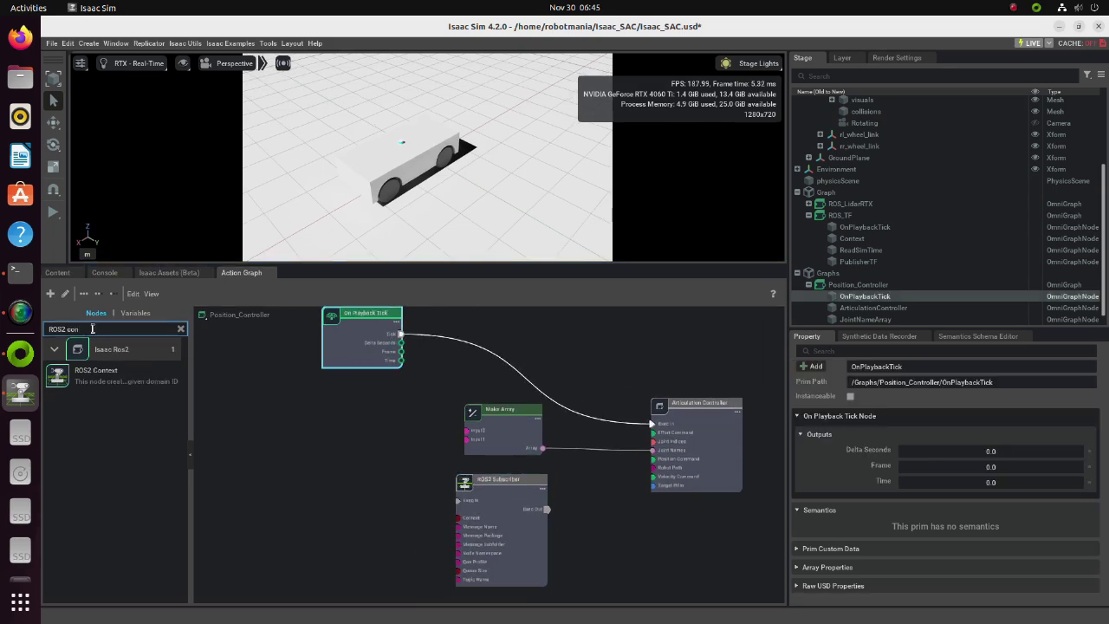
left_click_drag(95, 373, 309, 492)
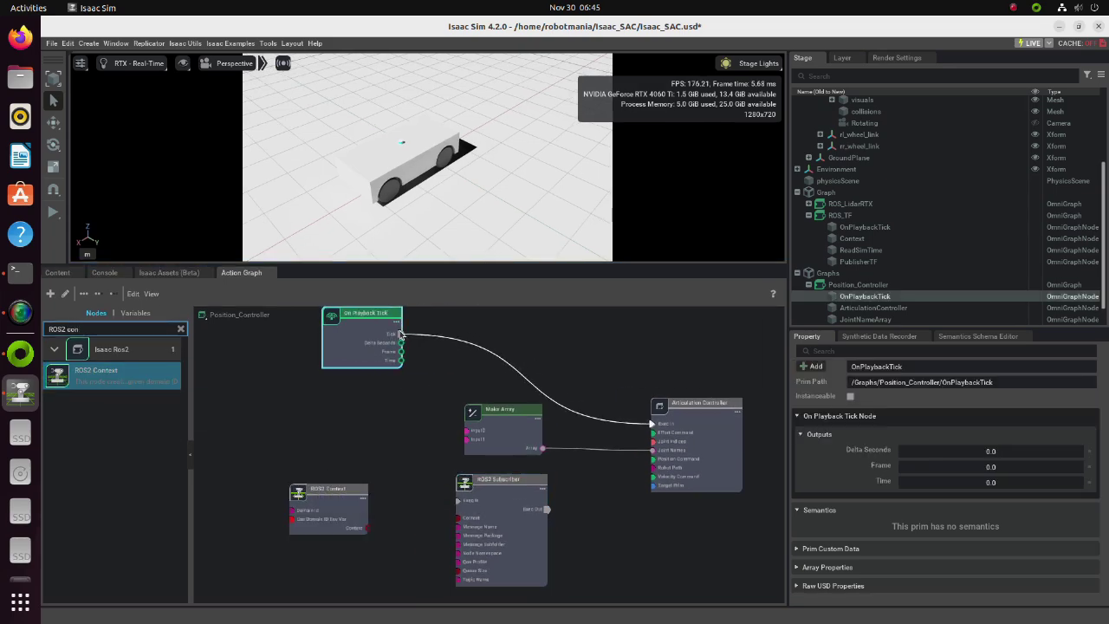
left_click_drag(400, 334, 457, 500)
left_click_drag(368, 528, 457, 517)
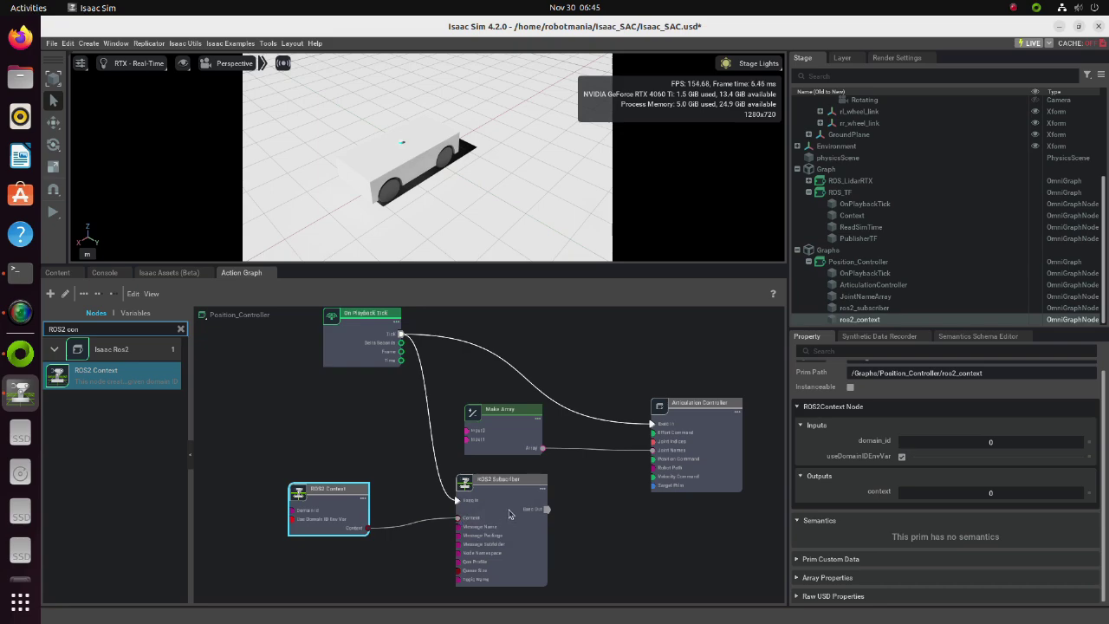
Set the ROS2 Subscriber's messageName to Float64MultiArray, messagePackage to std_msgs and topicName to /forward_position_controller/commands.
left_click(510, 515)
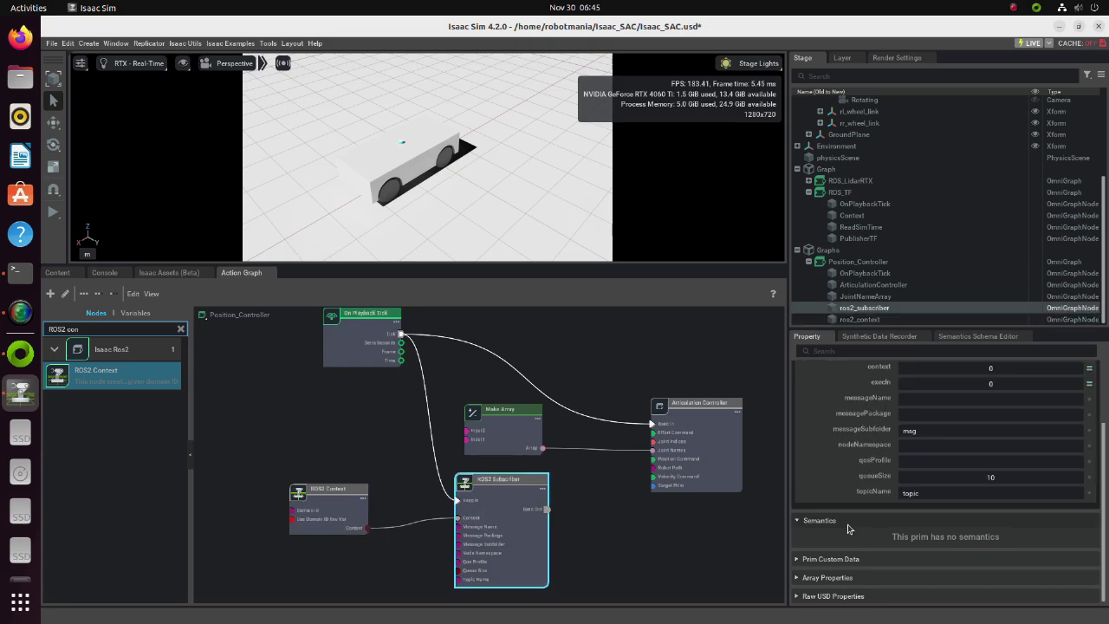
left_click(911, 438)
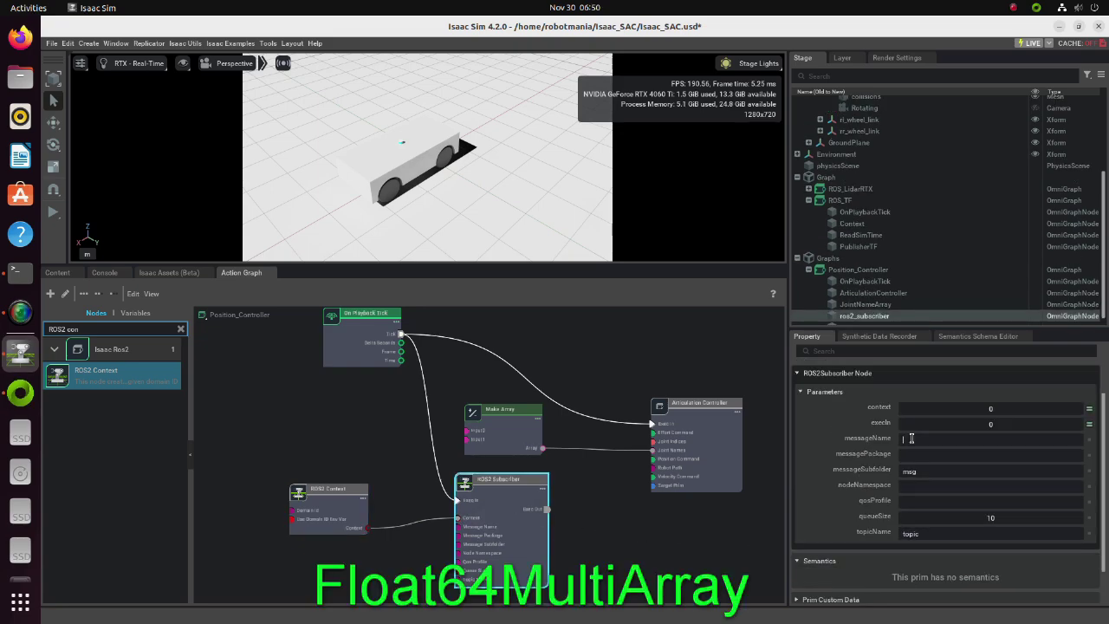
type("Float64MultiArray")
left_click(916, 453)
type("std_msgs")
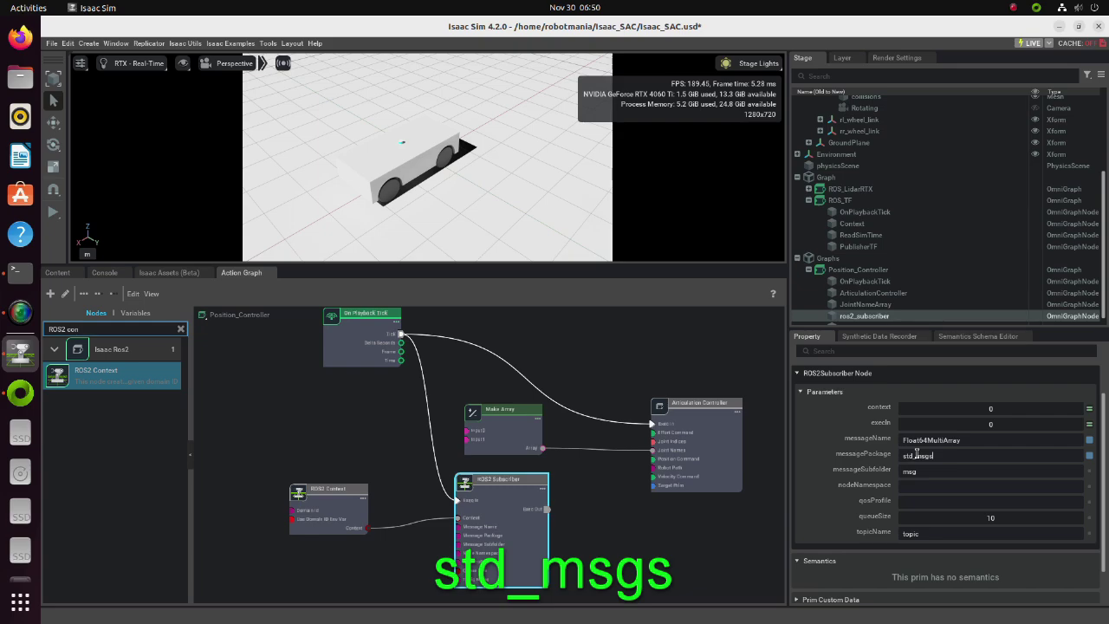
left_click(926, 533)
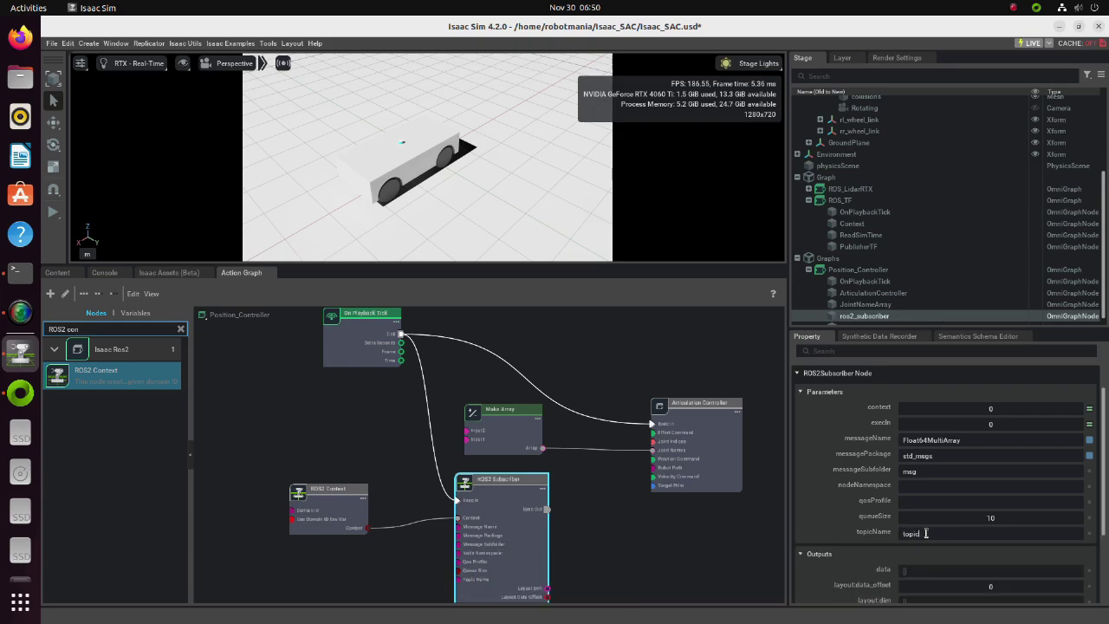
type("/")
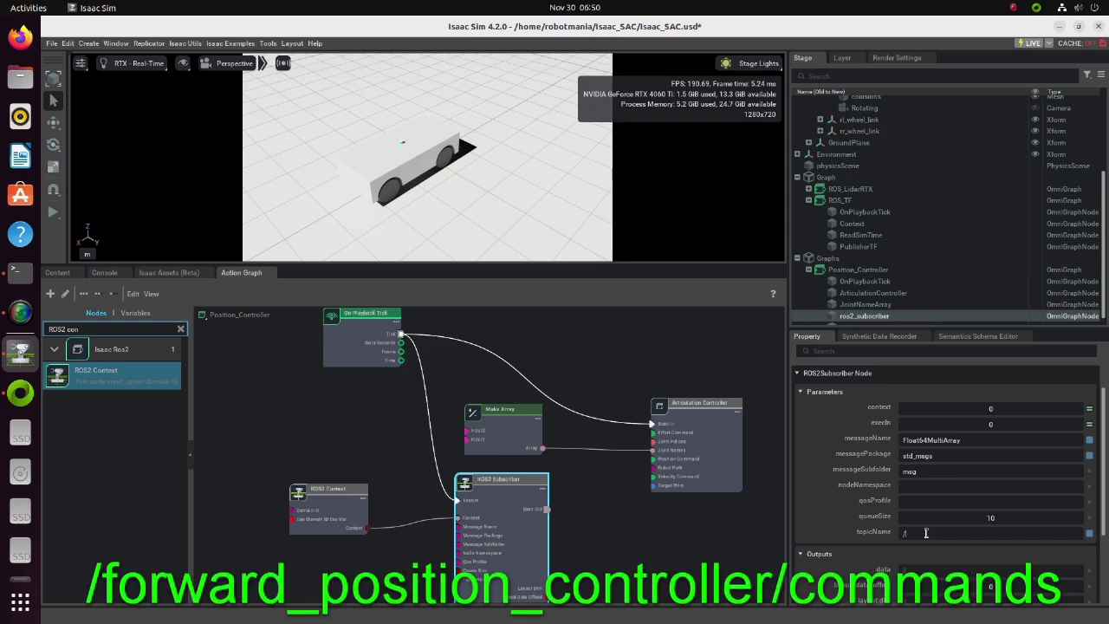
type("forward_position_controller/commands")
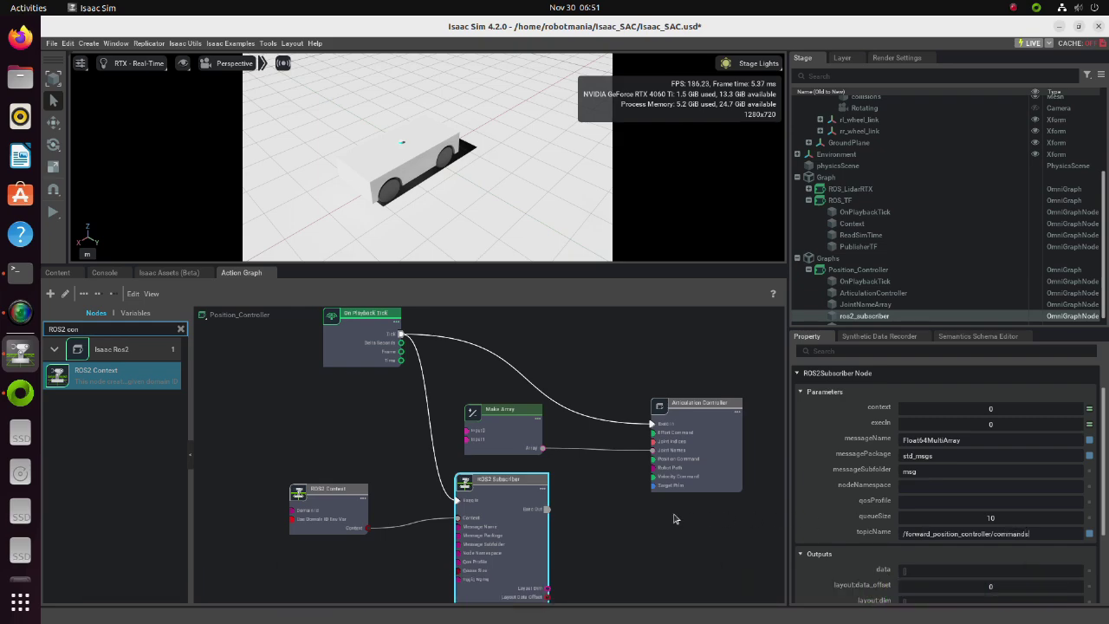
Connect the ROS2 Subscriber's Data output to the Articulation Controller's Position Command input.
scroll(668, 511, "down", 1)
left_click_drag(548, 577, 652, 431)
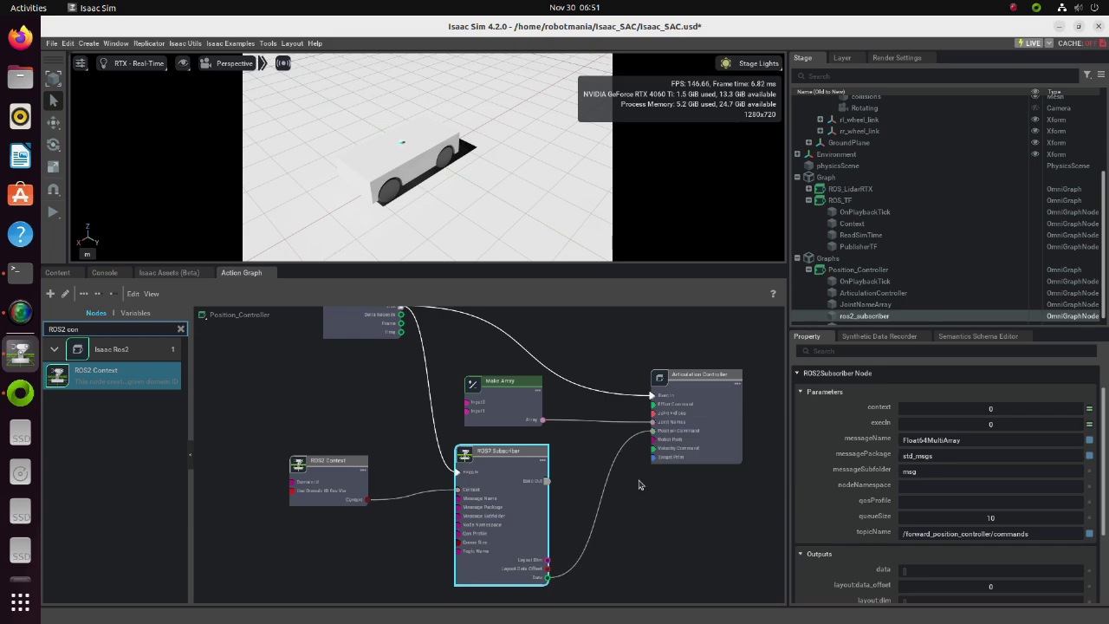
Create an Articulation Velocity Controller graph with omni_robot as its robot prim.
scroll(639, 485, "up", 1)
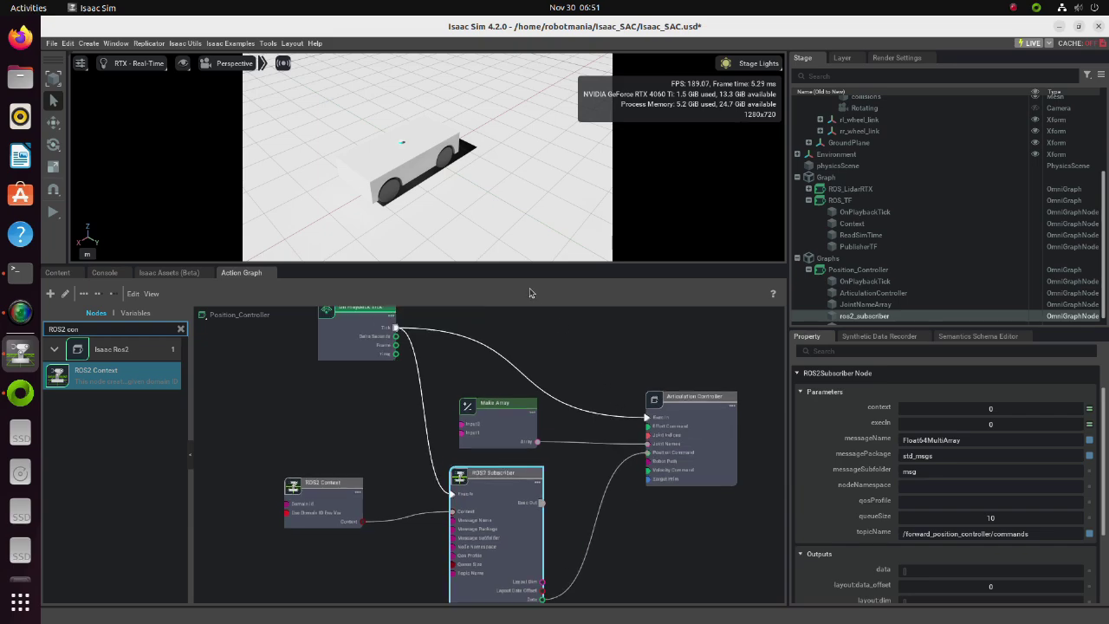
left_click(199, 44)
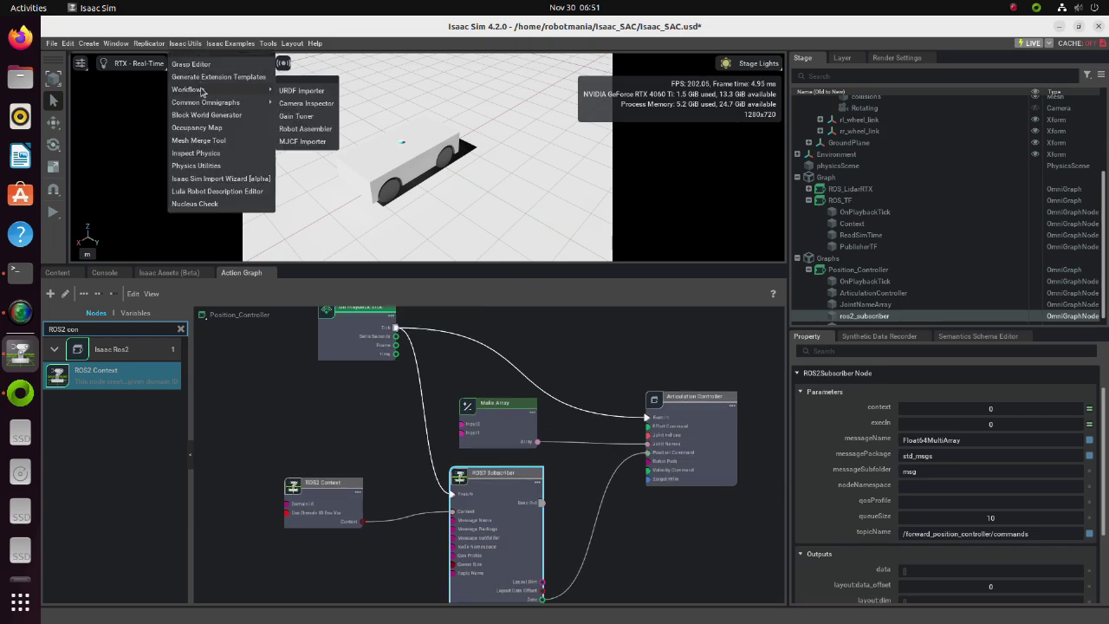
mouse_move(204, 100)
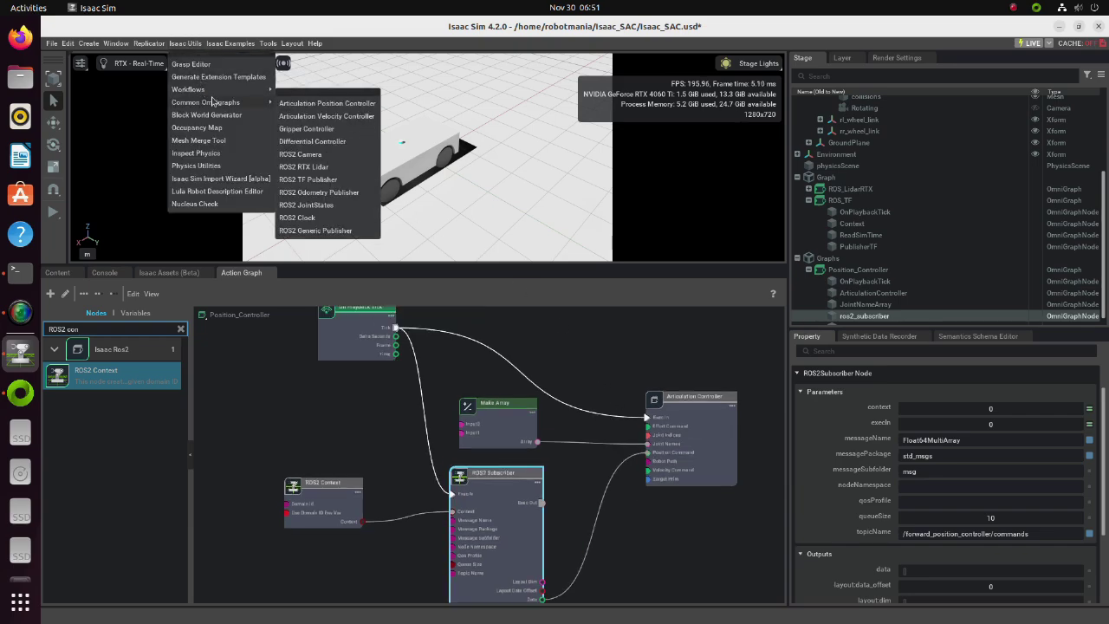
left_click(326, 116)
left_click(689, 242)
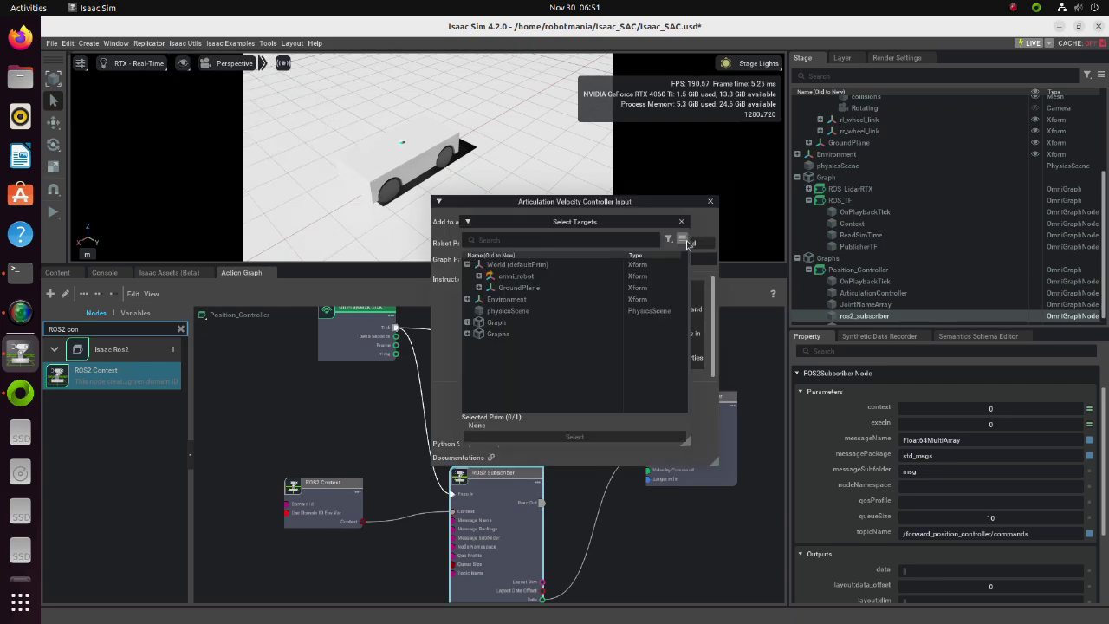
left_click(515, 275)
left_click(518, 406)
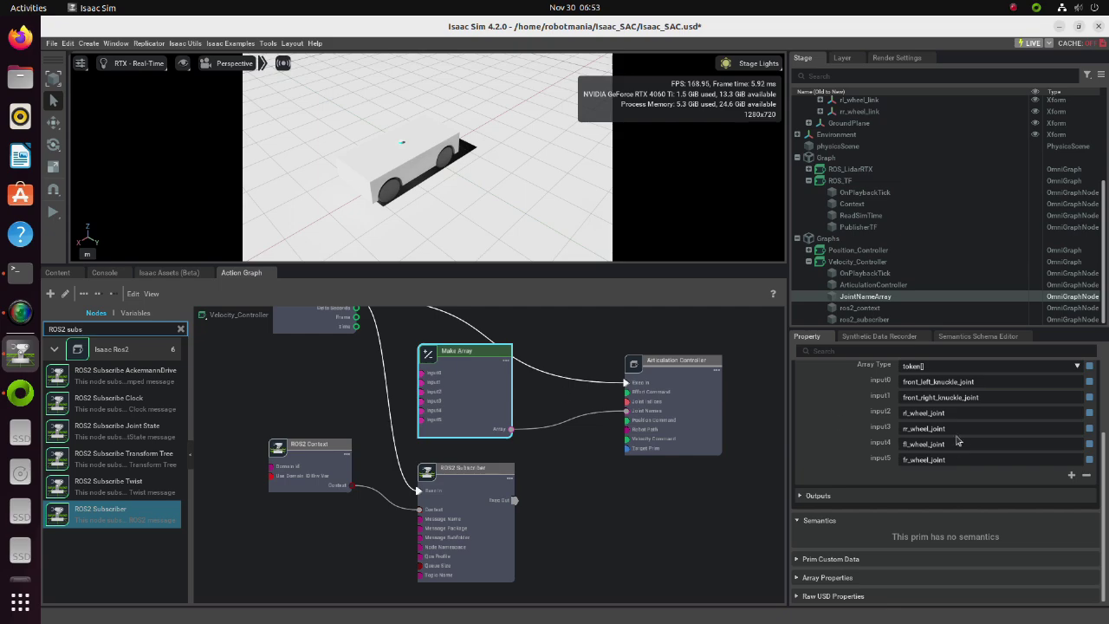
Remove the last four joint inputs from the Velocity_Controller graph's Make Array node so two inputs are left.
scroll(1003, 455, "up", 1)
left_click(1086, 515)
left_click(1090, 500)
left_click(1087, 485)
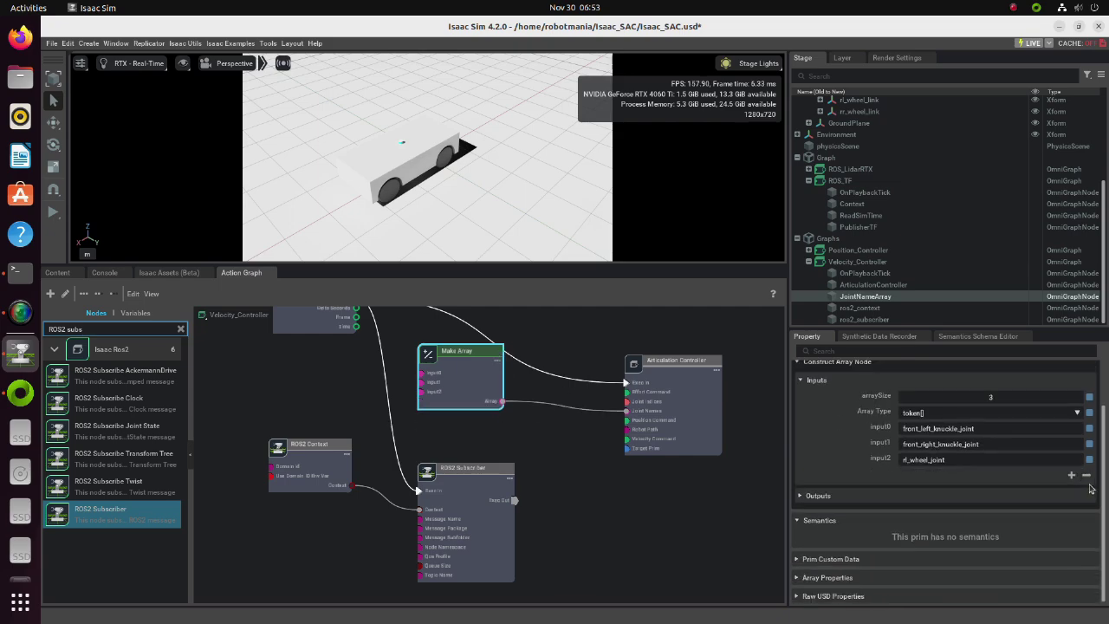
left_click(1087, 468)
Set the Make Array node's input0 to rl_wheel_joint and input1 to rr_wheel_joint.
key("BackSpace")
key("BackSpace")
key("BackSpace")
key("BackSpace")
key("BackSpace")
key("BackSpace")
key("BackSpace")
key("BackSpace")
key("BackSpace")
key("BackSpace")
key("BackSpace")
key("BackSpace")
key("BackSpace")
key("BackSpace")
key("BackSpace")
key("BackSpace")
key("BackSpace")
key("BackSpace")
key("BackSpace")
key("BackSpace")
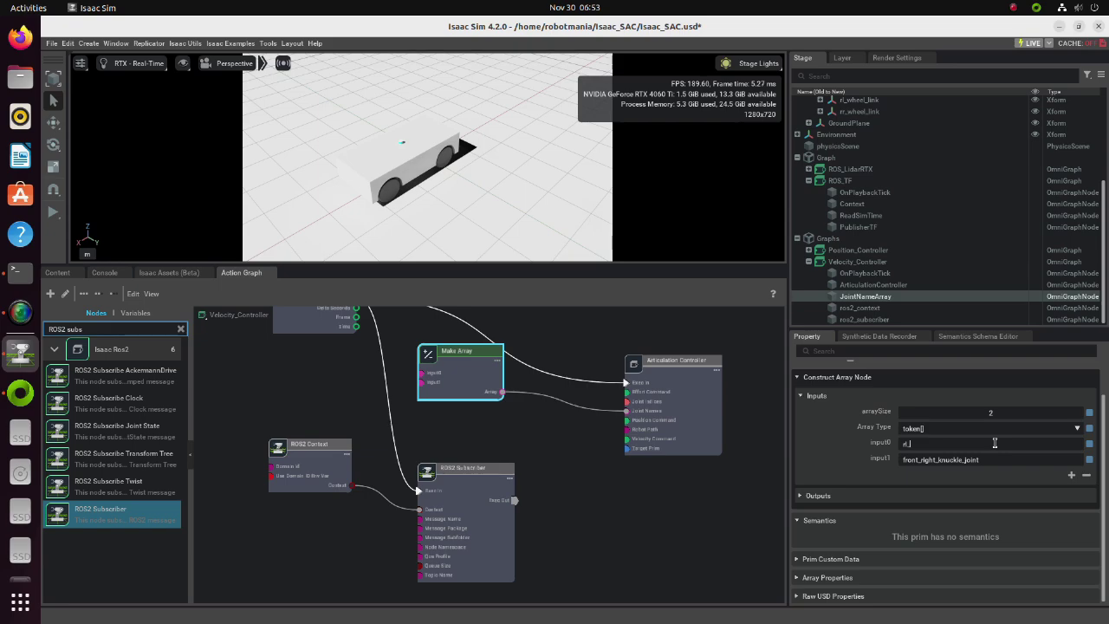
type("rl_wheel_joint")
double_click(989, 463)
type("rl")
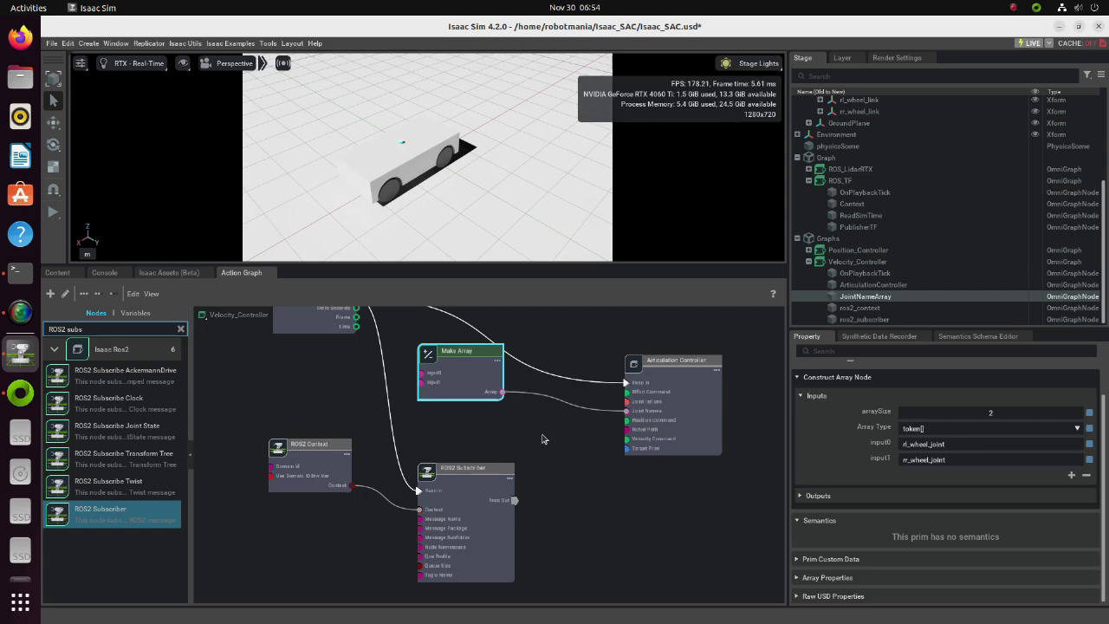
Set the Velocity_Controller graph's ROS2 Subscriber messageName to Float64MultiArray and messagePackage to std_msgs.
left_click(471, 509)
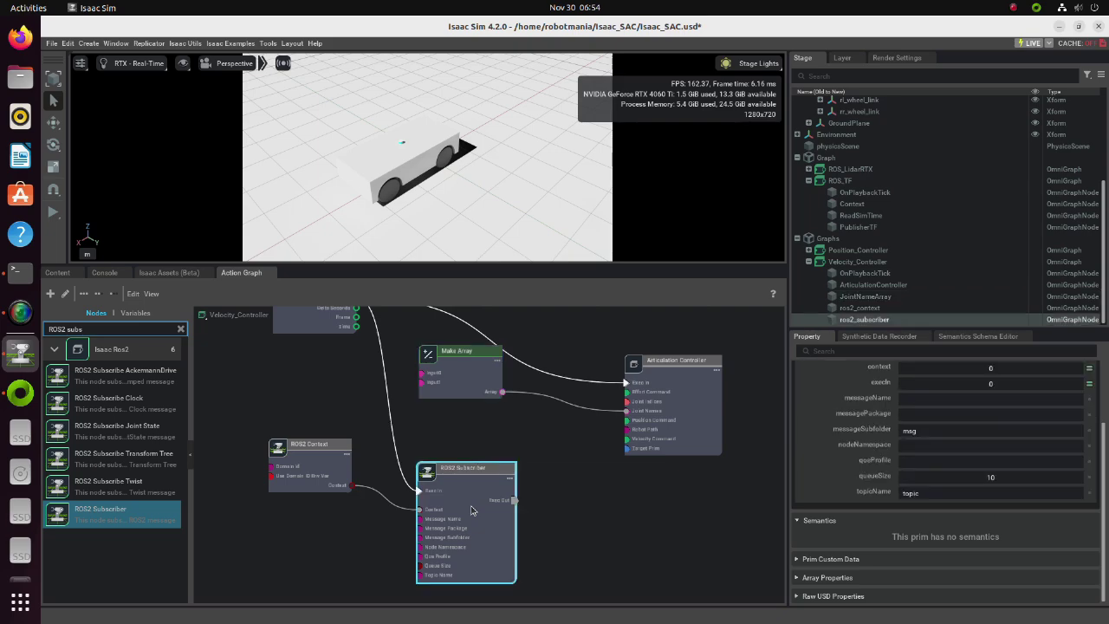
left_click(907, 398)
type("Float64MultiArray")
left_click(908, 413)
type("std_msgs")
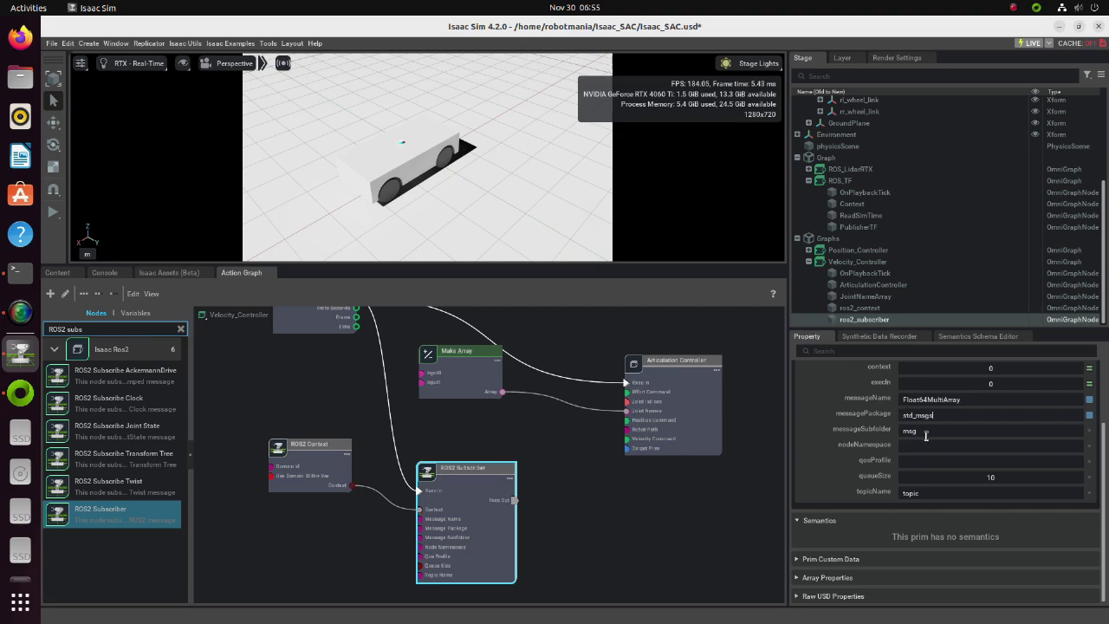
Set the subscriber's topicName to /forward_velocity_controller/commands and connect its Data output to the Articulation Controller's Velocity Command input.
left_click(924, 492)
key("BackSpace")
key("BackSpace")
key("BackSpace")
key("BackSpace")
key("BackSpace")
type("/for")
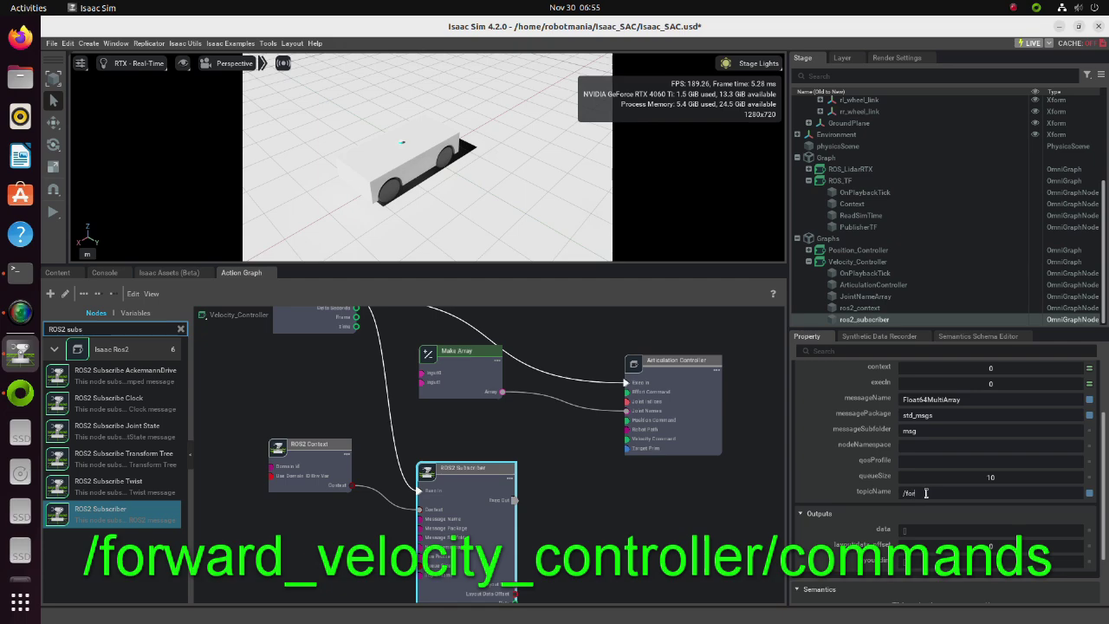
type("ward_velocity_controller/commands")
key("Return")
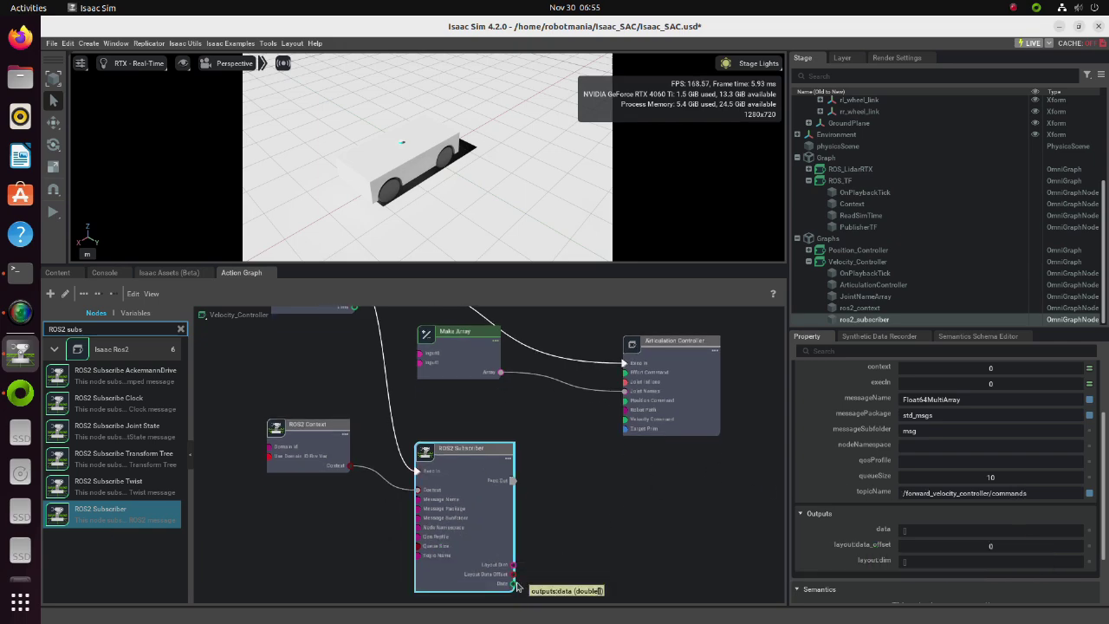
left_click_drag(515, 583, 624, 420)
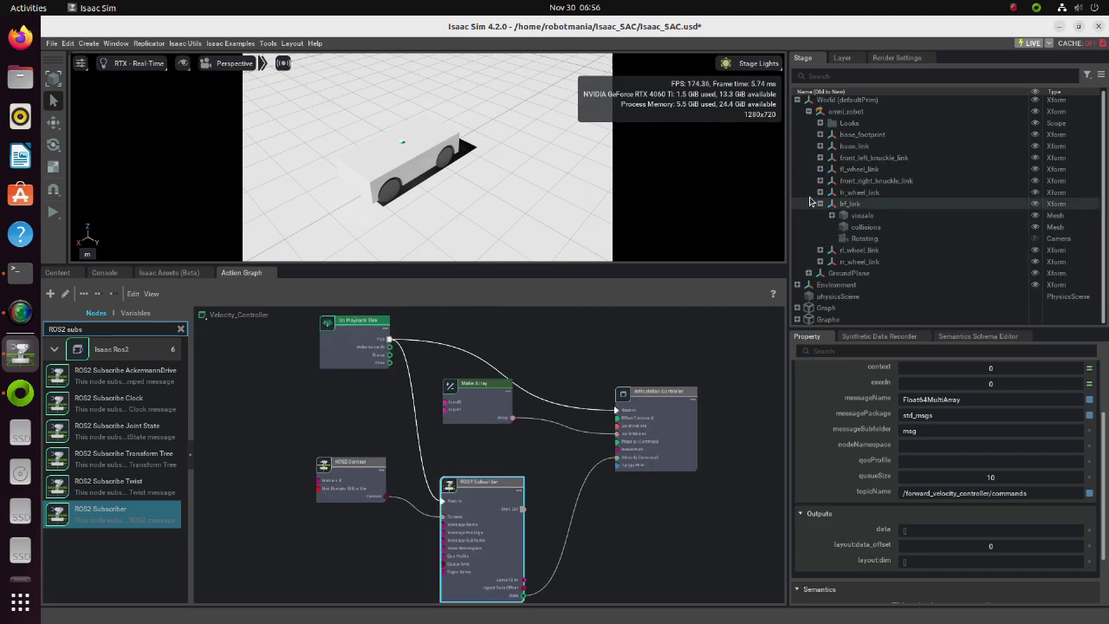
Examine the revolute limits and angular drive settings of front_left_knuckle_joint under base_link.
left_click(820, 146)
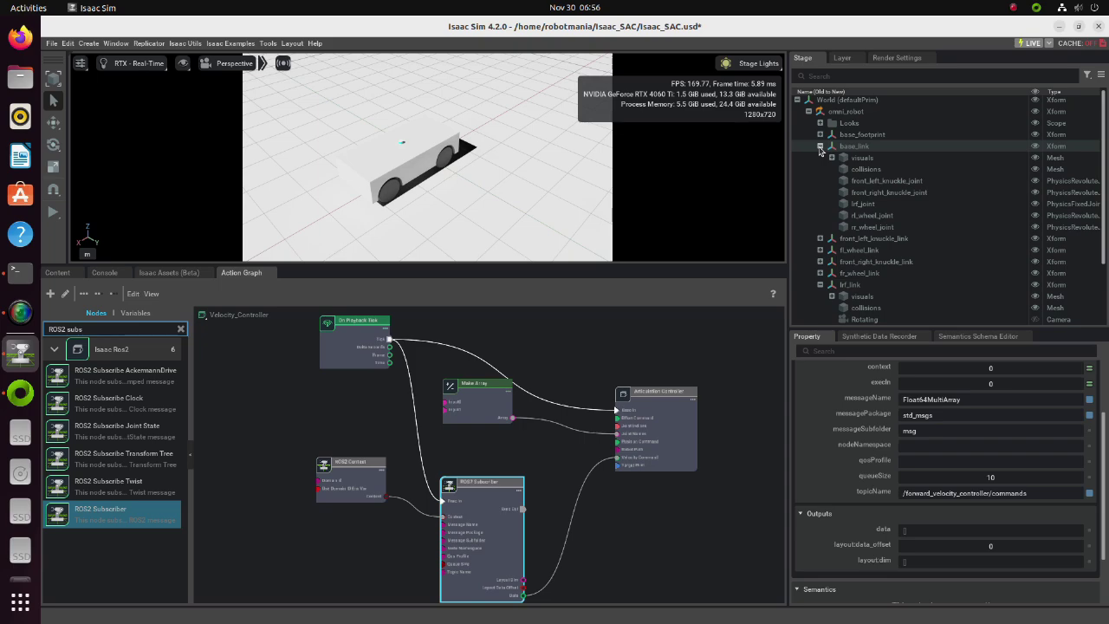
left_click(875, 182)
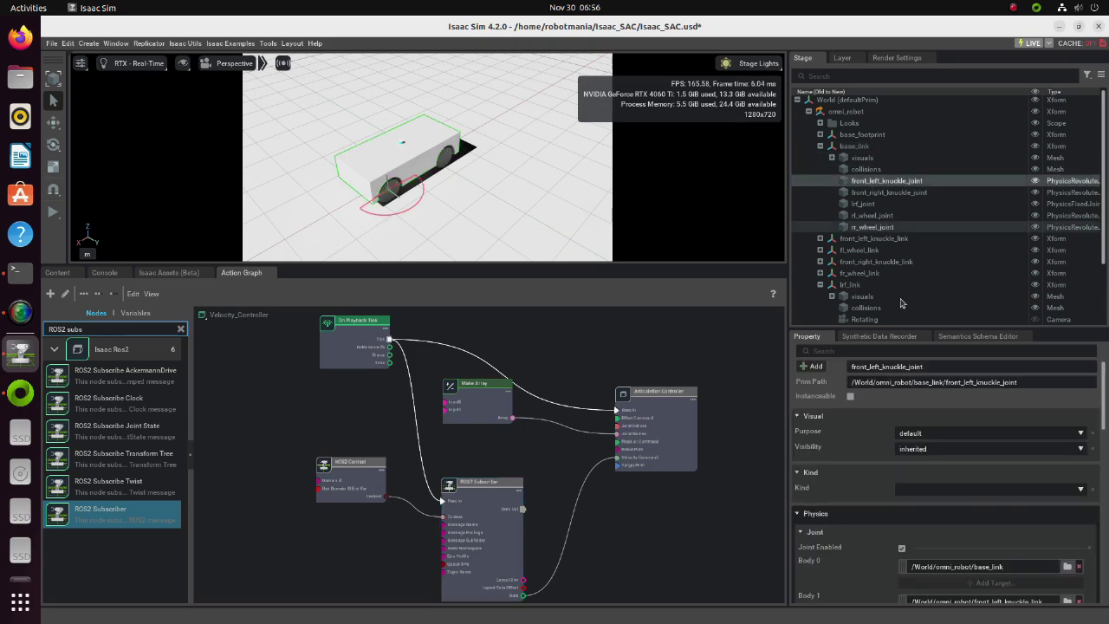
scroll(879, 457, "down", 10)
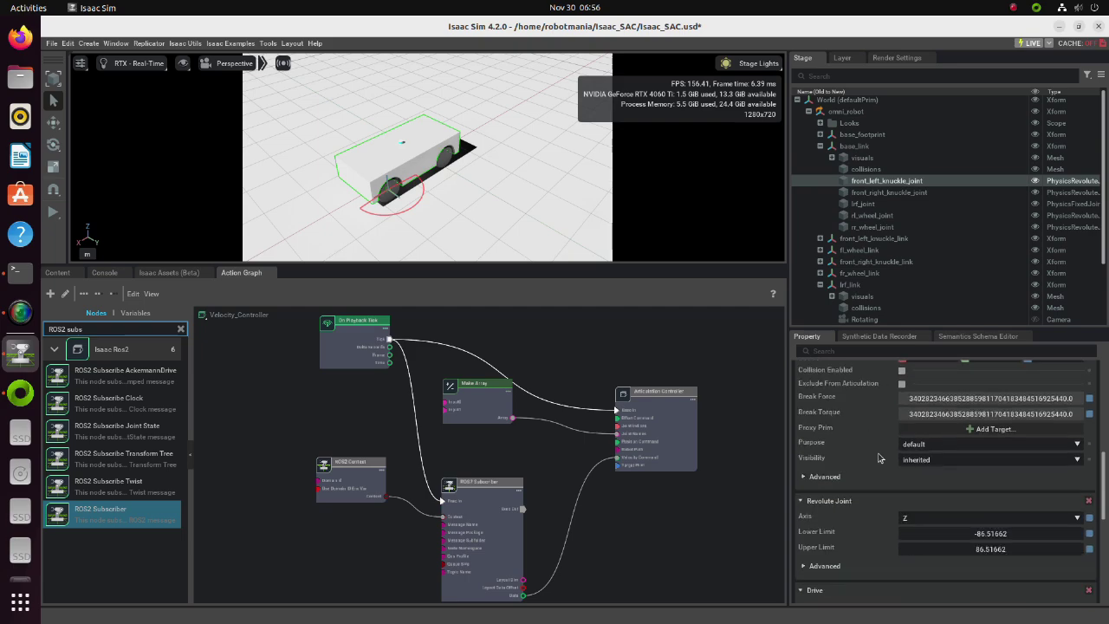
scroll(879, 458, "down", 1)
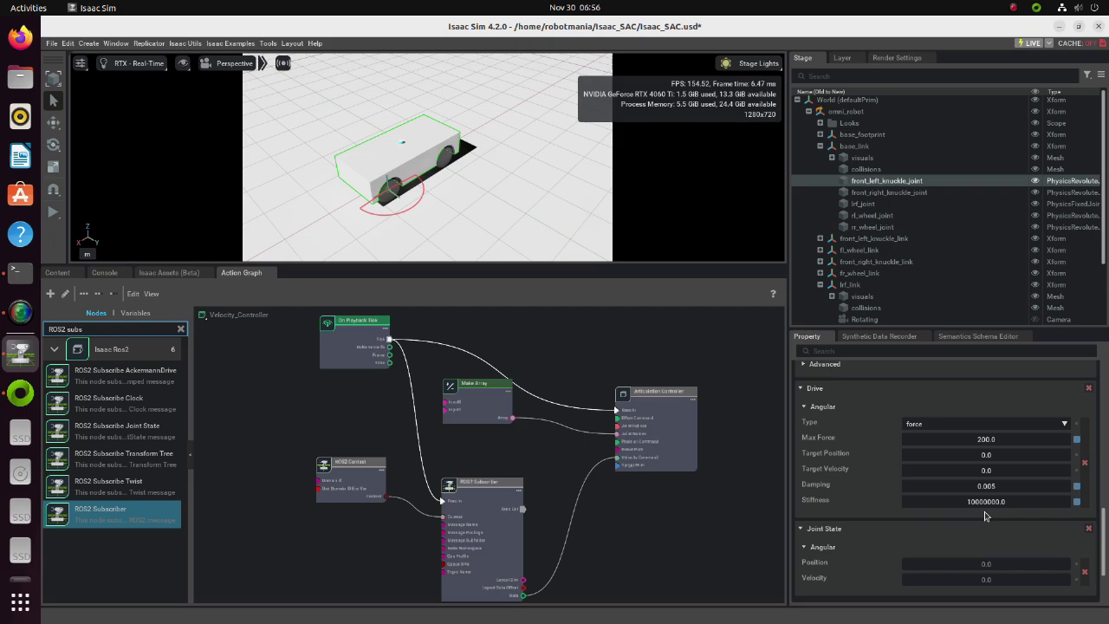
scroll(984, 516, "up", 3)
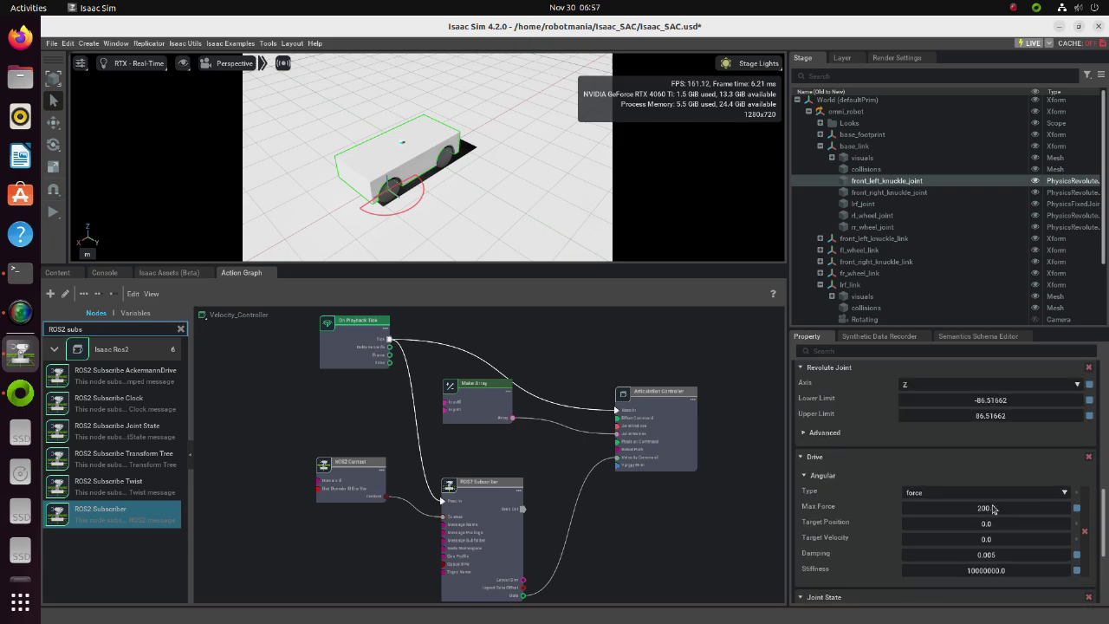
Set the angular drive of rl_wheel_joint to stiffness 0 and damping 1.
left_click(872, 217)
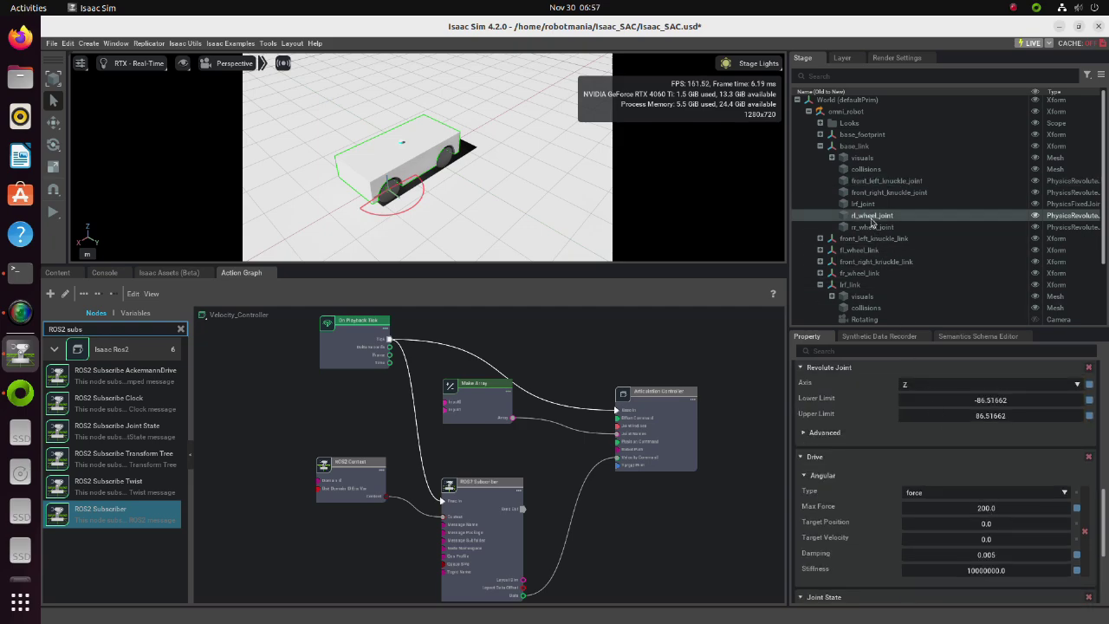
double_click(1008, 570)
type("0")
key("Return")
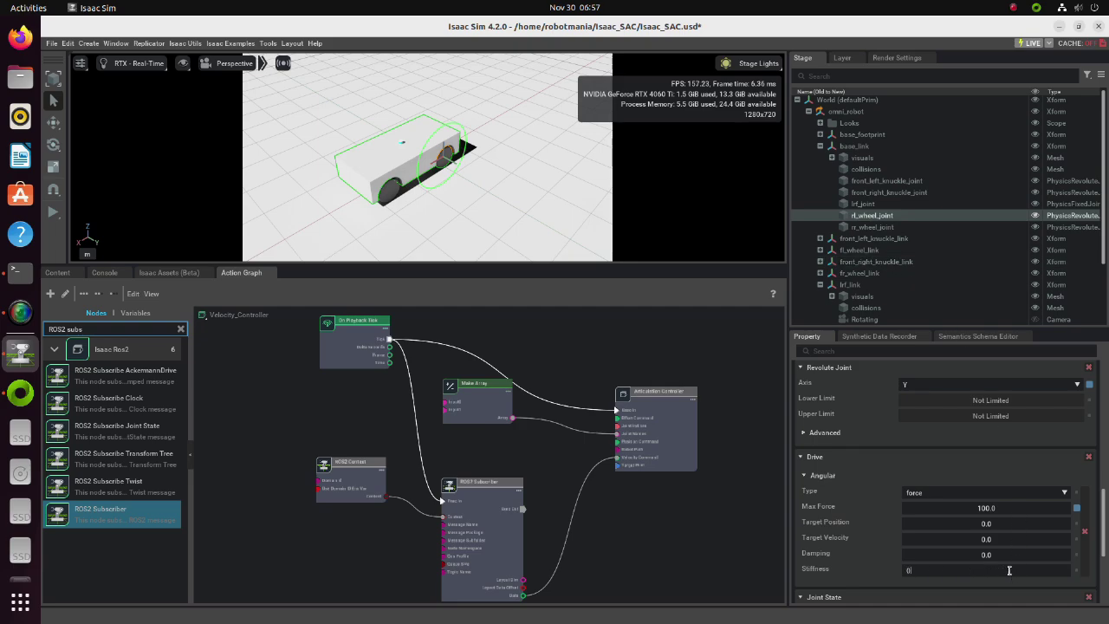
scroll(1009, 570, "down", 1)
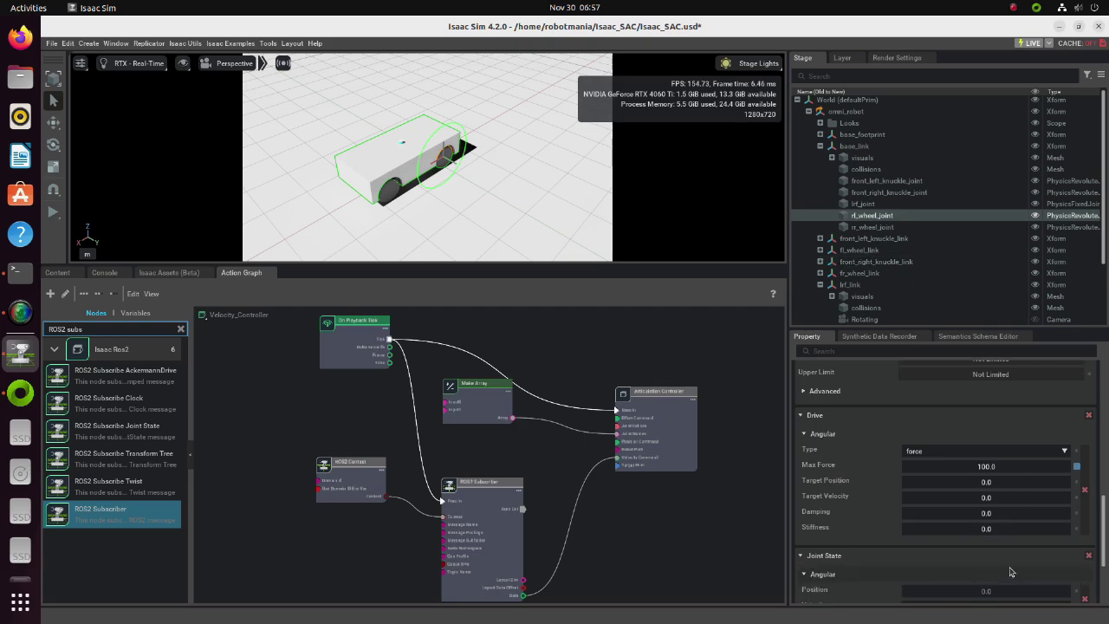
double_click(993, 513)
type("1")
key("Return")
Set the angular drive of rr_wheel_joint to stiffness 0 and damping 1.
left_click(873, 227)
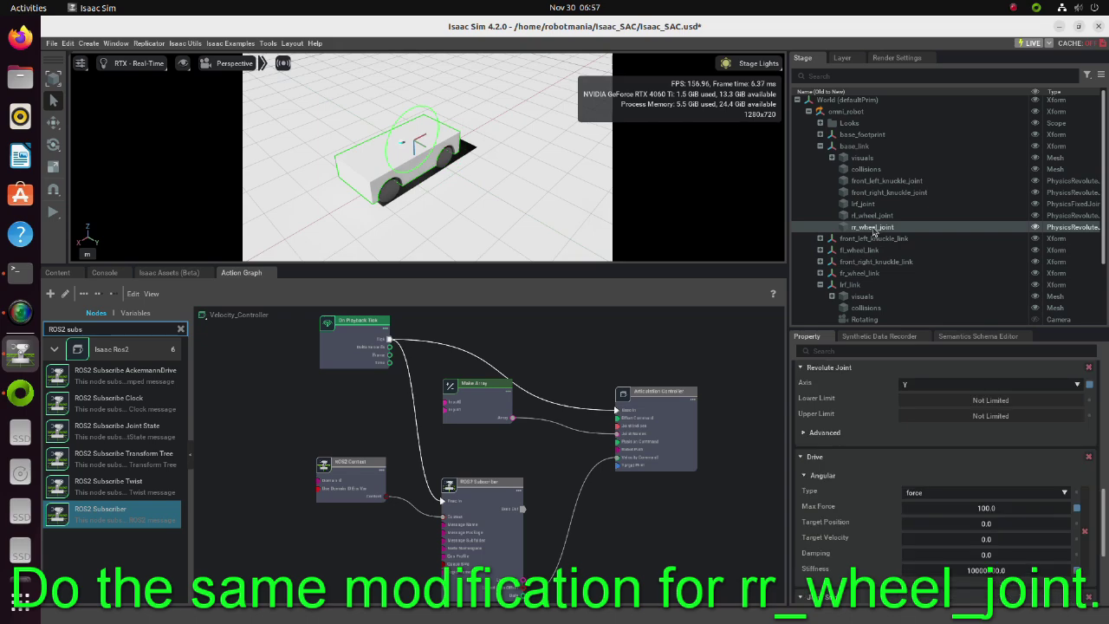
scroll(1003, 546, "down", 1)
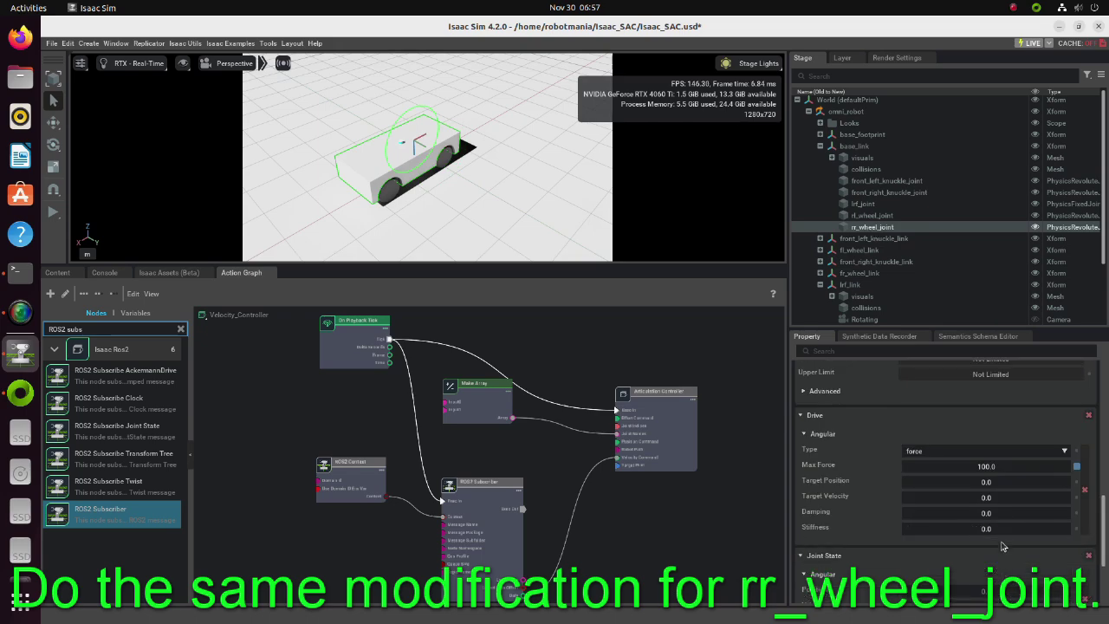
double_click(1000, 513)
type("1")
key("Return")
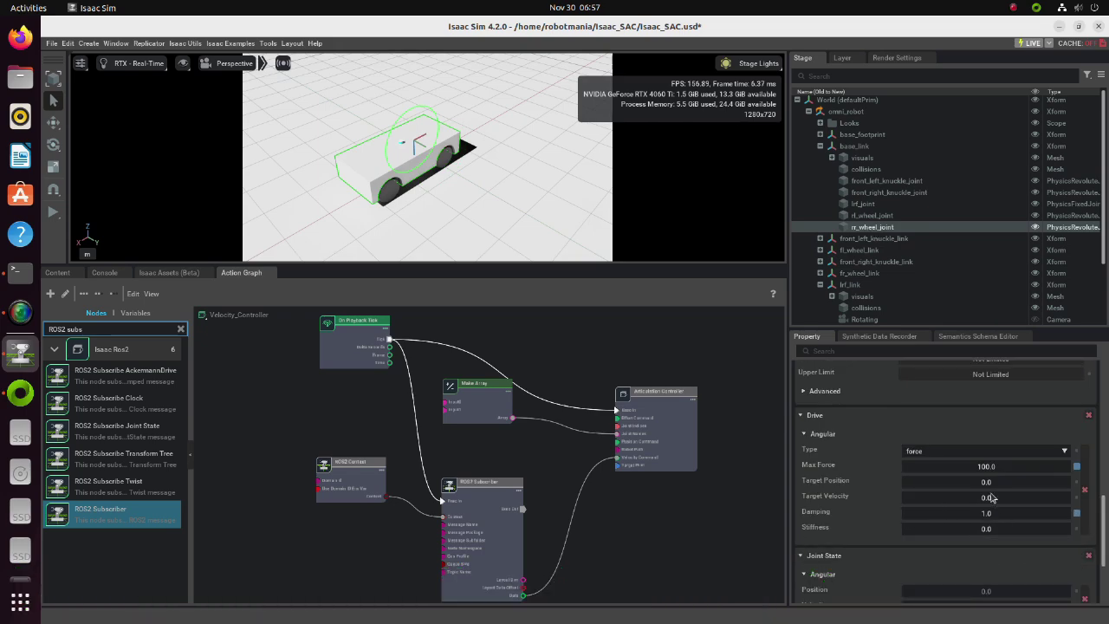
Remove the Drive component from fl_wheel_joint under front_left_knuckle_link.
left_click(821, 238)
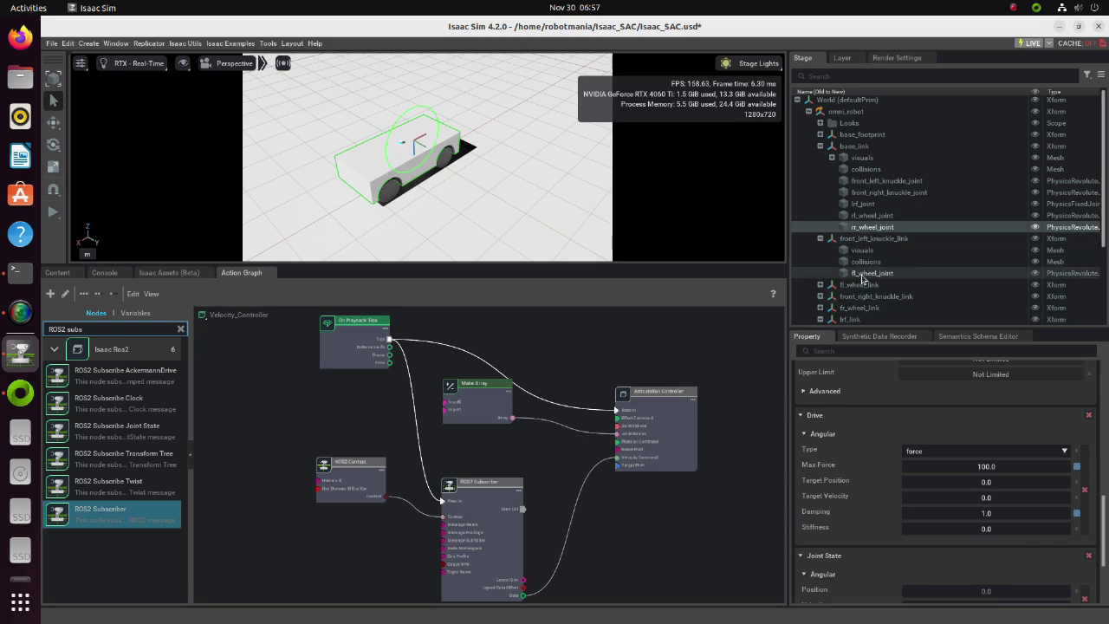
left_click(862, 273)
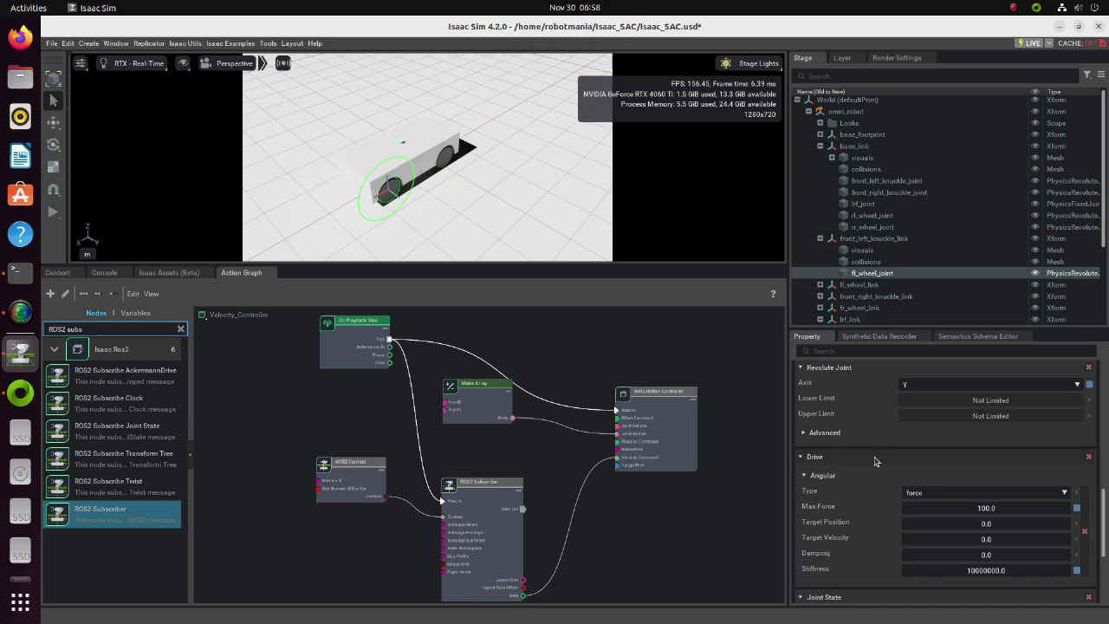
left_click(1089, 456)
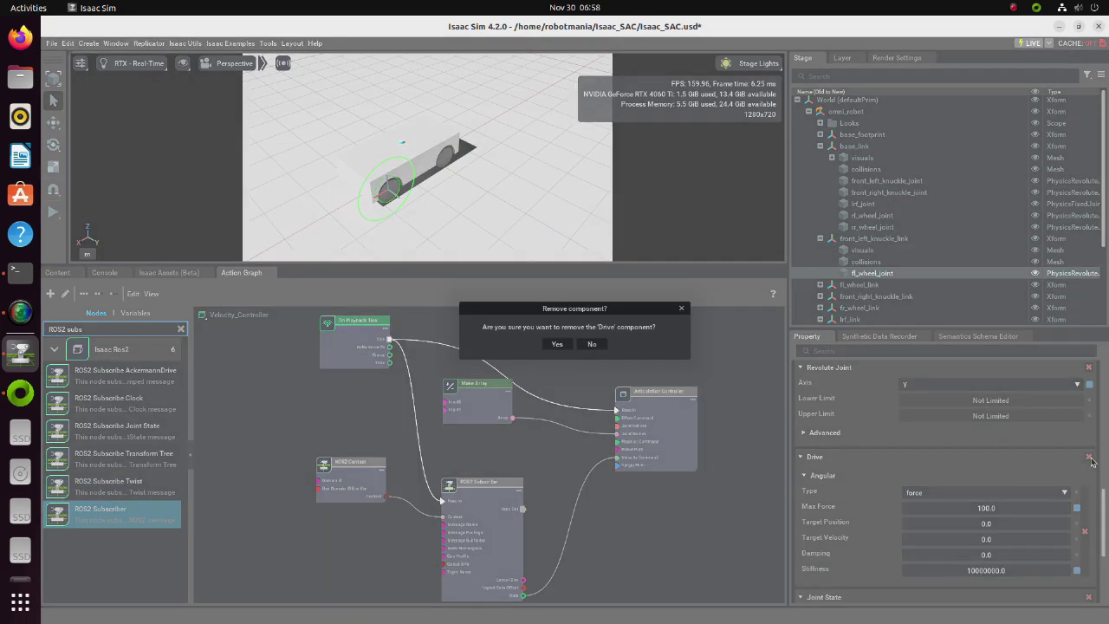
left_click(557, 345)
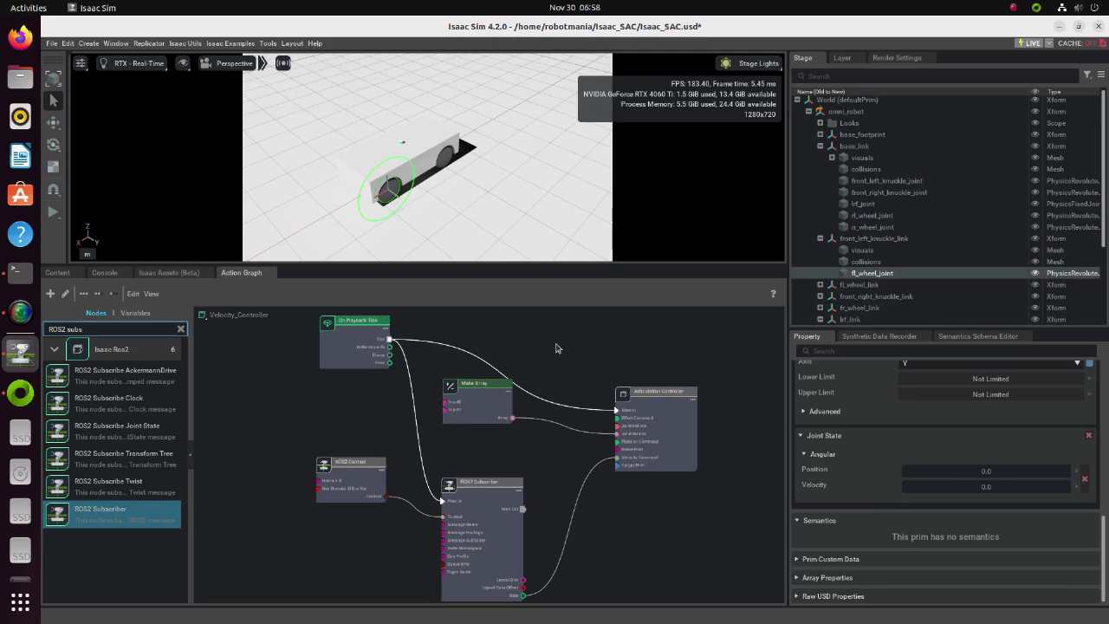
Remove the Drive component from fr_wheel_joint under front_right_knuckle_link.
left_click(820, 296)
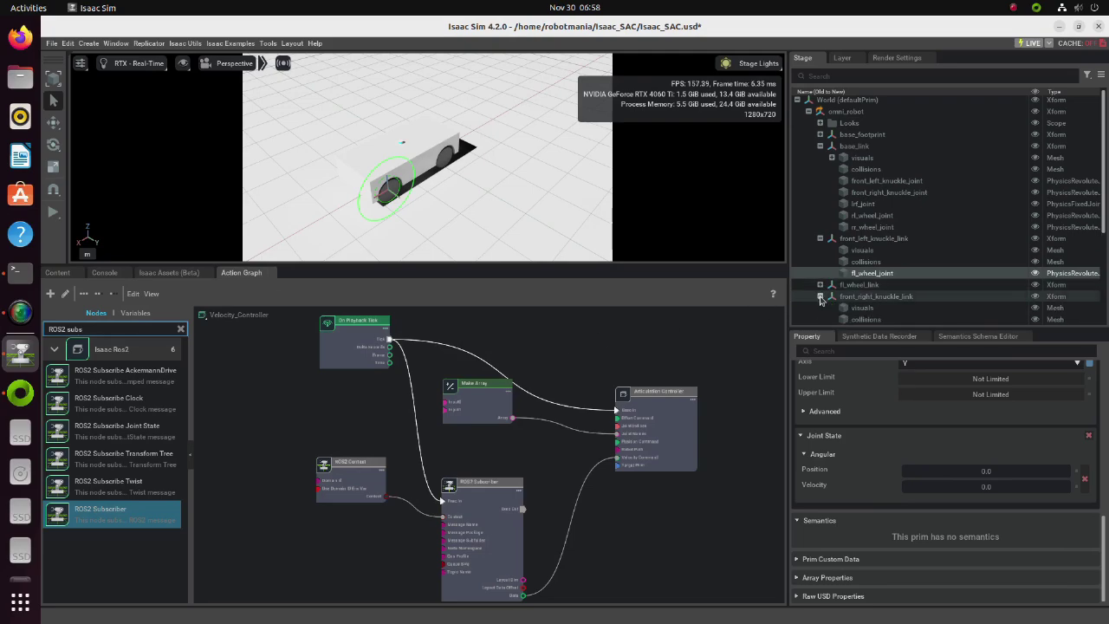
scroll(857, 294, "down", 2)
left_click(862, 291)
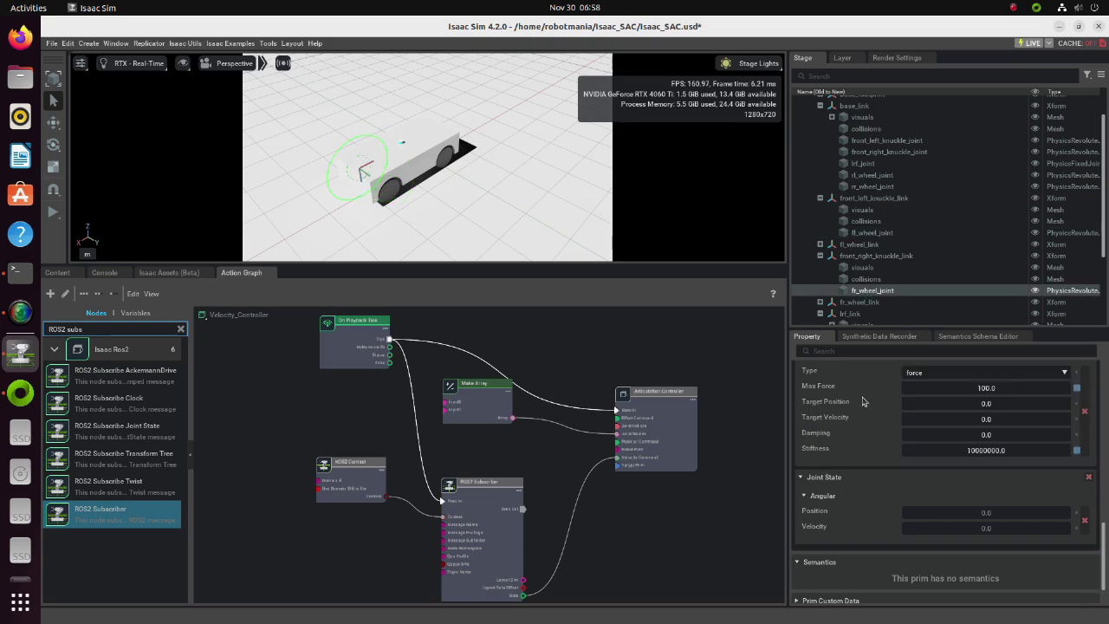
scroll(876, 417, "up", 2)
left_click(1089, 377)
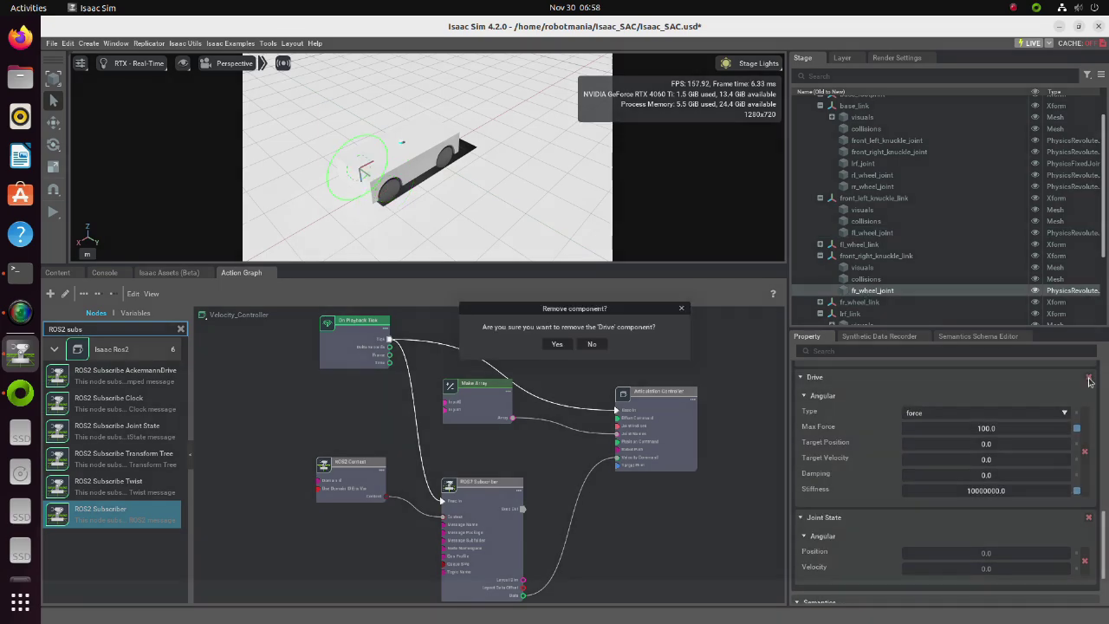
left_click(558, 345)
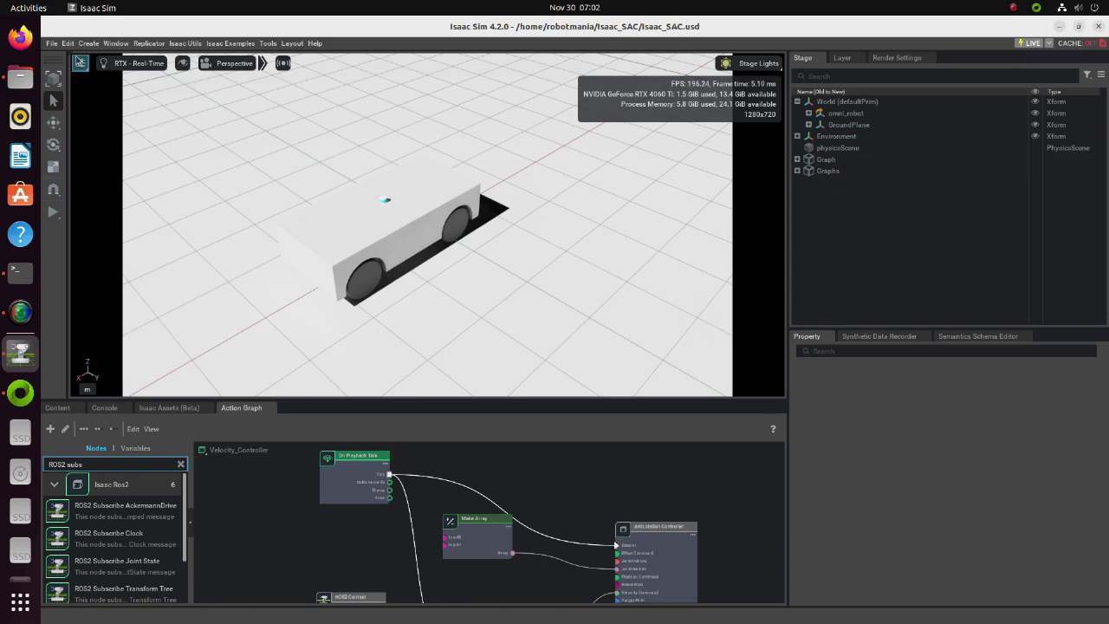
Import the Isaac_stage.stl model from the stl_files folder inside Isaac_SAC in the home directory.
left_click(51, 43)
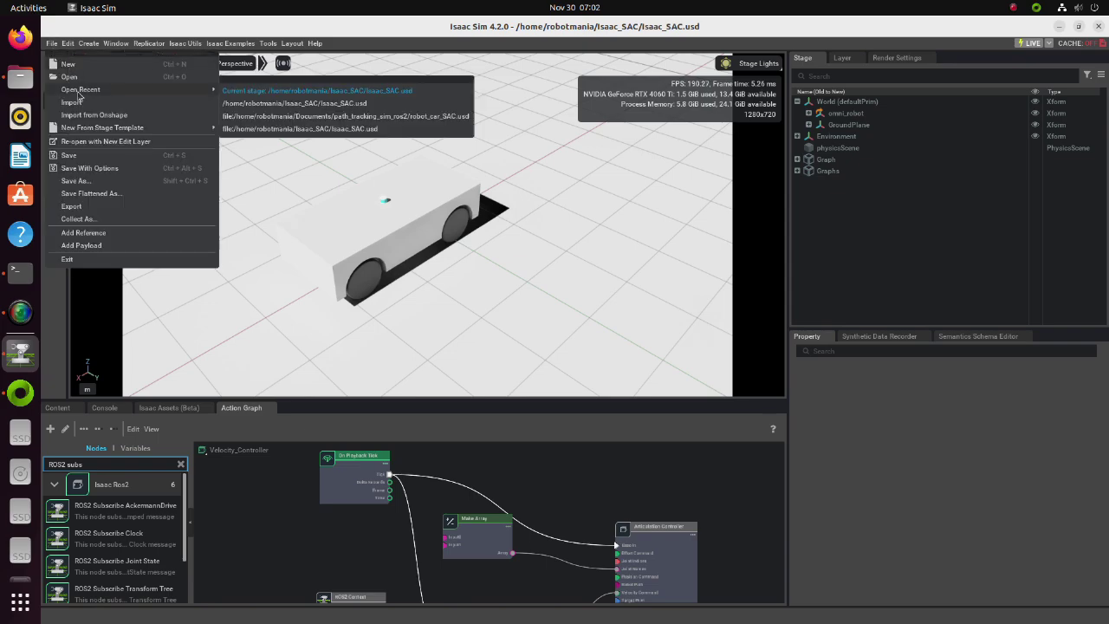
left_click(76, 102)
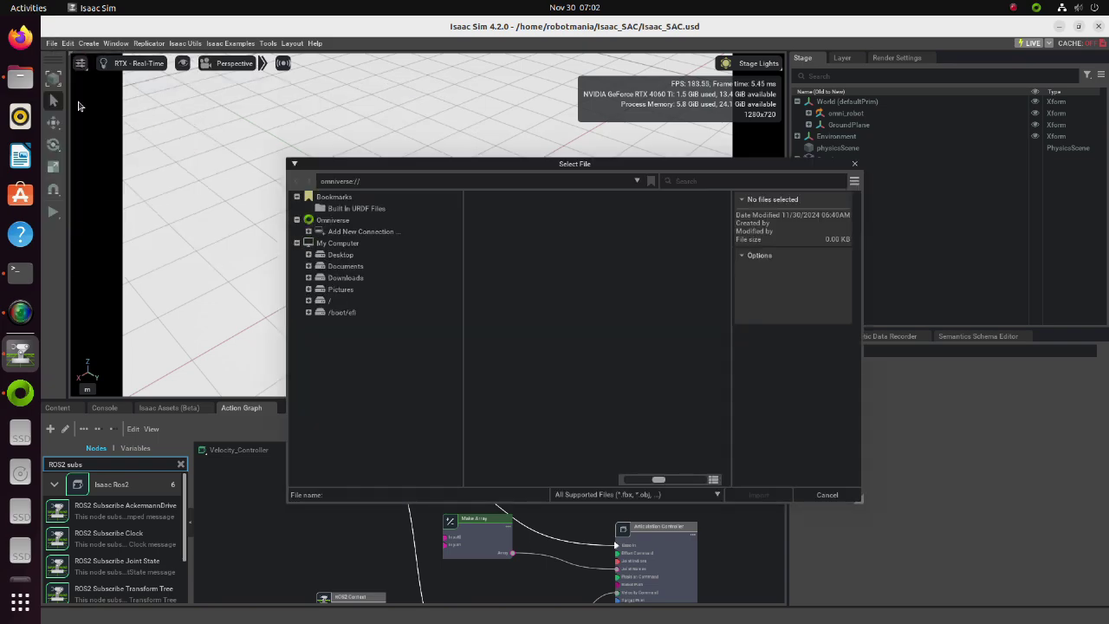
left_click(309, 301)
scroll(323, 316, "down", 2)
scroll(325, 318, "down", 1)
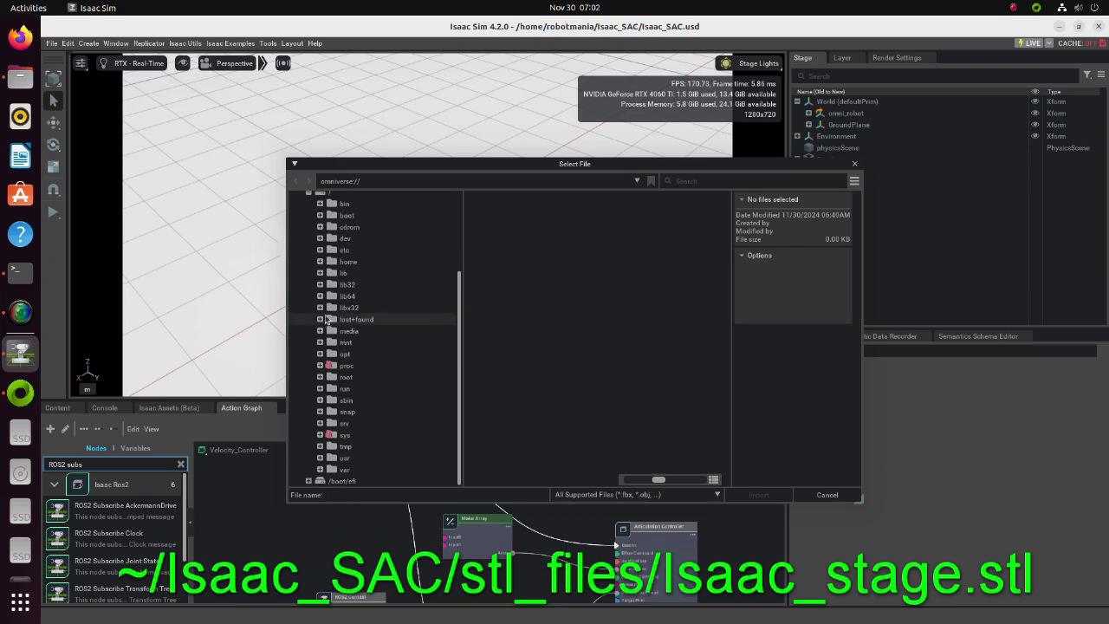
left_click(320, 263)
left_click(320, 263)
left_click(347, 275)
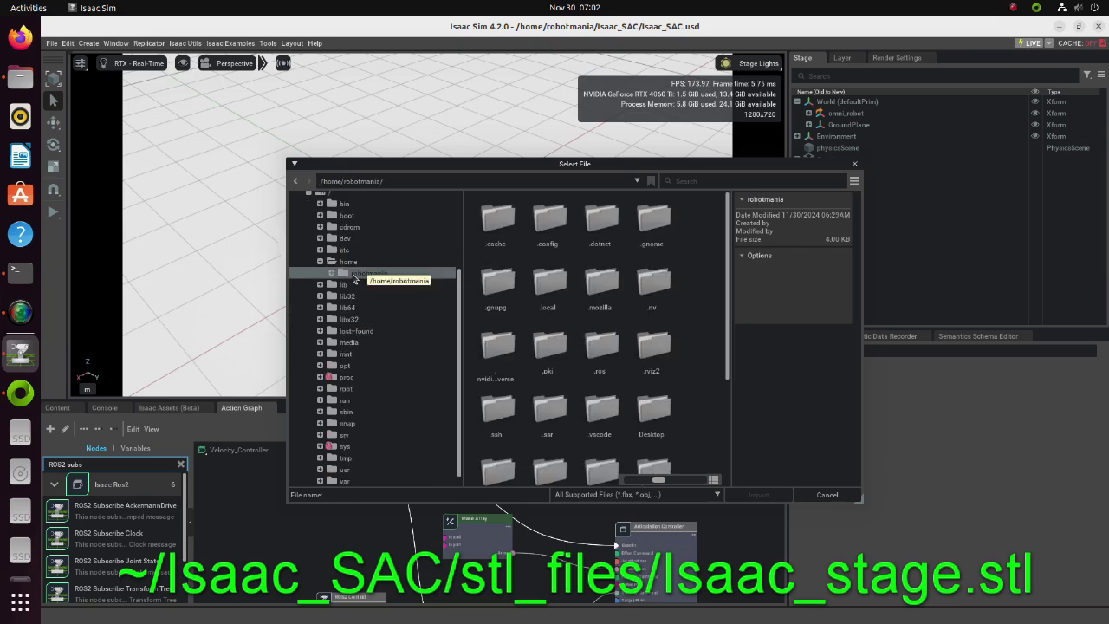
left_click(332, 273)
scroll(330, 293, "down", 4)
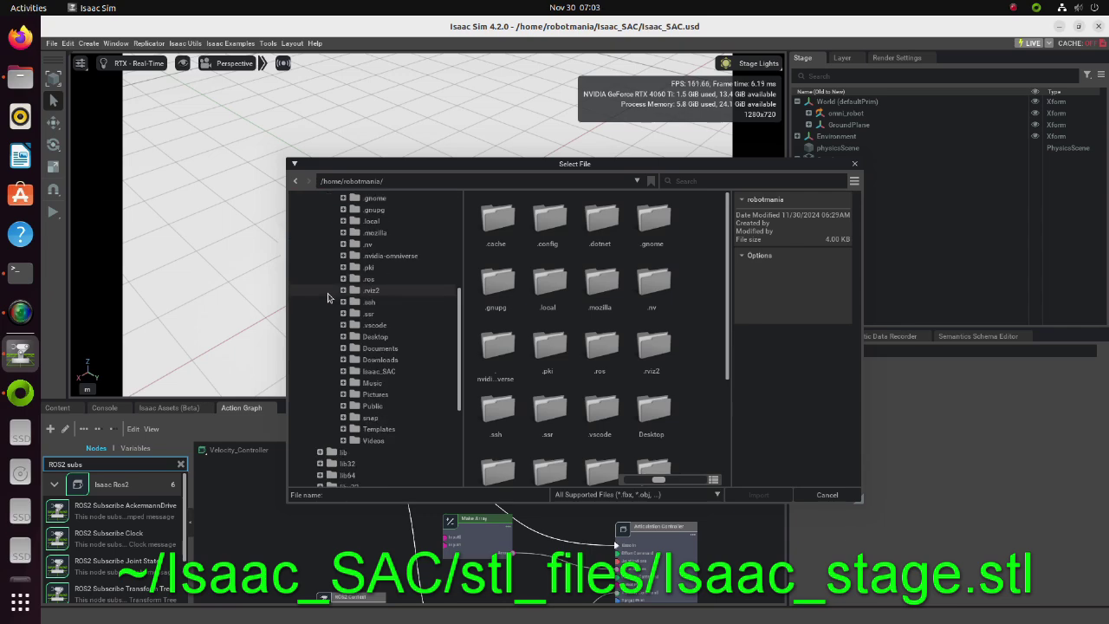
left_click(378, 371)
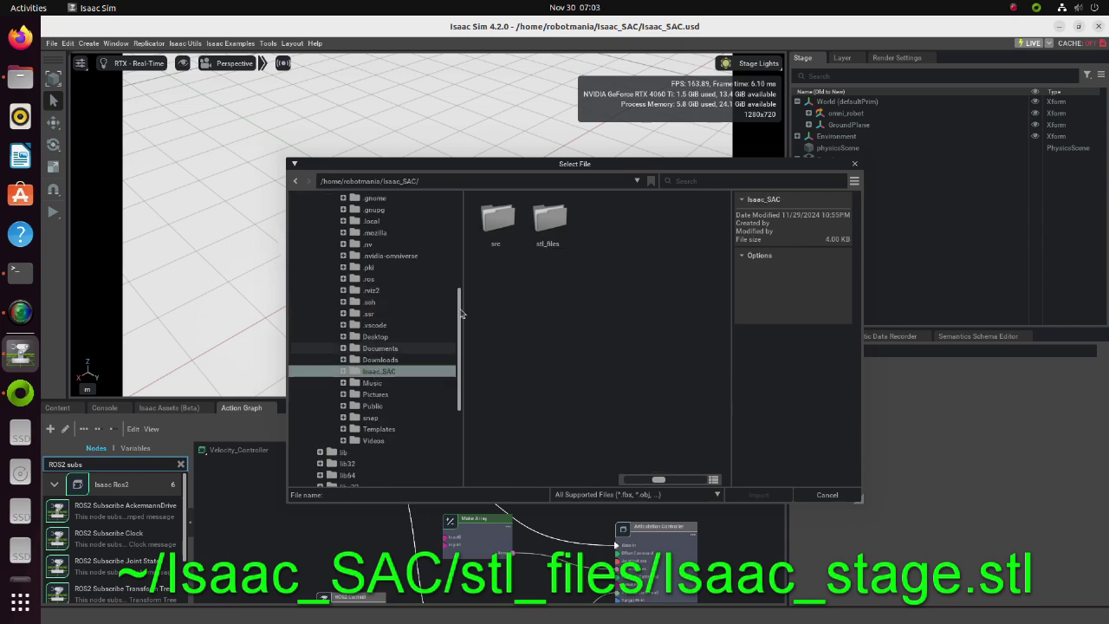
double_click(547, 224)
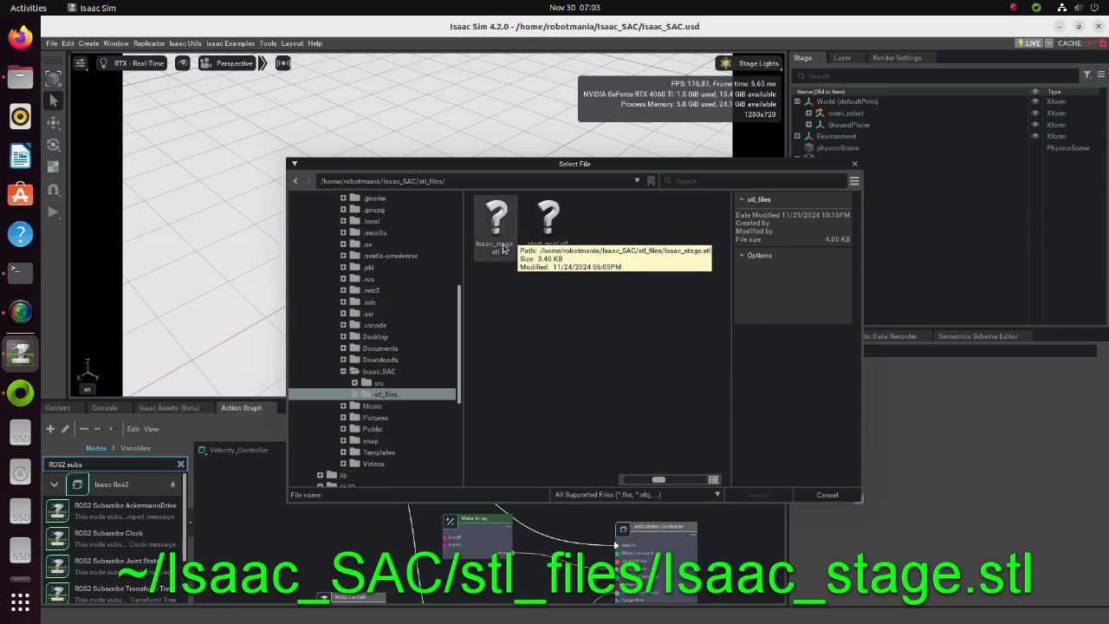
left_click(516, 260)
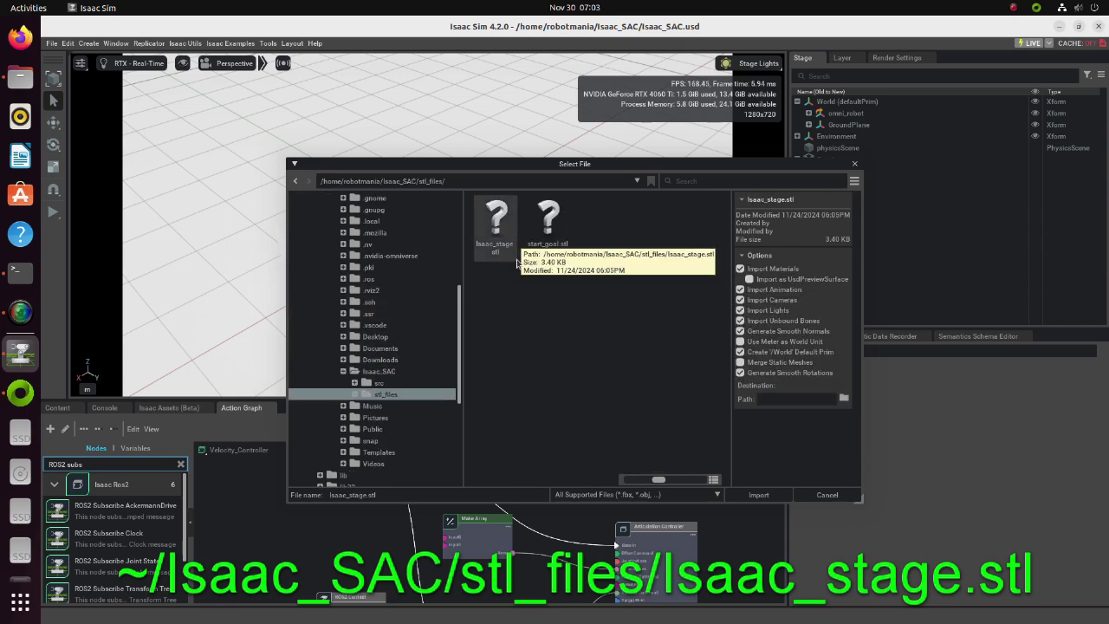
left_click(755, 494)
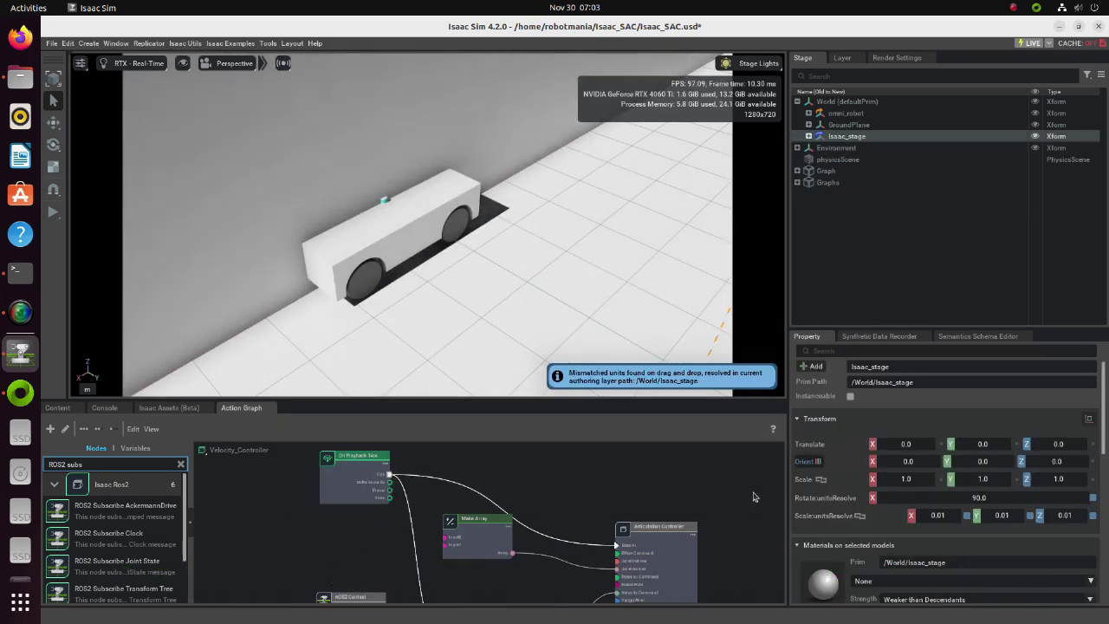
Set the X orientation of Isaac_stage to -90 degrees.
double_click(908, 461)
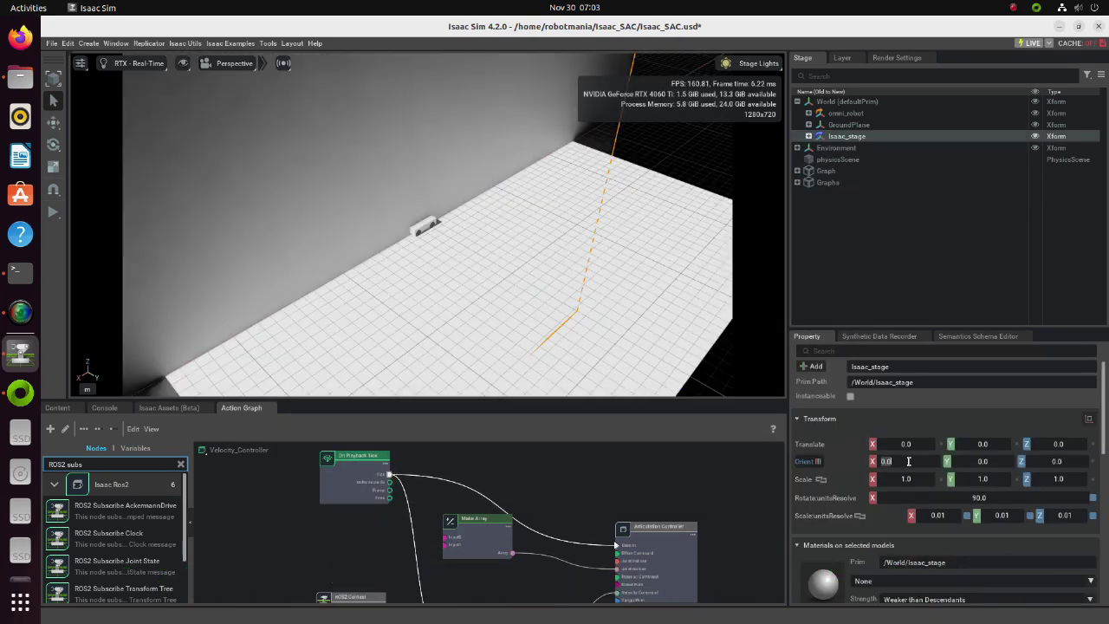
type("-90")
key("Return")
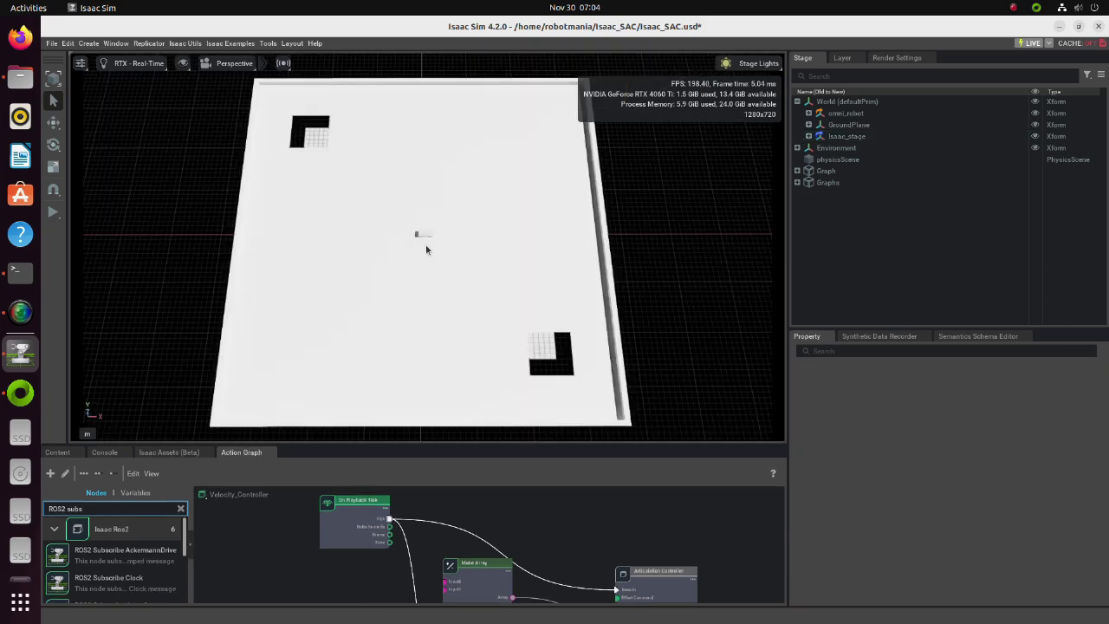
Change the albedo base color of the DefaultMaterial shader under Isaac_stage's Looks to black.
left_click(808, 136)
left_click(821, 147)
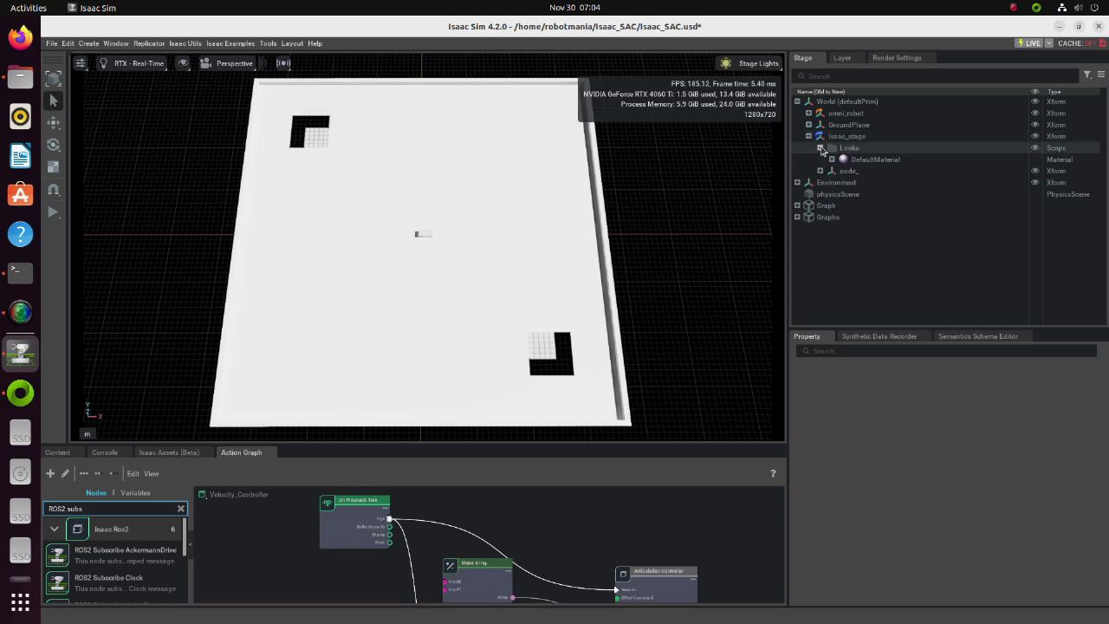
left_click(832, 159)
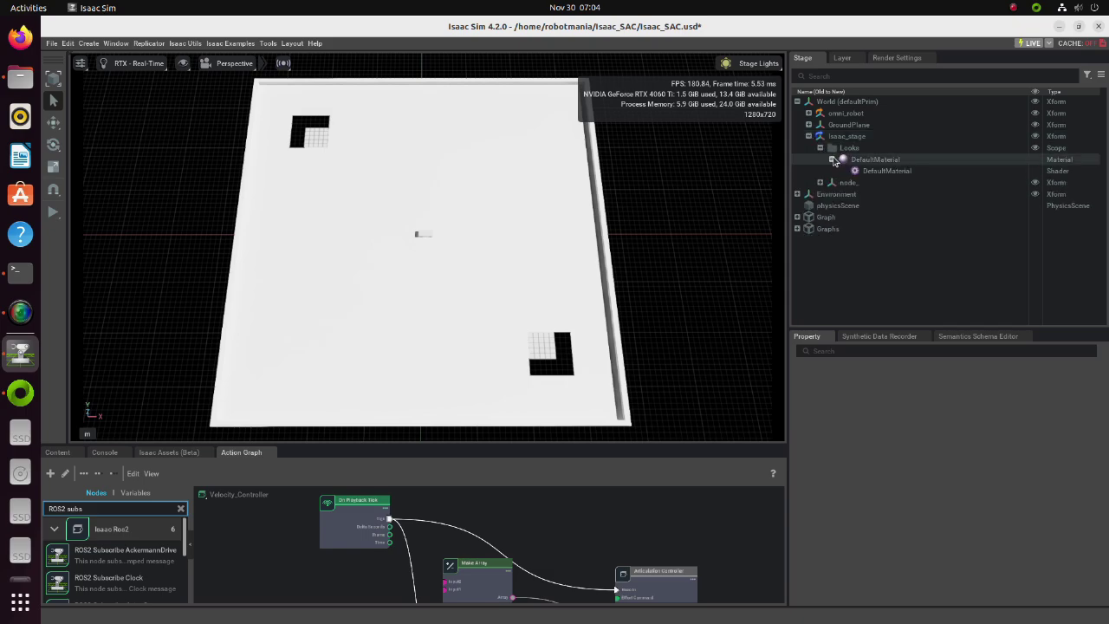
left_click(885, 171)
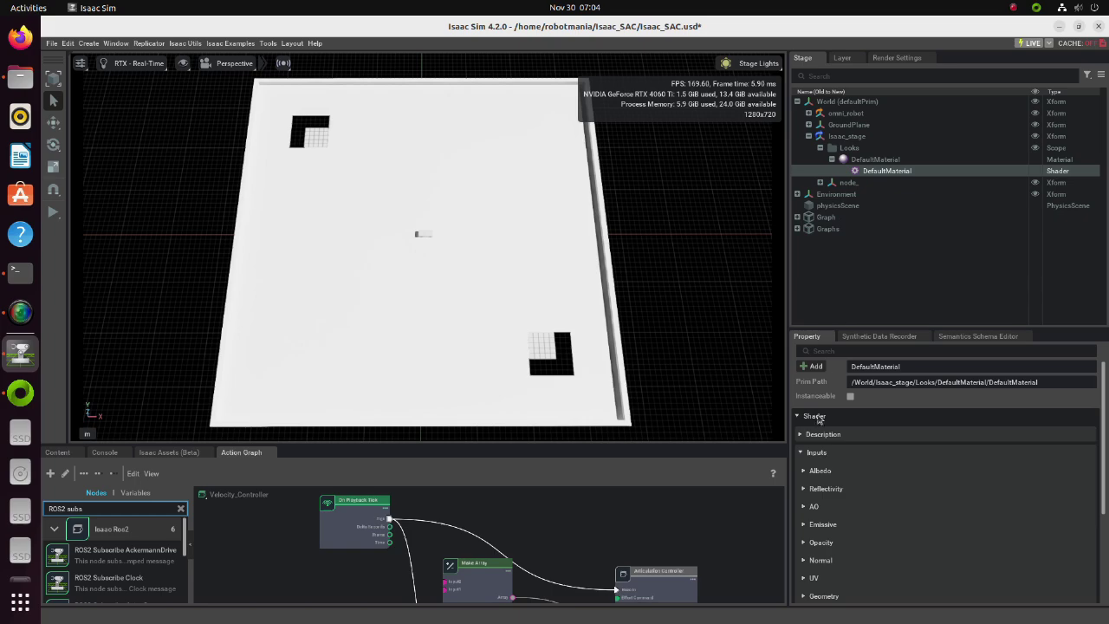
left_click(804, 471)
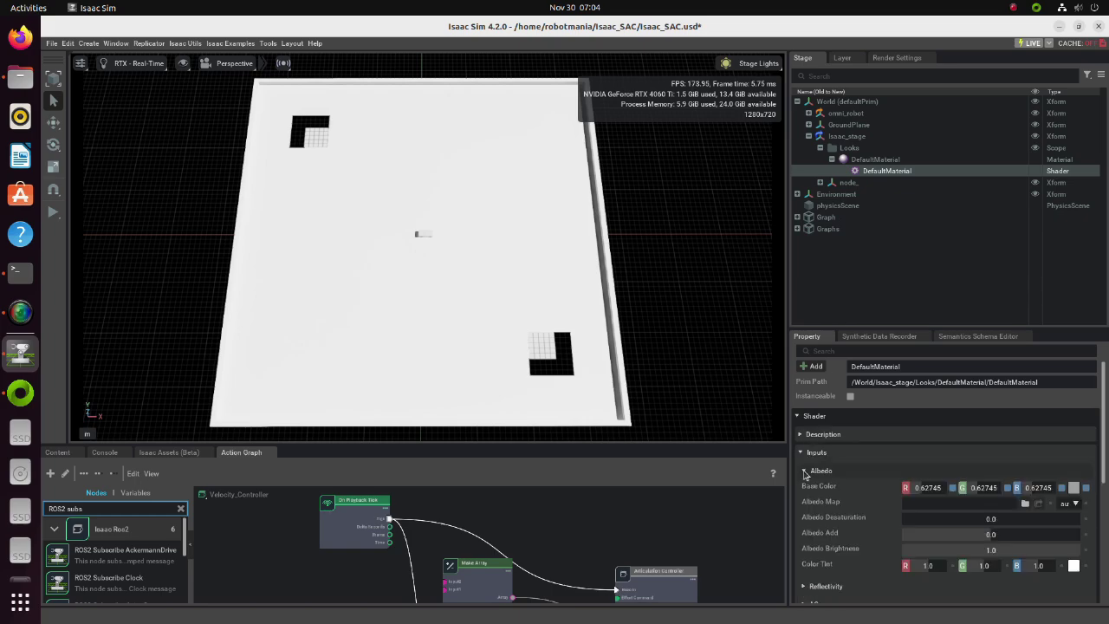
left_click(1073, 489)
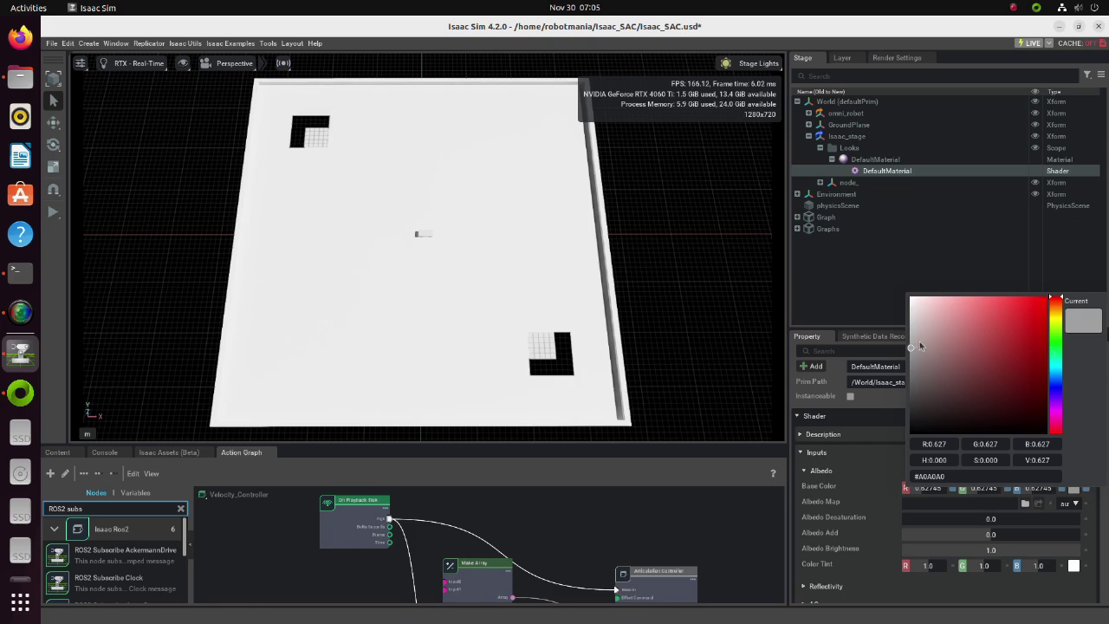
left_click_drag(911, 348, 912, 433)
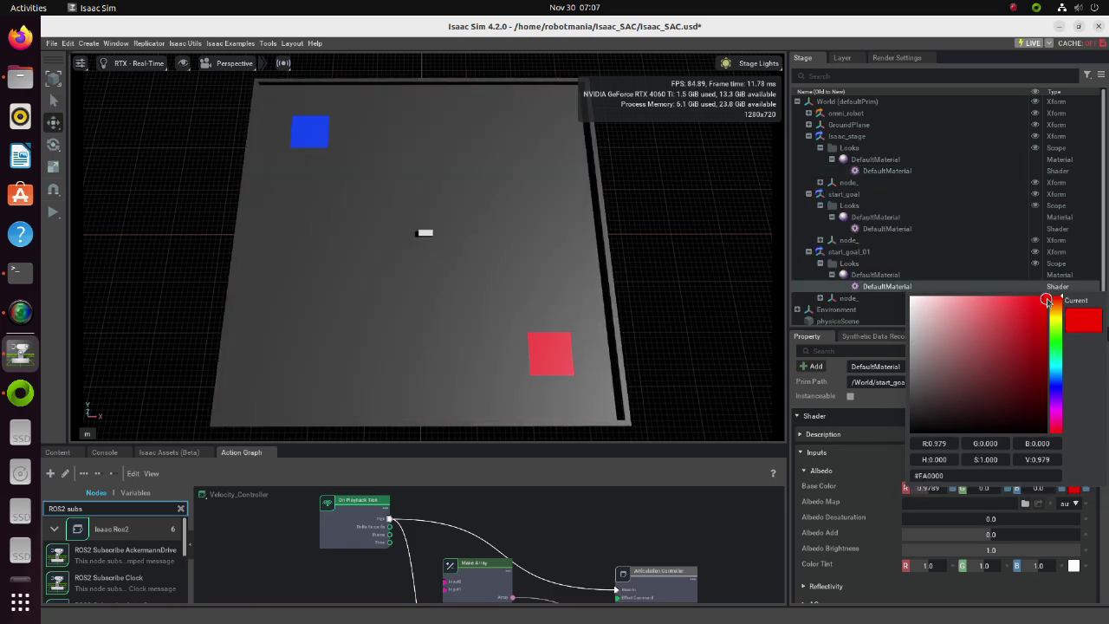
Set the base color of the DefaultMaterial shader under start_goal_01 to bright red.
left_click(1047, 298)
Move omni_robot onto the blue square, set its translation to X -24 and Y 24, and frame it in the viewport.
left_click(426, 234)
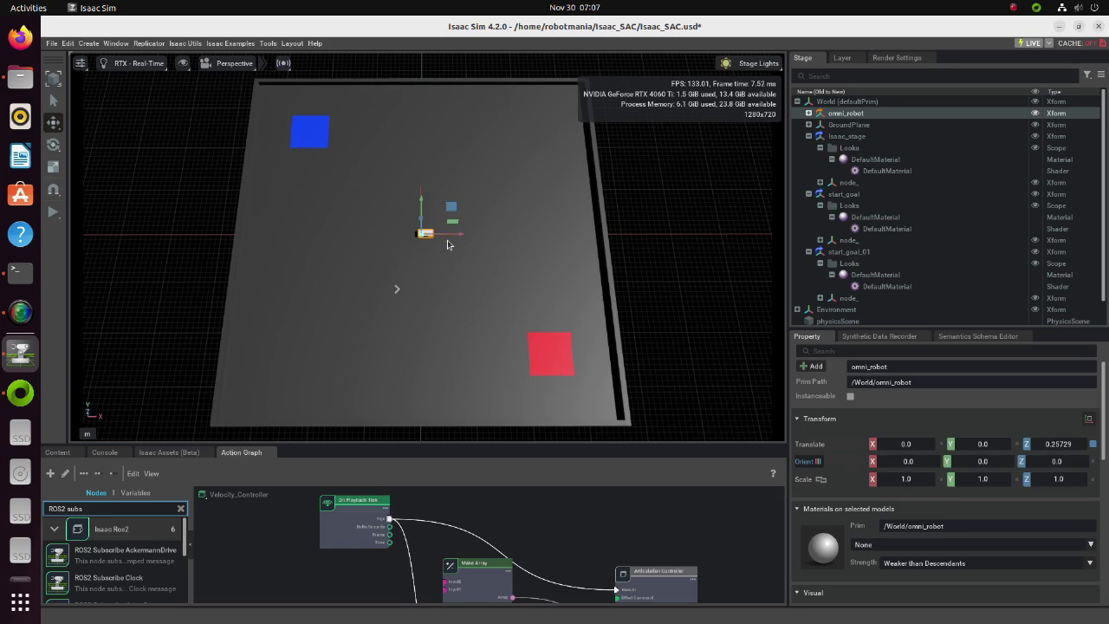
left_click_drag(448, 238, 313, 107)
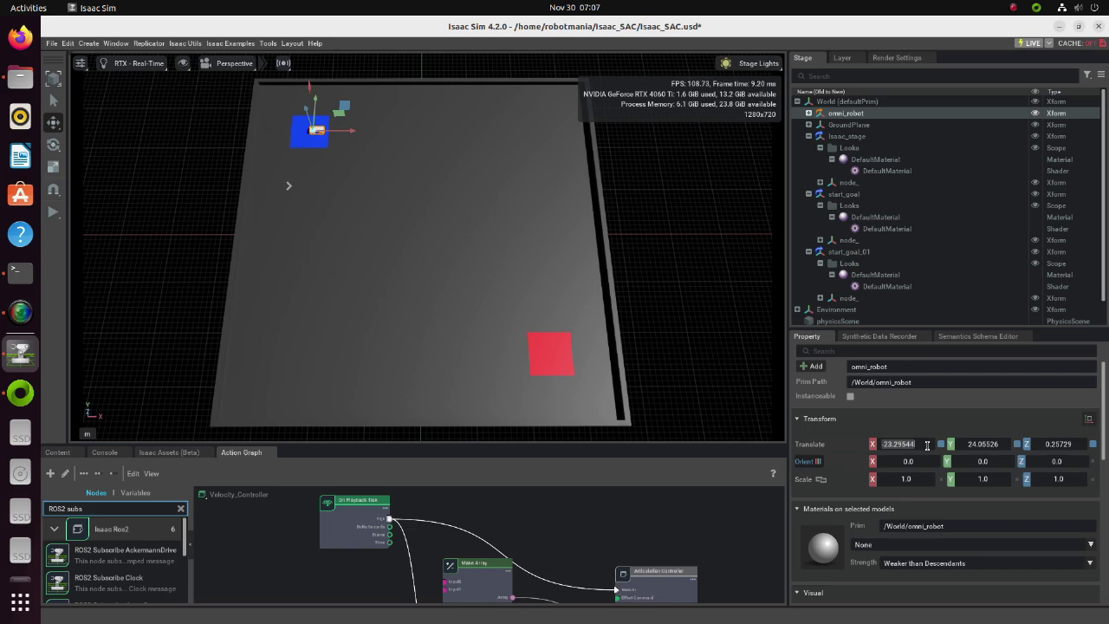
type("-24")
key("Return")
double_click(983, 444)
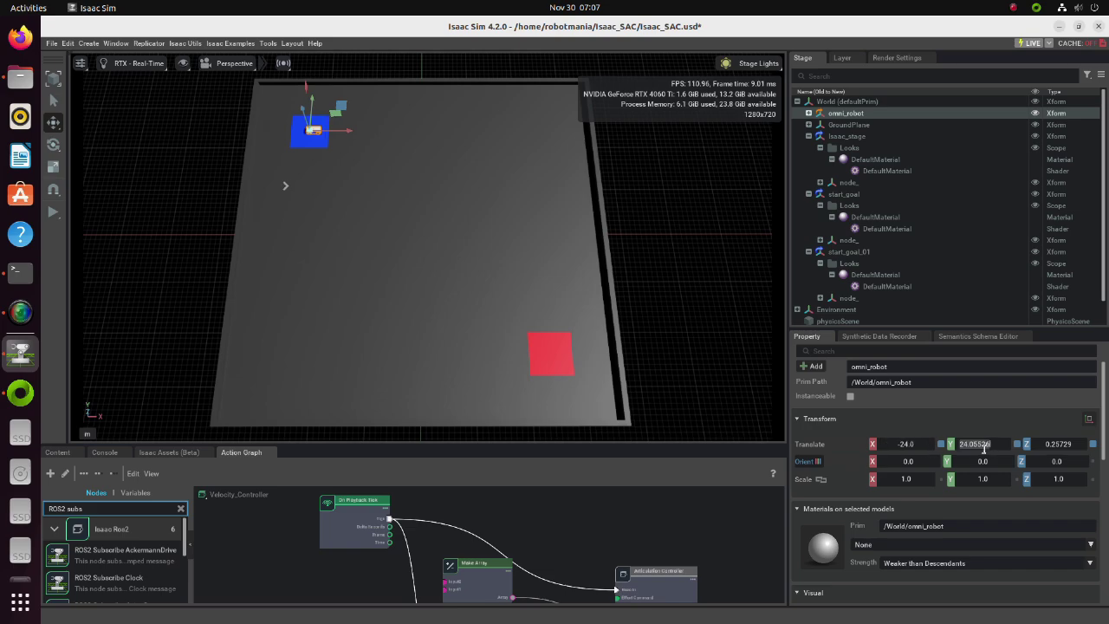
type("24")
key("Return")
key("f")
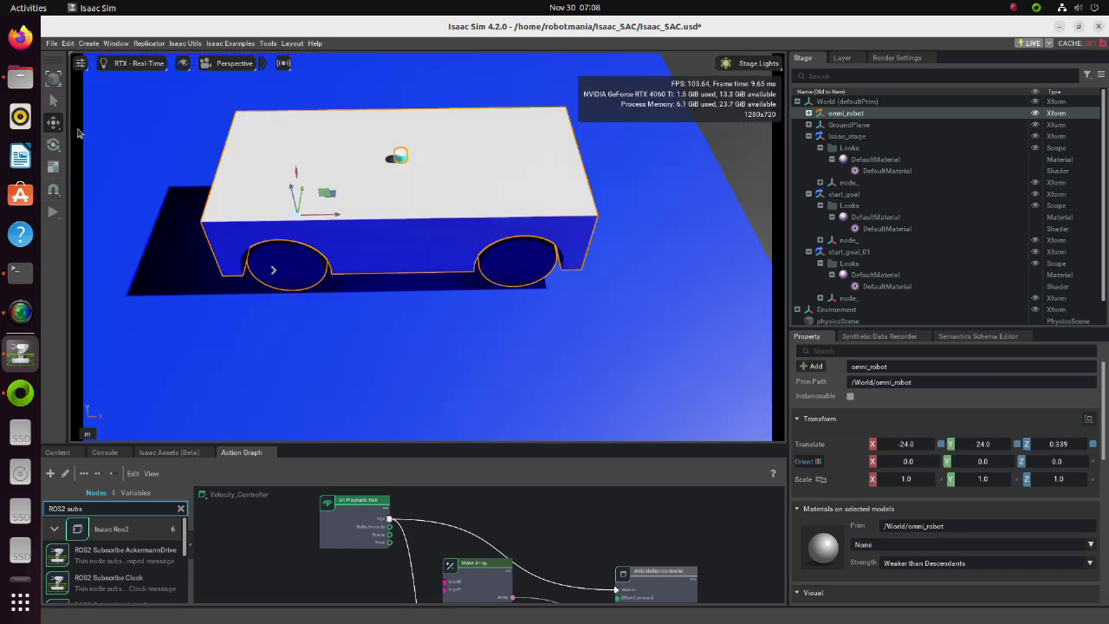
Switch to the selection tool, run the simulation to watch the robot on the blue square, and stop it.
left_click(53, 105)
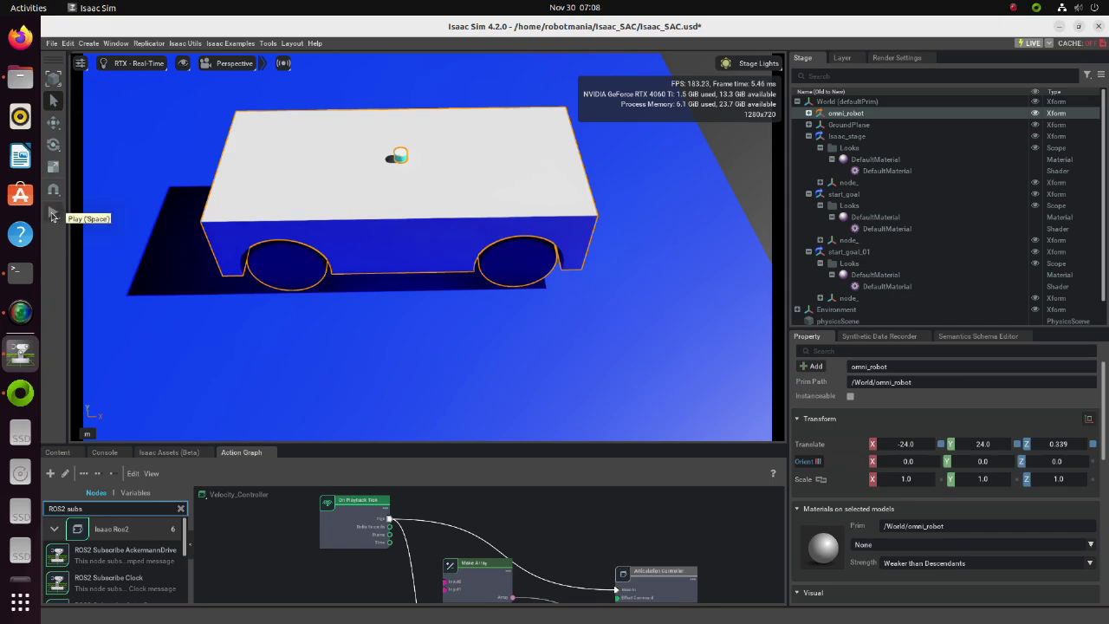
left_click(53, 213)
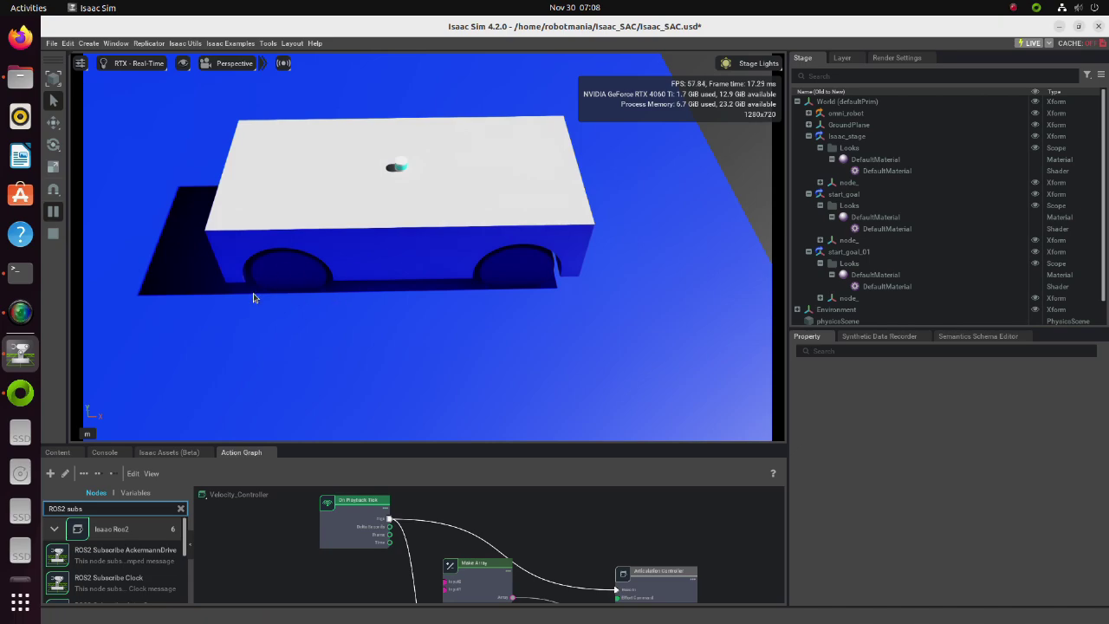
left_click(53, 233)
Add the physics Colliders Preset to node_ under Isaac_stage.
right_click(839, 184)
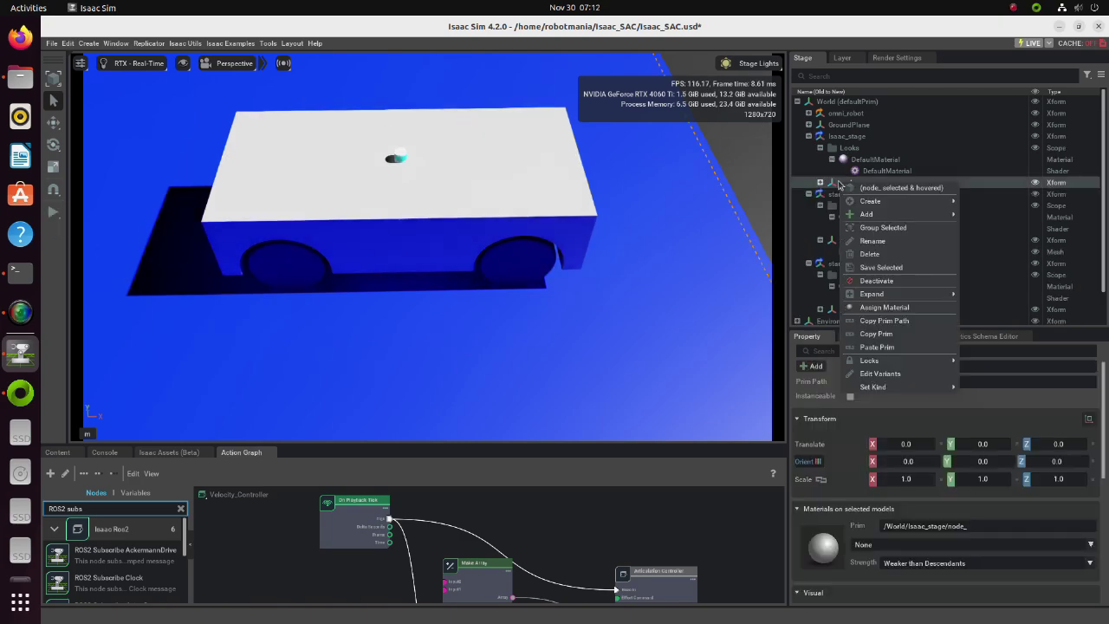
mouse_move(870, 214)
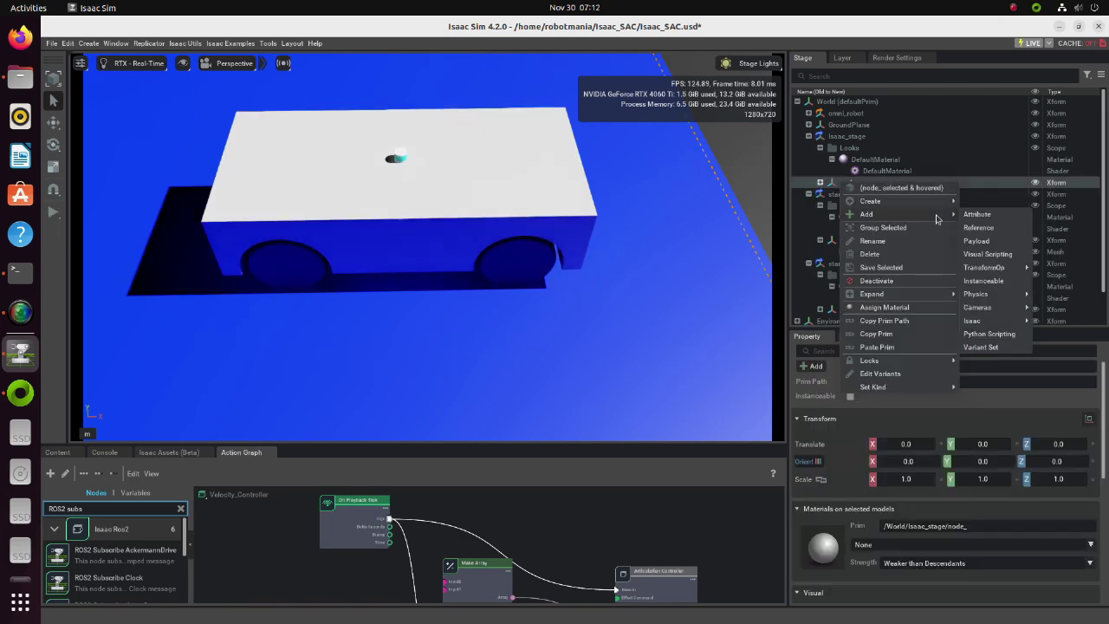
mouse_move(986, 297)
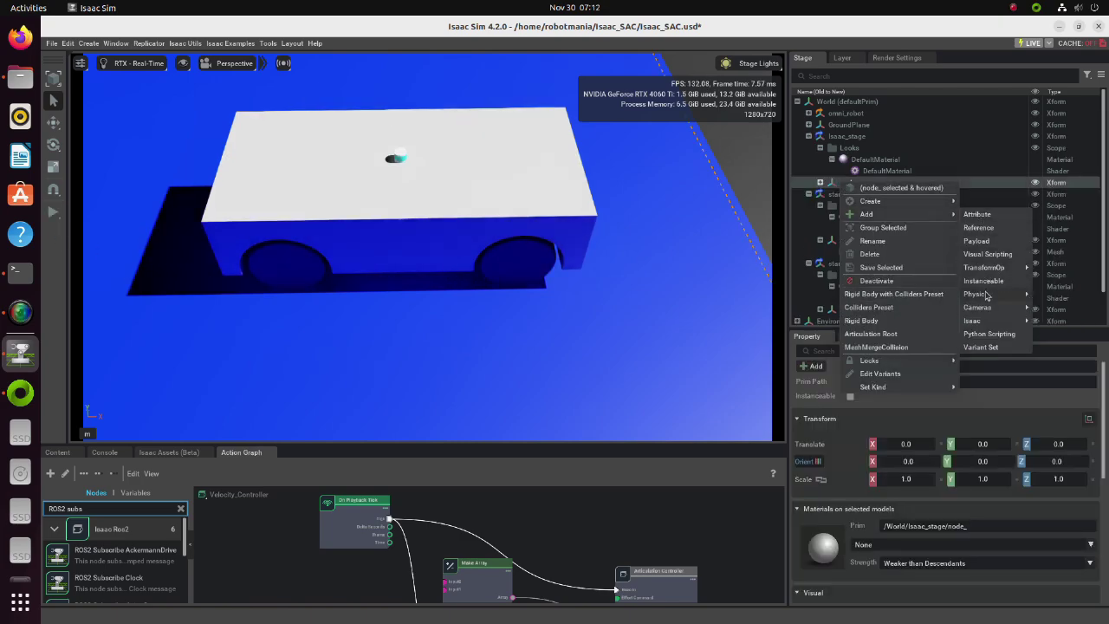
left_click(876, 310)
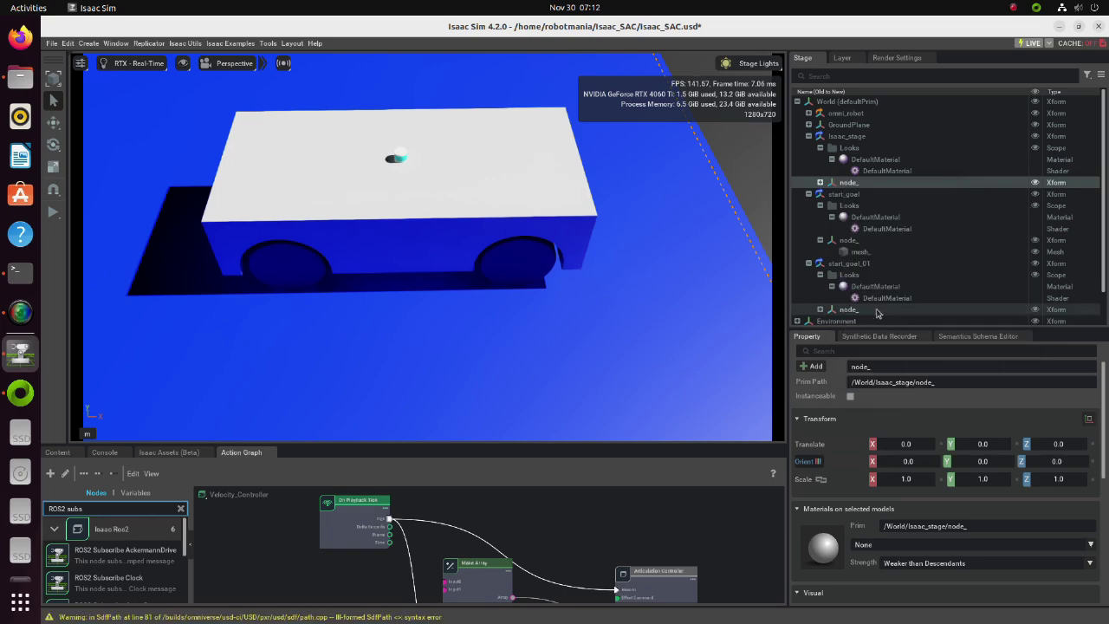
Inspect the collider settings of the mesh inside Isaac_stage's node_ and start the simulation to test them.
left_click(819, 182)
left_click(849, 195)
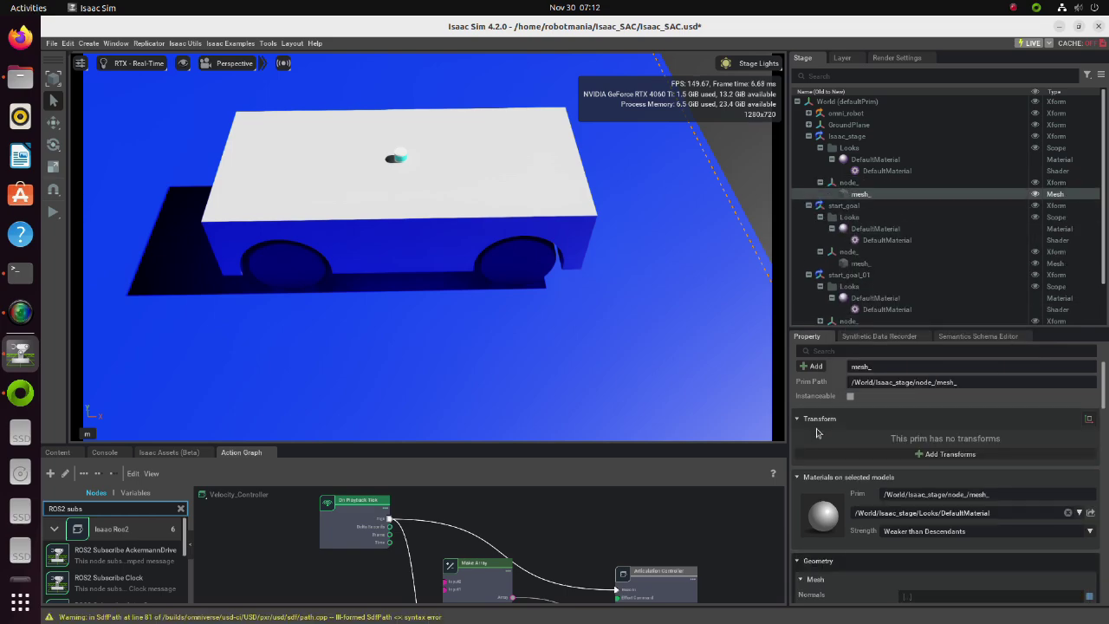
scroll(824, 449, "down", 10)
scroll(825, 449, "down", 15)
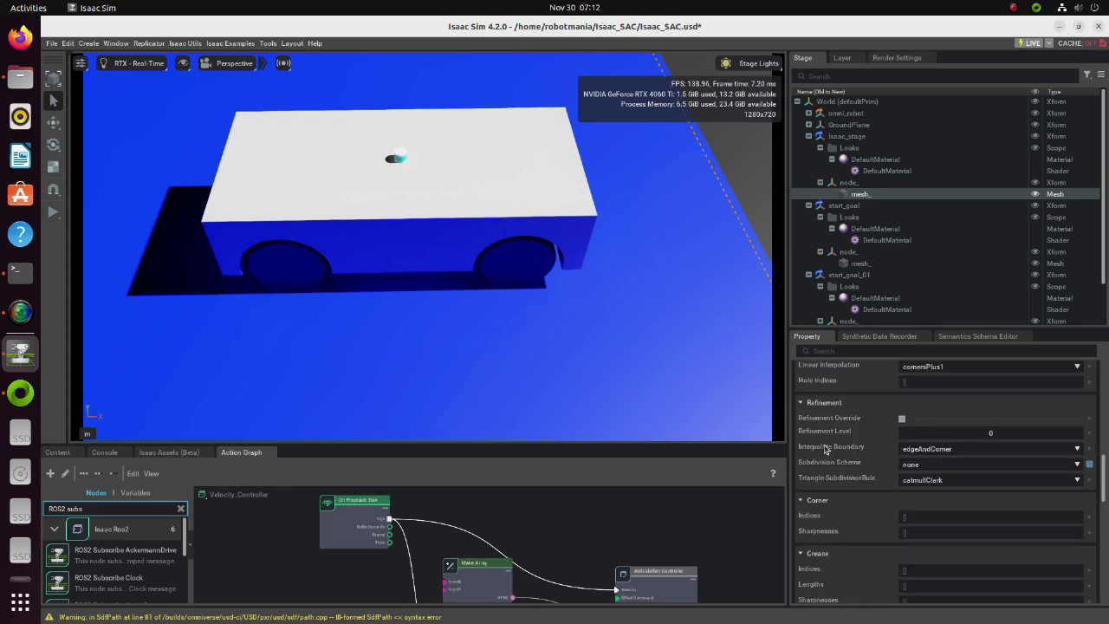
scroll(825, 448, "down", 2)
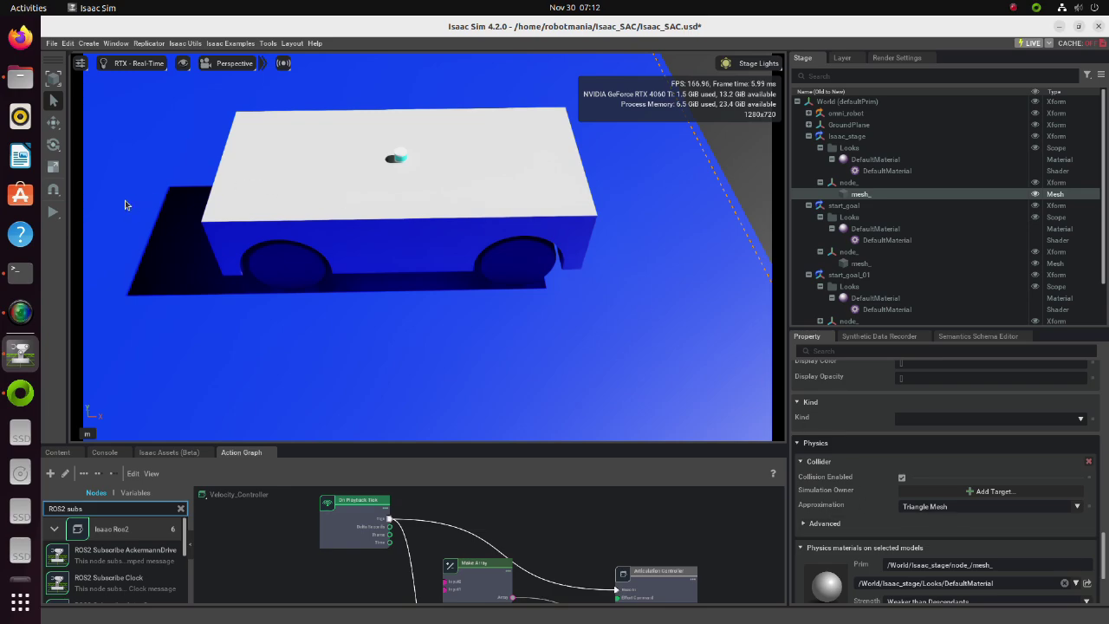
left_click(53, 214)
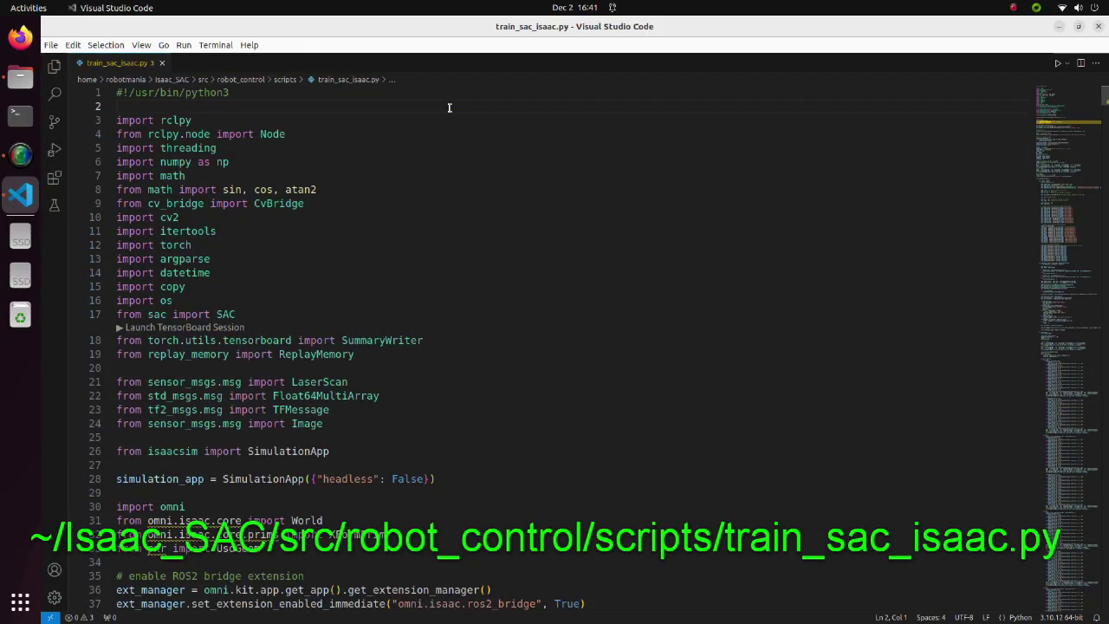
In Visual Studio Code, examine the Isaac Sim startup code and the pose, lidar and image variables on lines 26 to 64 of train_sac_isaac.py.
scroll(449, 108, "down", 8)
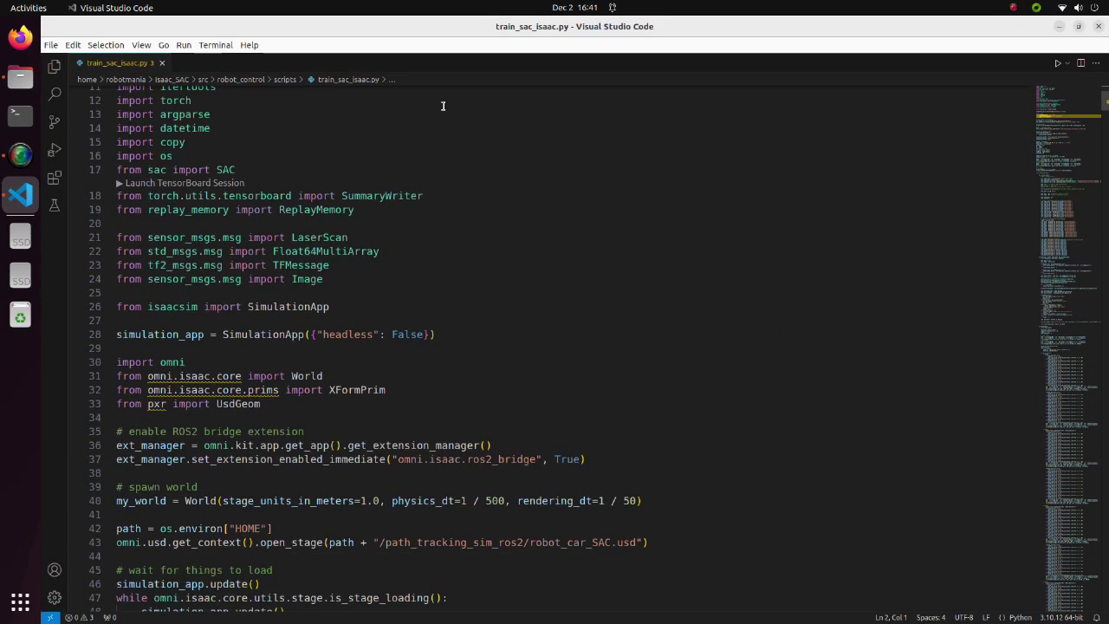
left_click_drag(116, 104, 365, 465)
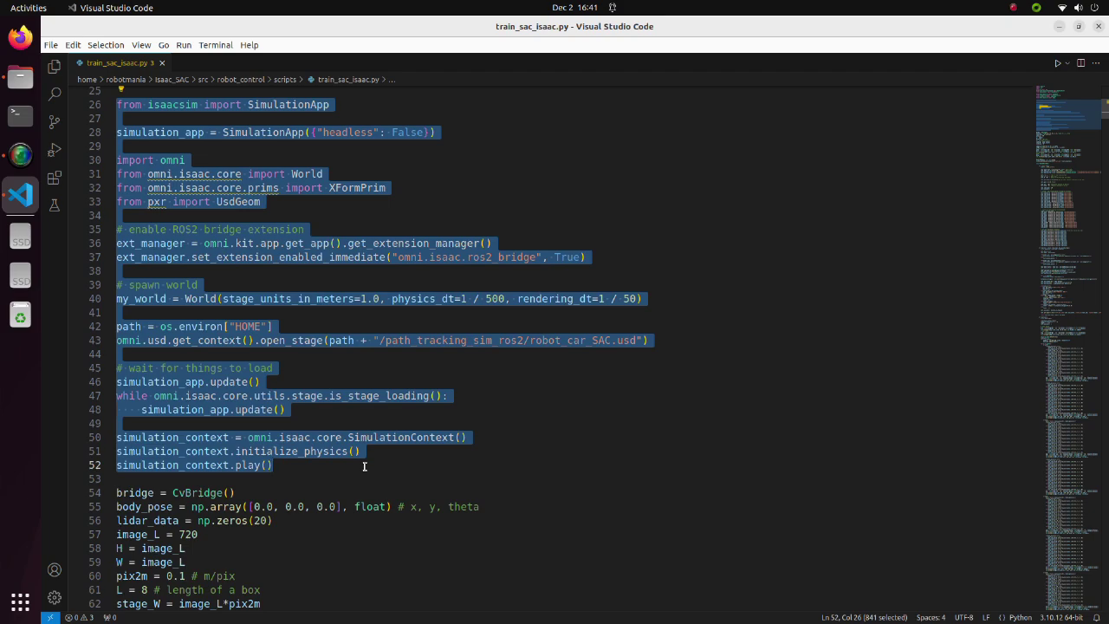
left_click(364, 466)
scroll(364, 466, "down", 6)
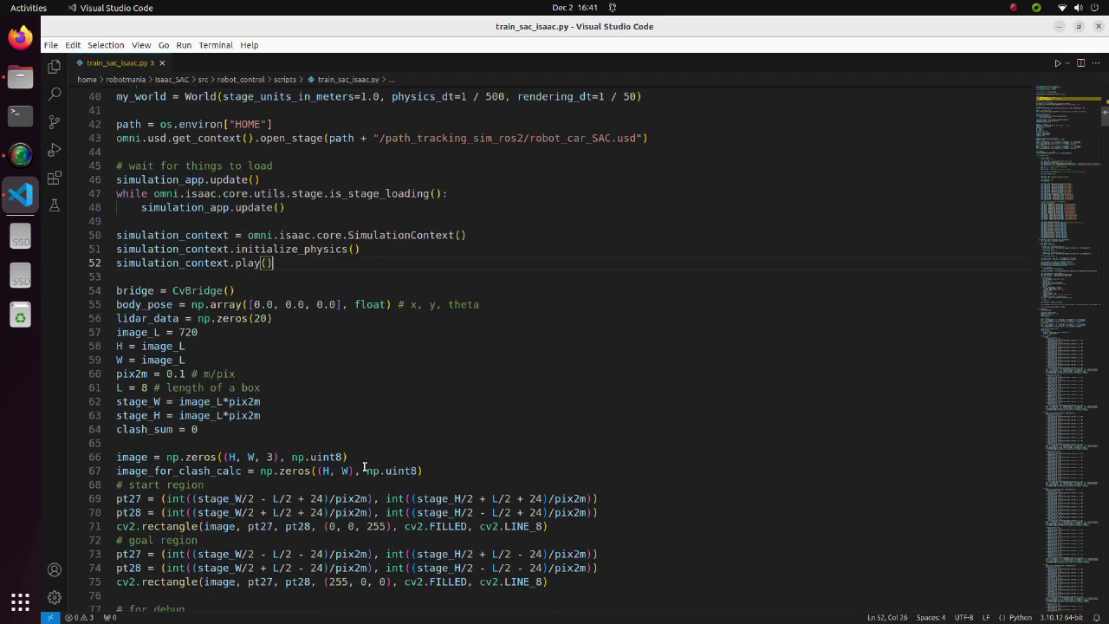
left_click_drag(116, 246, 199, 371)
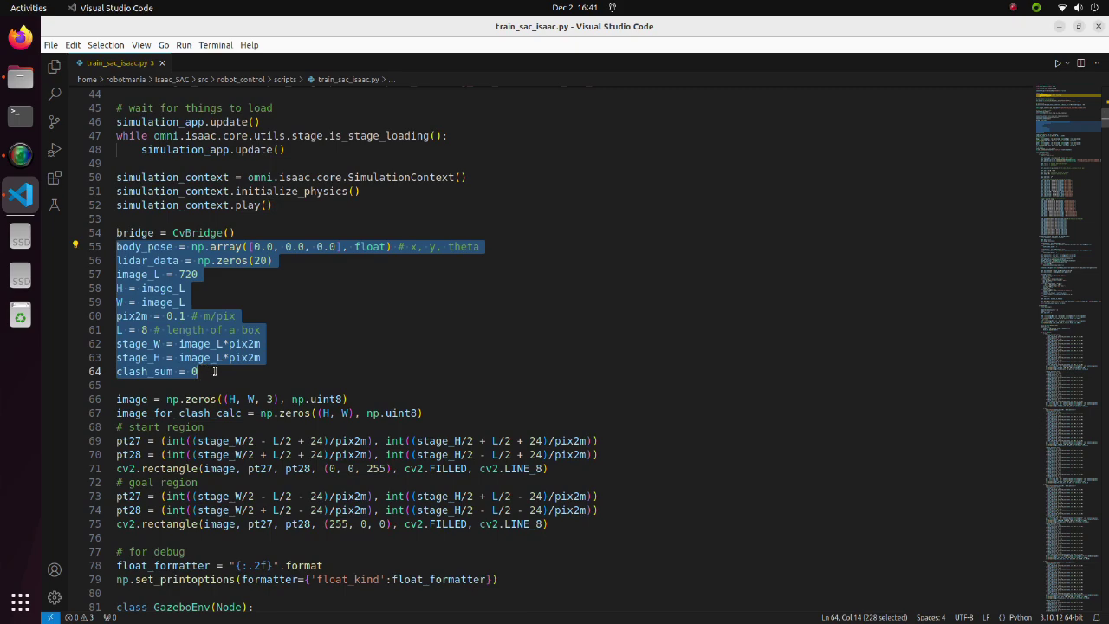
Examine the position and velocity publishers and the Cube1 to Cube14 prim and geometry definitions in GazeboEnv's __init__ method.
left_click(214, 371)
scroll(214, 371, "down", 7)
scroll(215, 371, "down", 1)
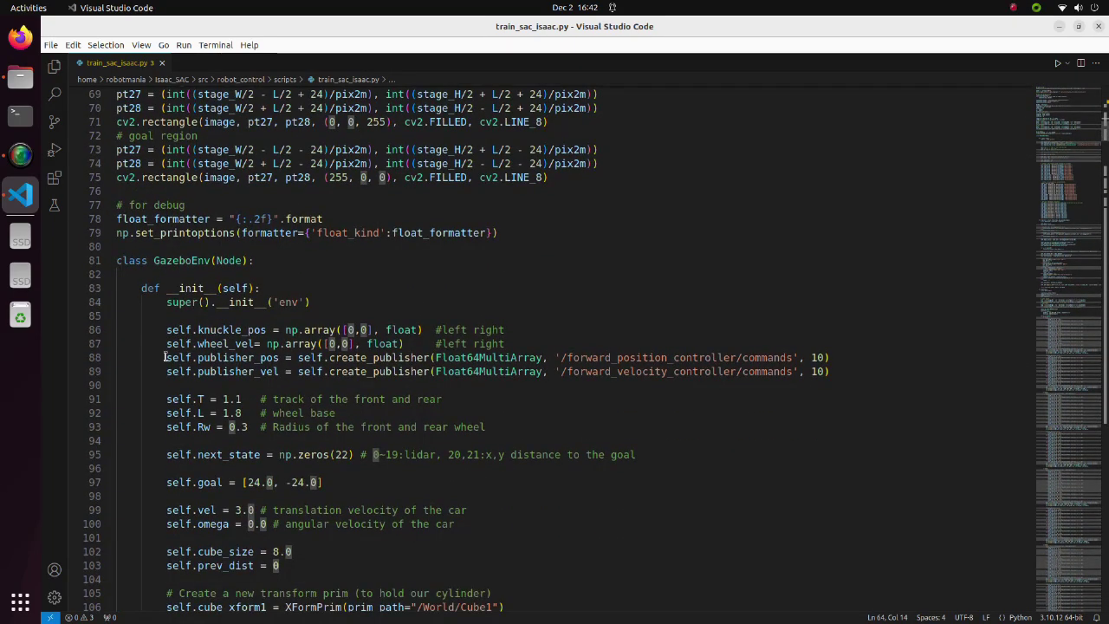
left_click_drag(166, 357, 840, 371)
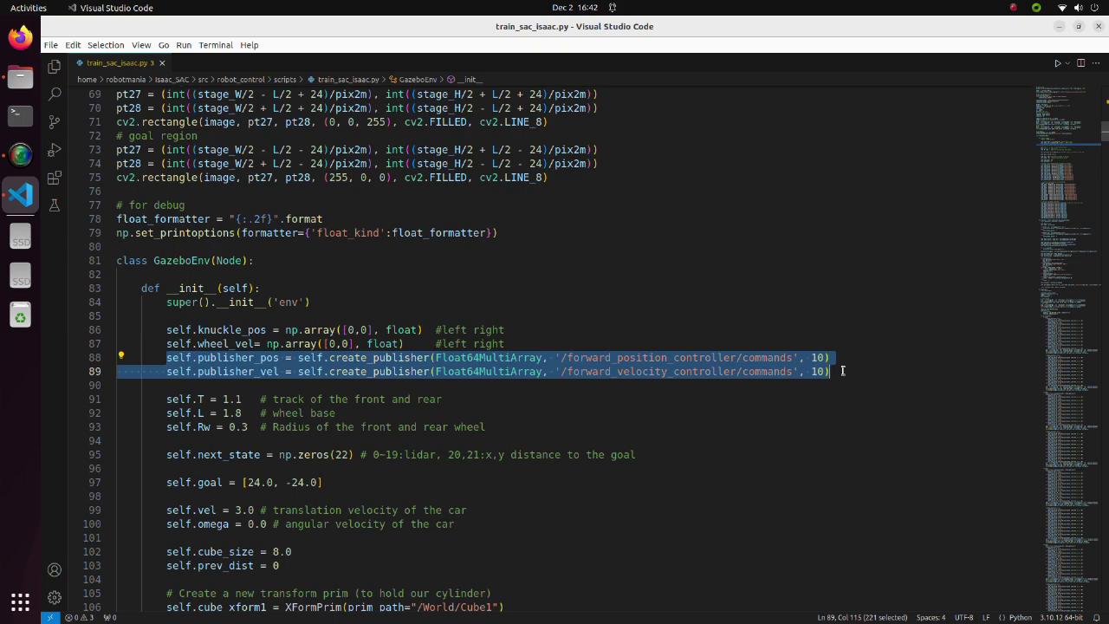
left_click(840, 371)
scroll(841, 366, "down", 10)
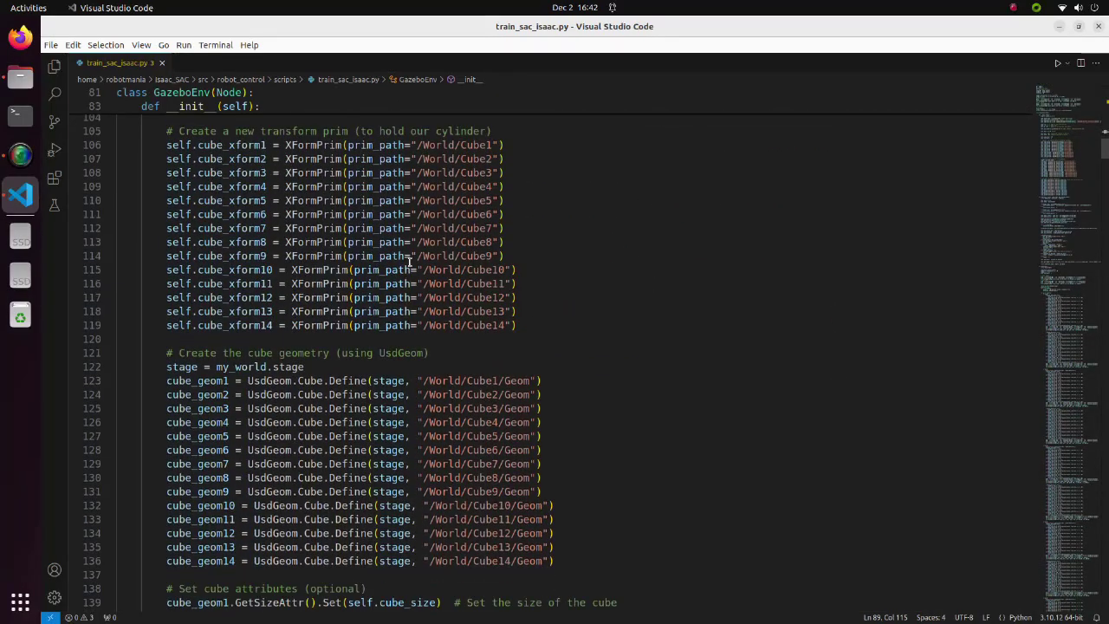
left_click_drag(161, 131, 638, 581)
left_click(625, 558)
Examine GazeboEnv's step method, from the knuckle and wheel velocity calculations through the 20-step simulation loop to the reward conditions.
scroll(542, 468, "down", 11)
left_click_drag(148, 201, 465, 451)
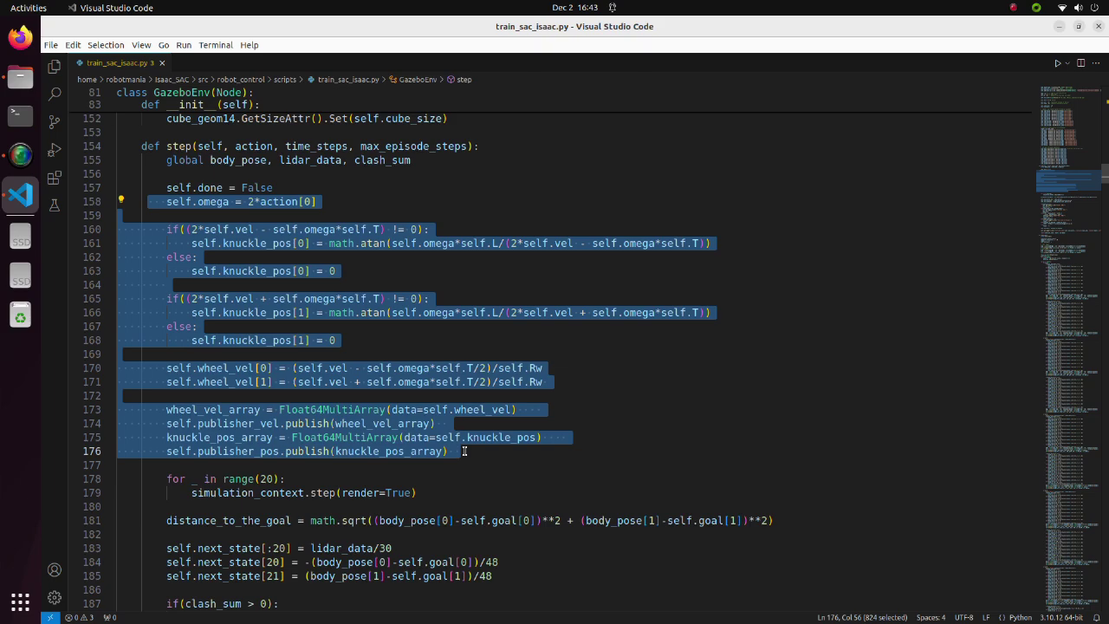
left_click(465, 451)
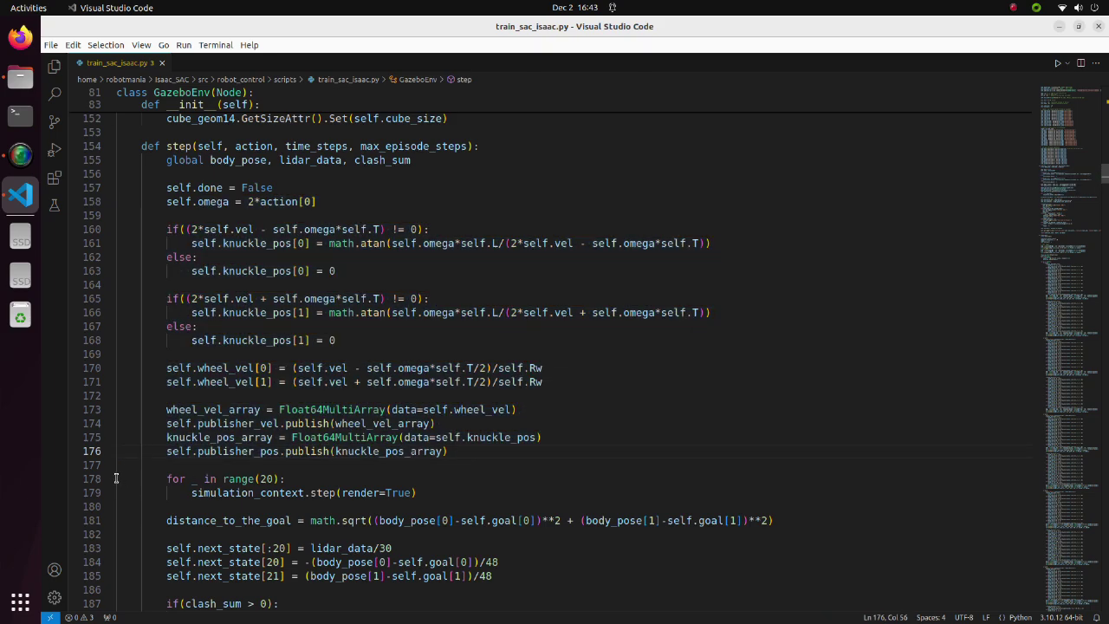
left_click_drag(116, 478, 429, 494)
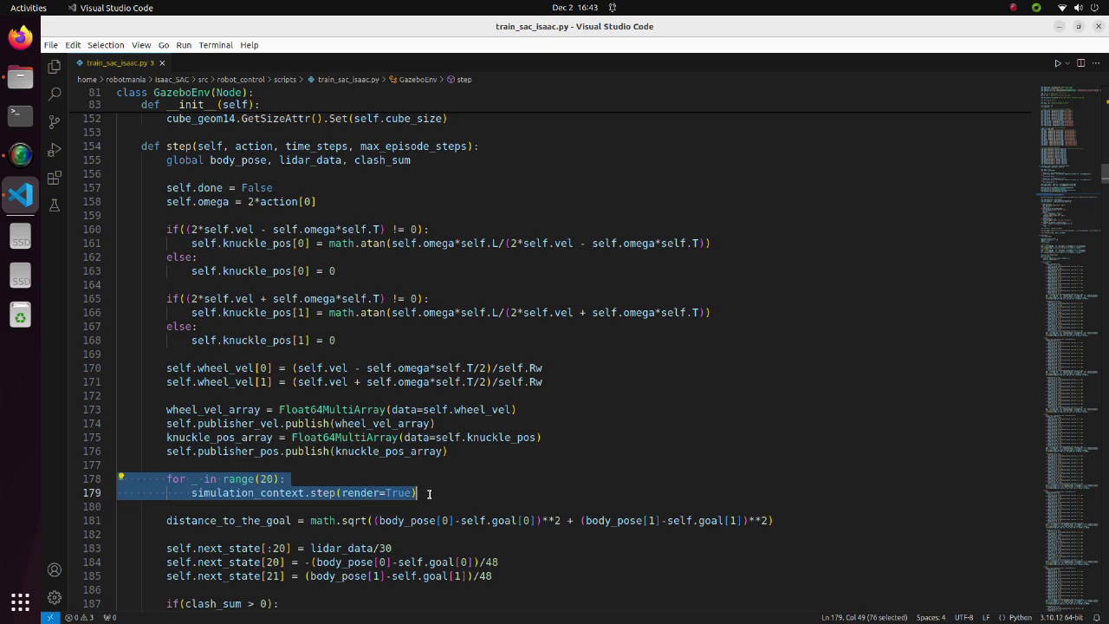
left_click(433, 493)
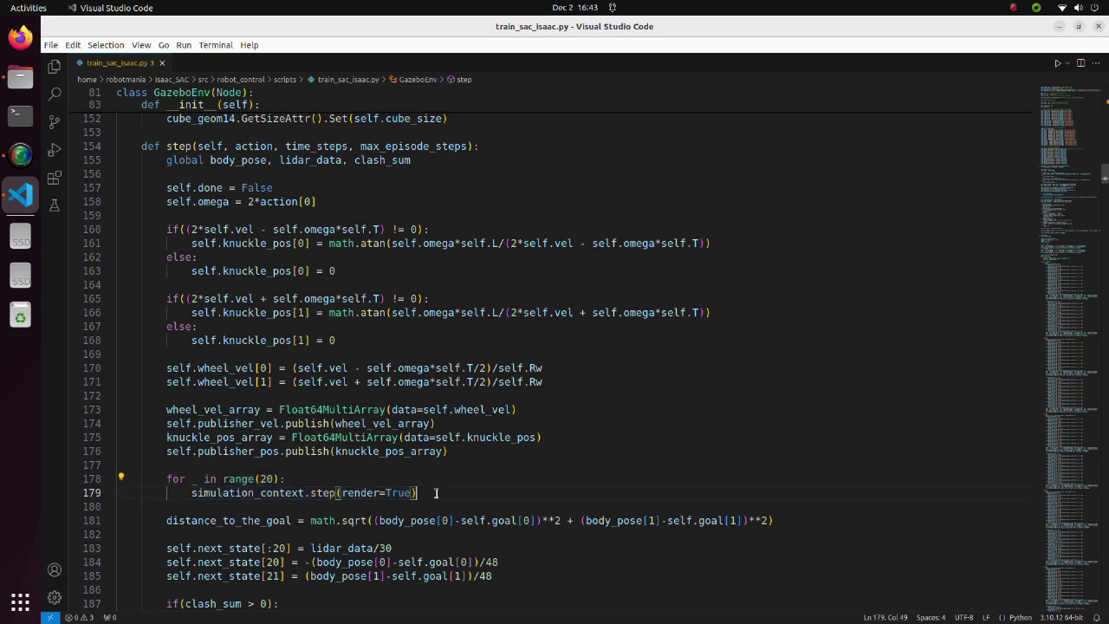
scroll(443, 481, "down", 8)
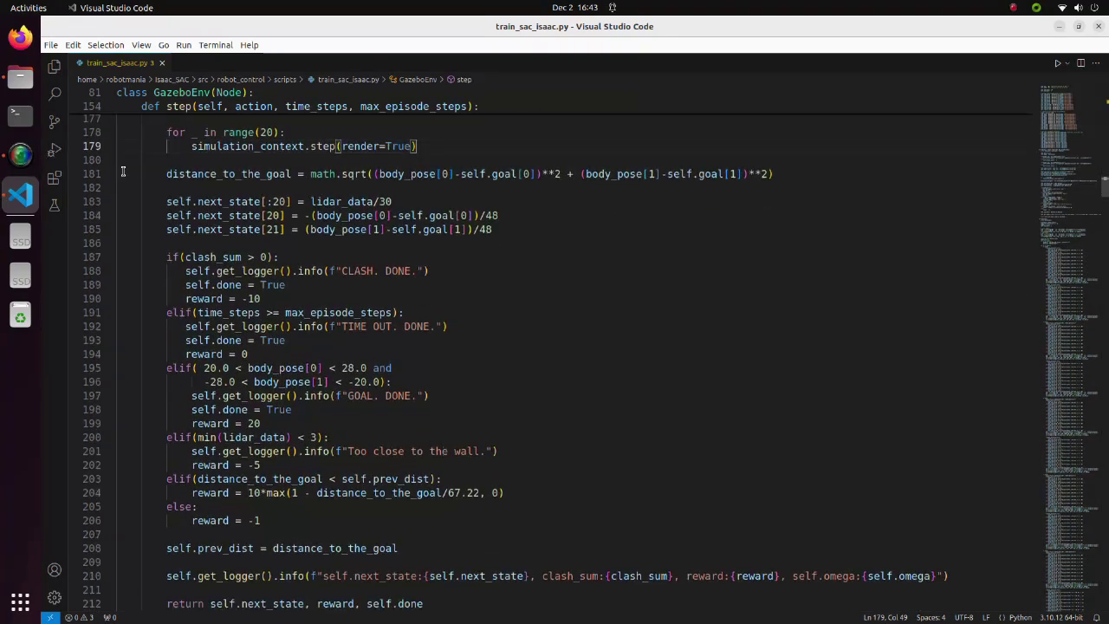
left_click_drag(116, 173, 345, 519)
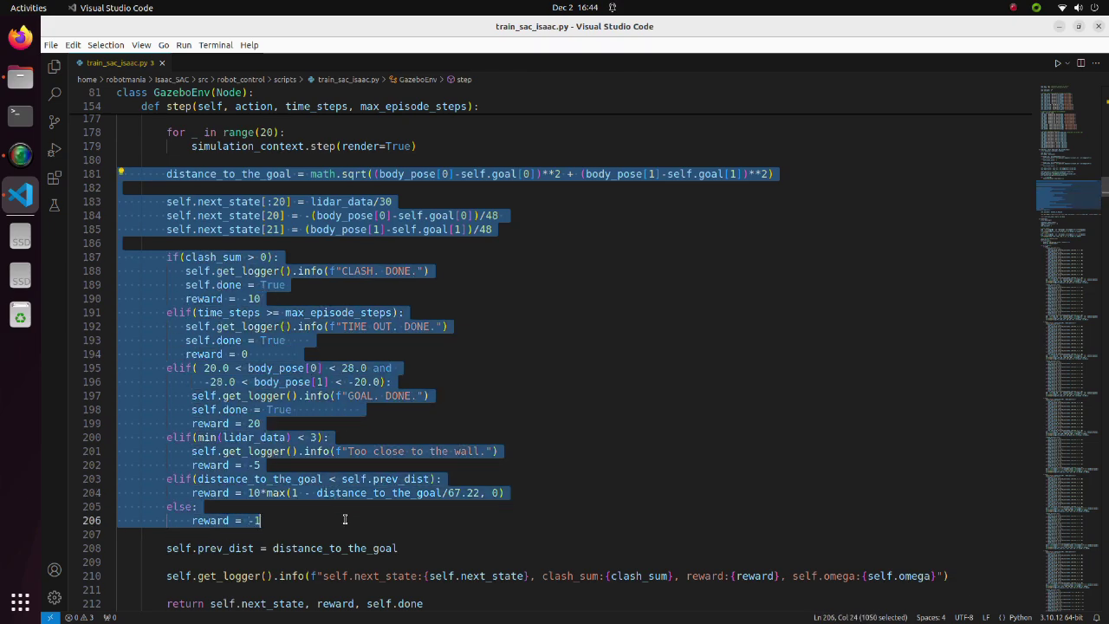
left_click(345, 519)
Examine GazeboEnv's reset method, covering the start and goal regions and the loop on line 237 that positions the cubes.
scroll(344, 520, "down", 8)
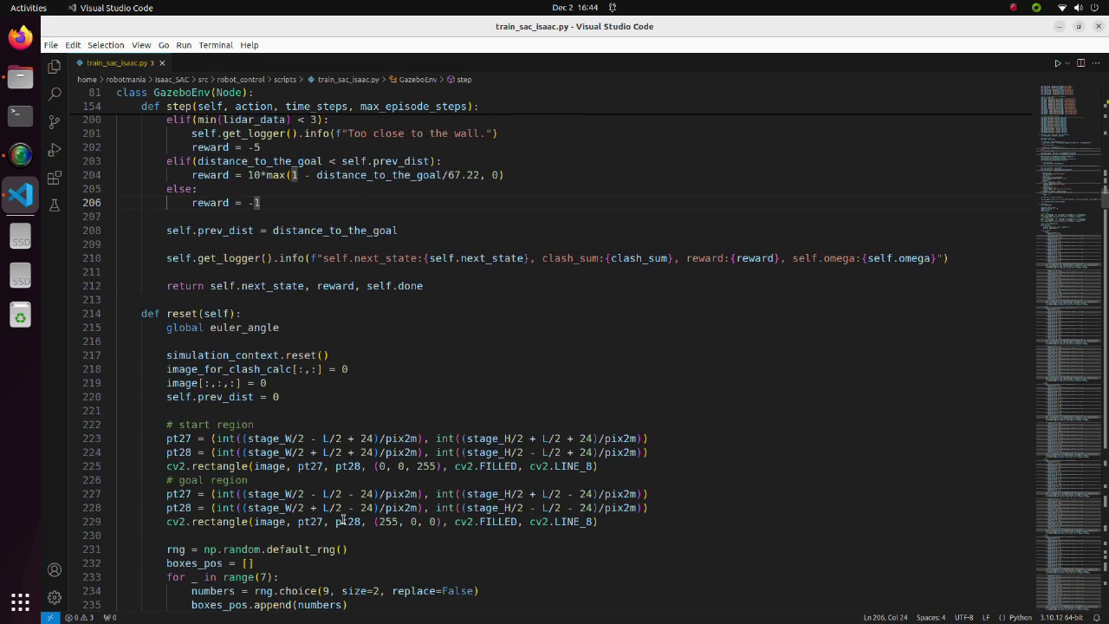
scroll(344, 520, "down", 4)
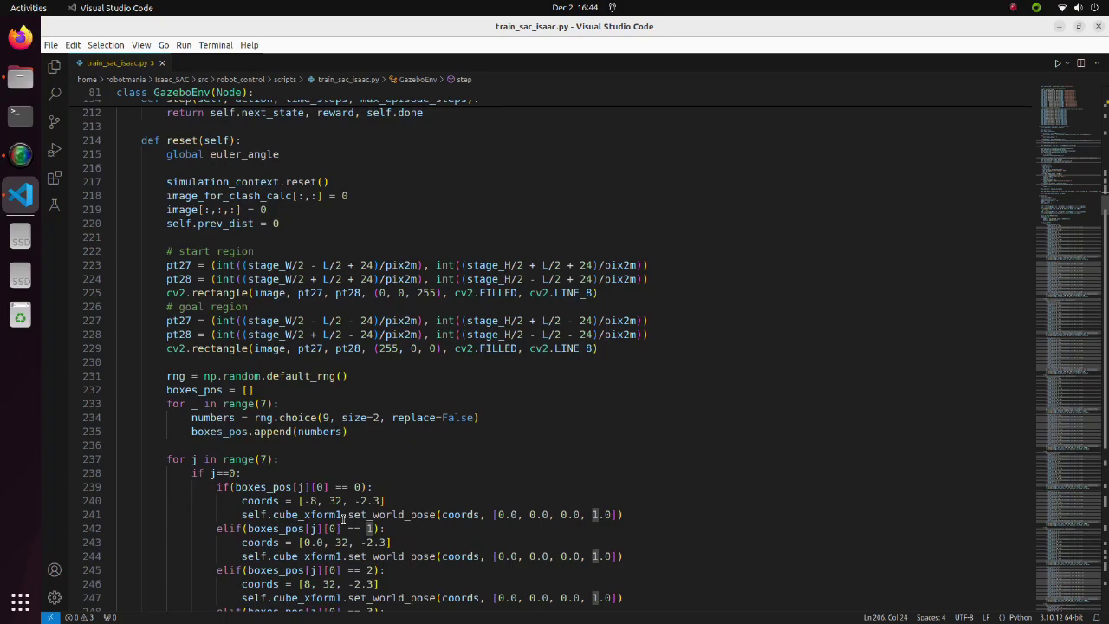
scroll(168, 390, "down", 6)
double_click(173, 229)
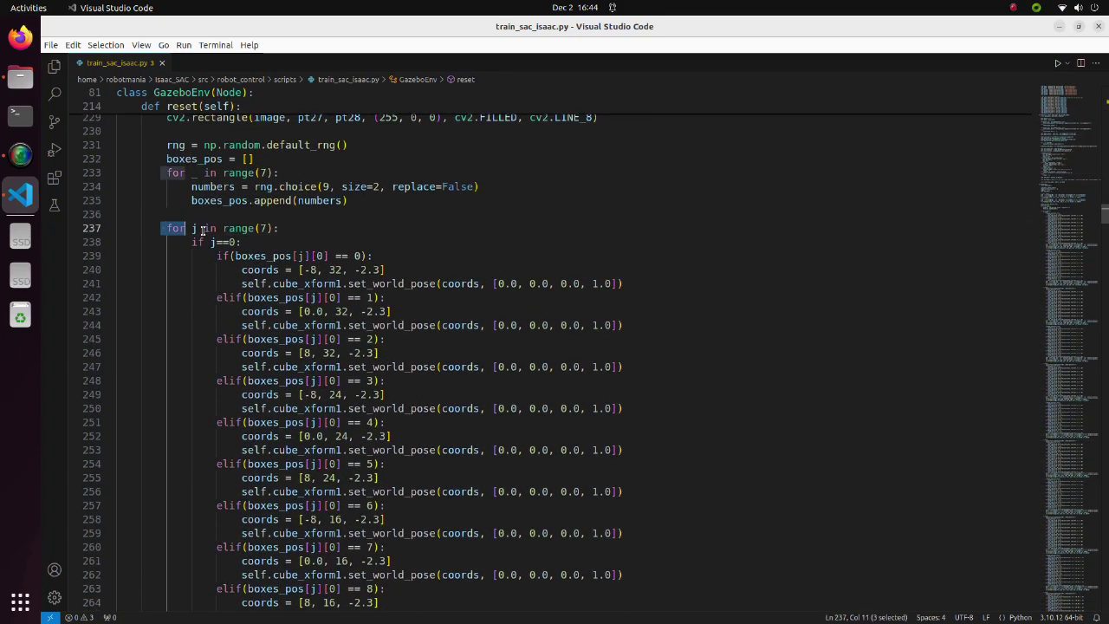
left_click_drag(202, 229, 524, 598)
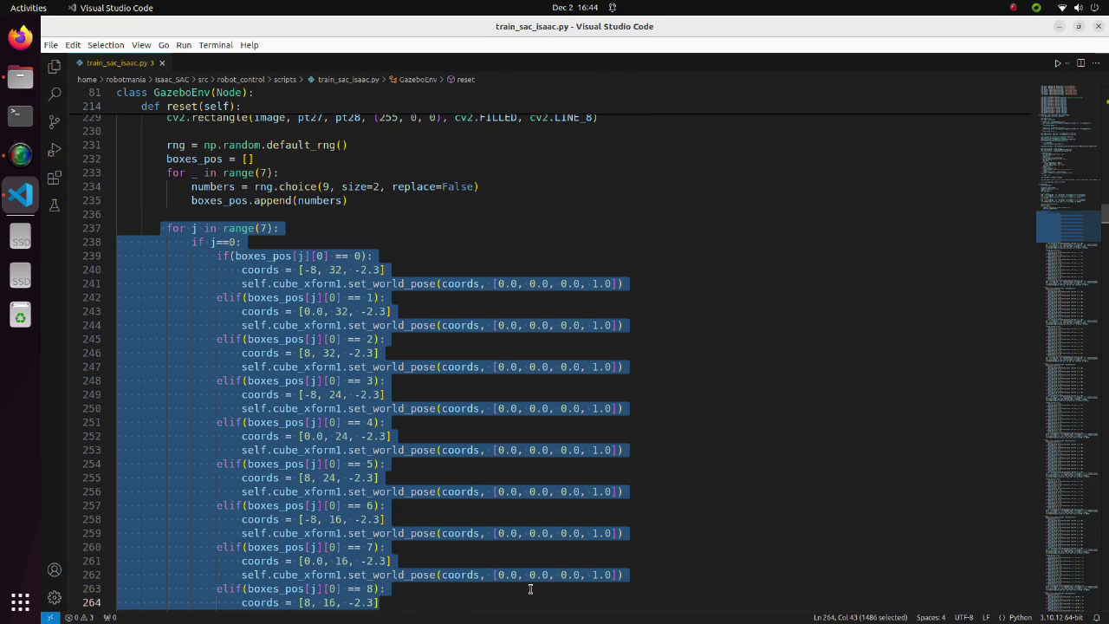
left_click(530, 589)
Examine the Get_modelstate and Lidar_subscriber classes, including how listener_callback fills lidar_data on lines 751 to 754.
left_click_drag(1102, 227, 1101, 464)
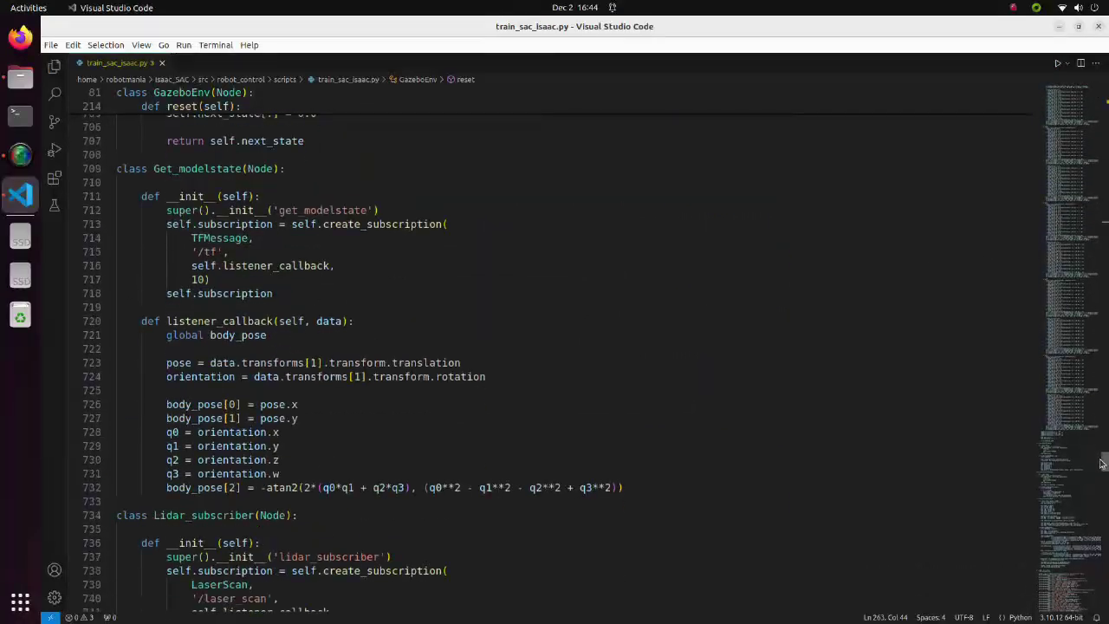
left_click_drag(116, 168, 656, 485)
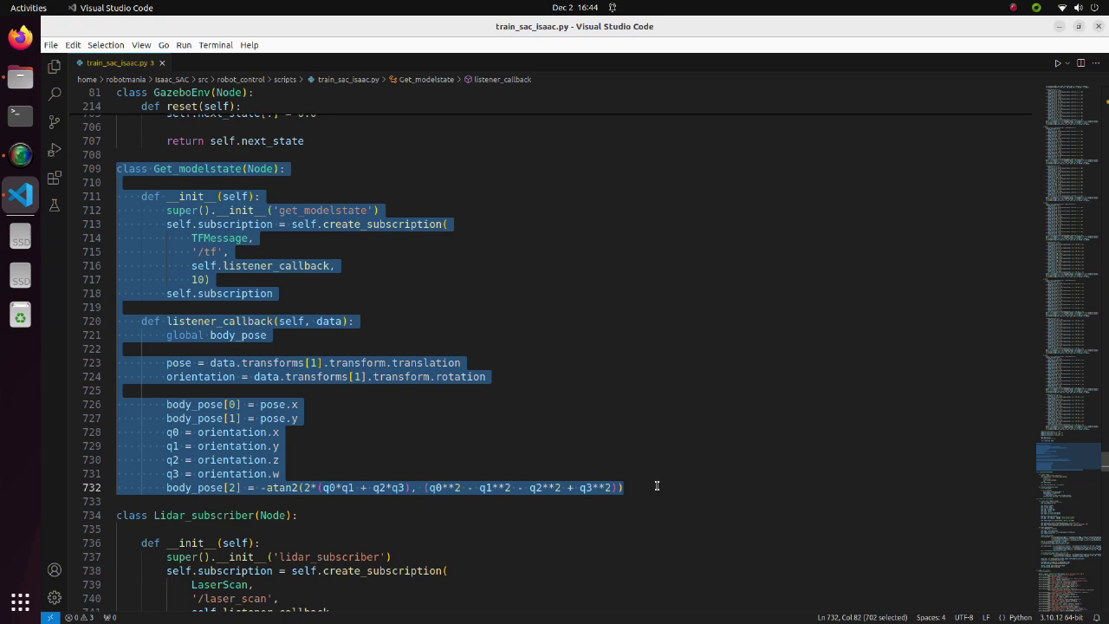
left_click(656, 485)
scroll(324, 346, "down", 5)
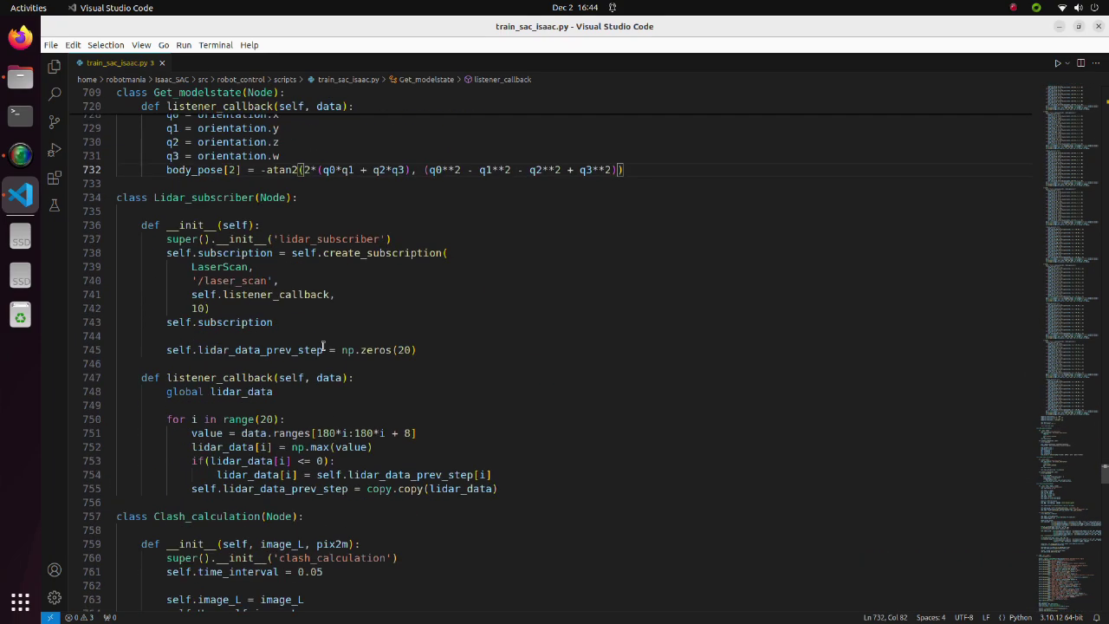
left_click_drag(116, 194, 503, 488)
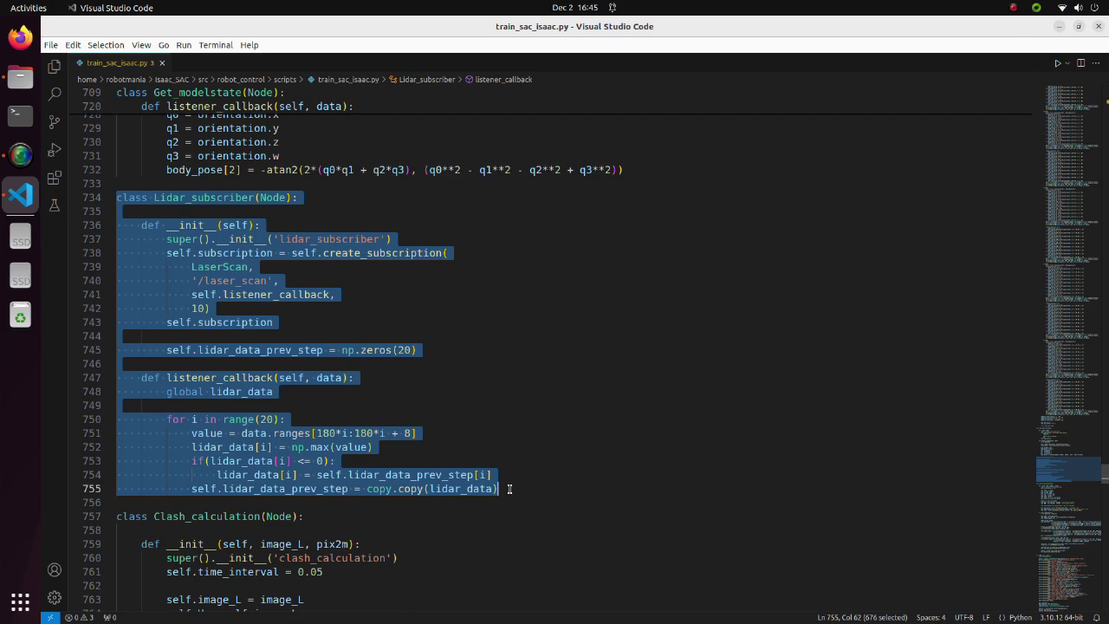
left_click(510, 489)
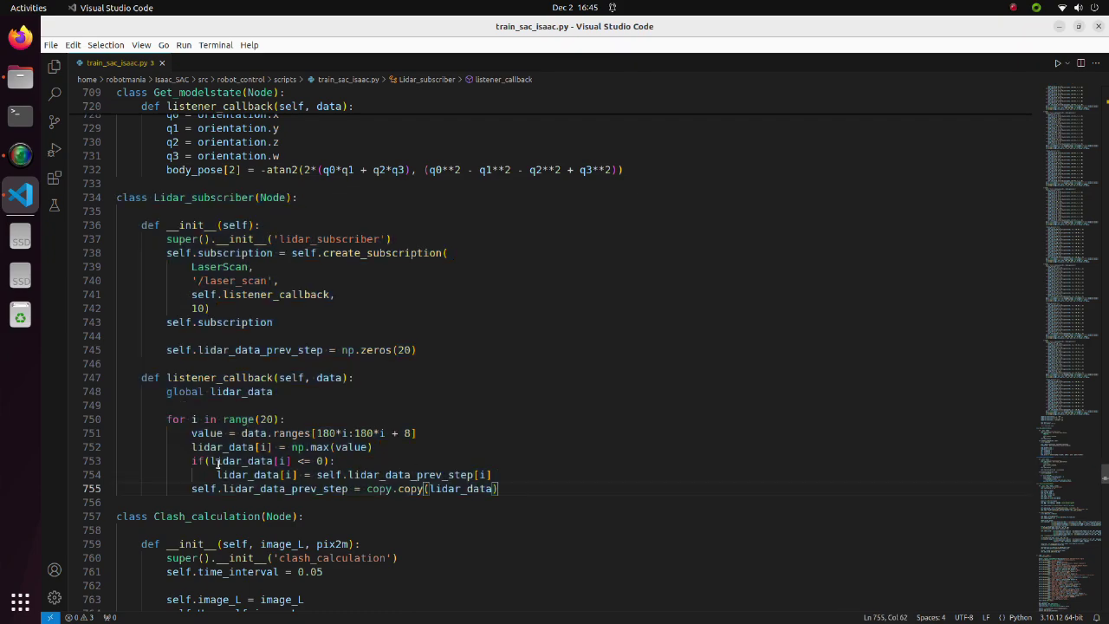
left_click_drag(186, 433, 499, 475)
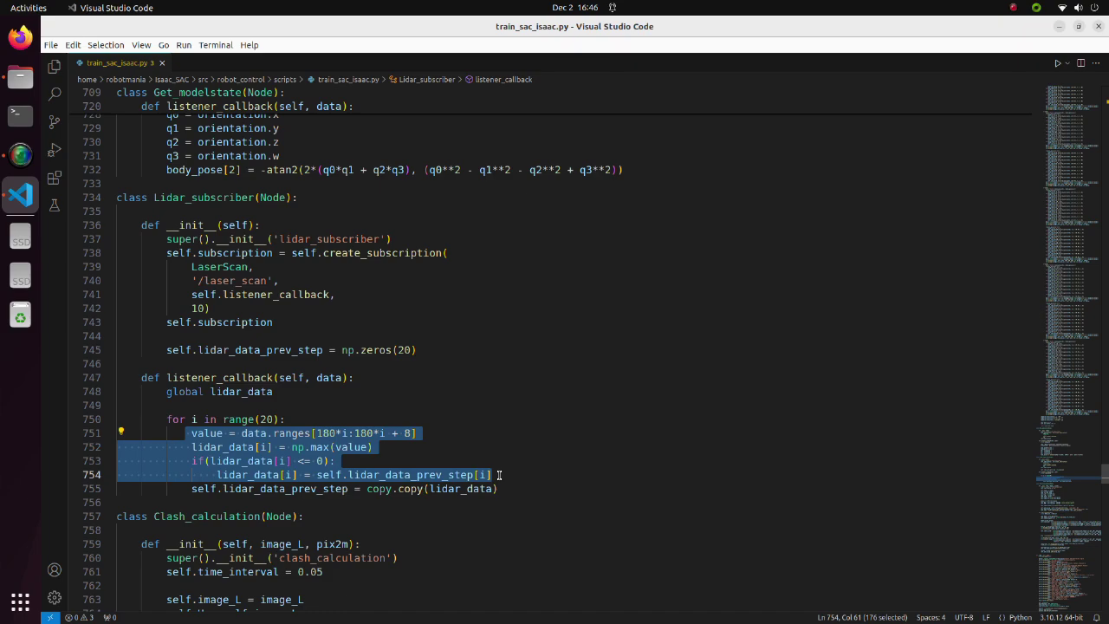
left_click(499, 475)
Examine the Clash_calculation class, focusing on the bitwise_and and countNonZero lines that compute clash_sum.
scroll(498, 448, "down", 9)
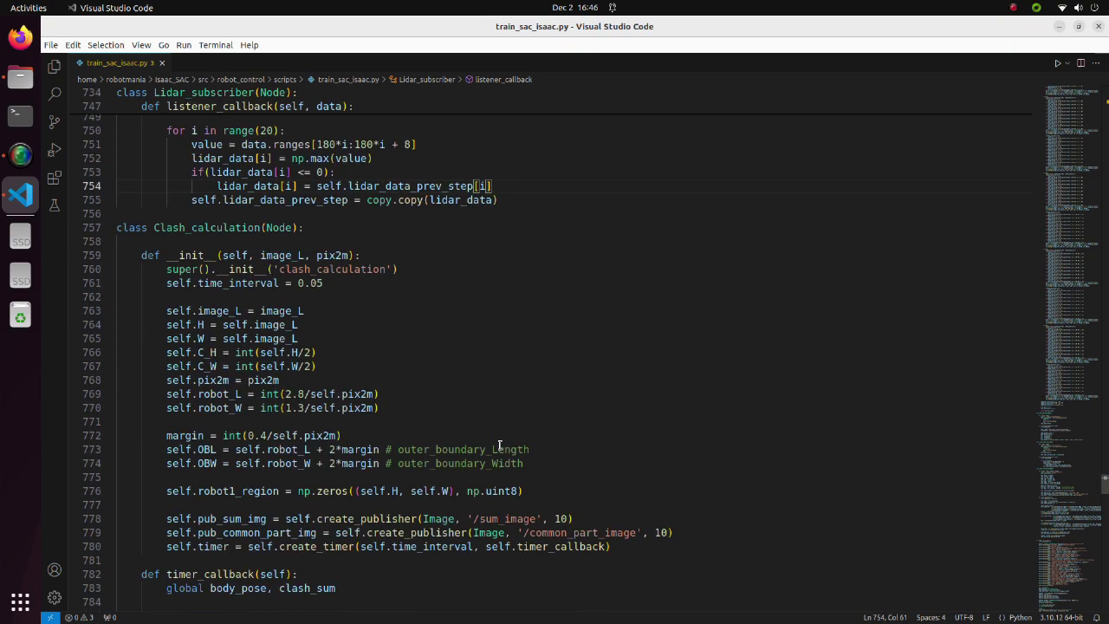
left_click(117, 141)
left_click_drag(117, 140, 304, 141)
left_click(304, 141)
scroll(173, 457, "down", 10)
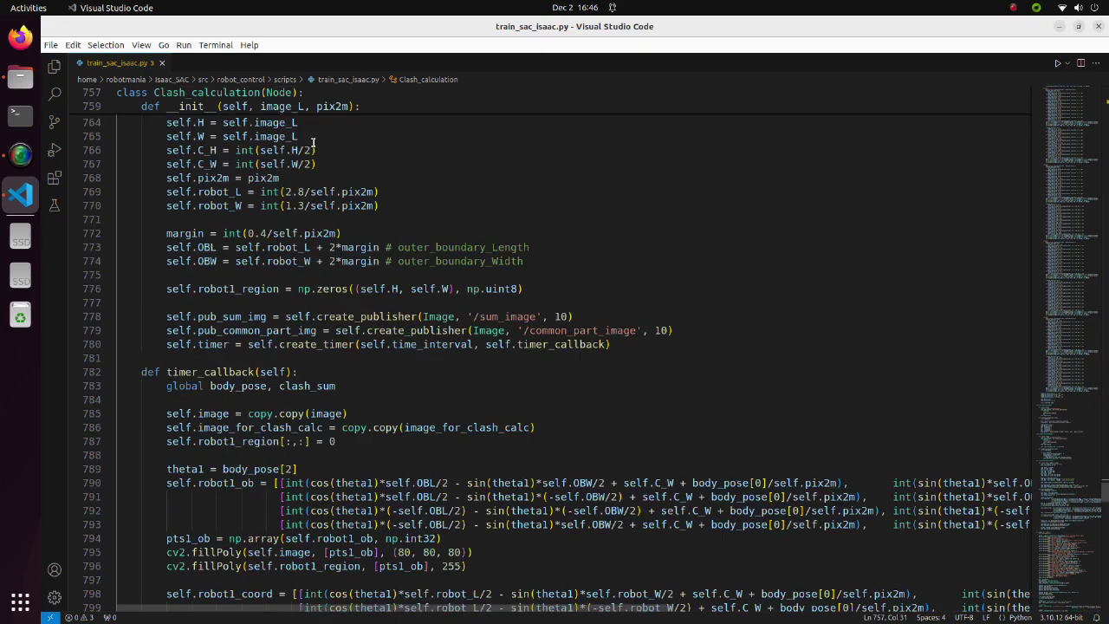
left_click_drag(161, 456, 635, 460)
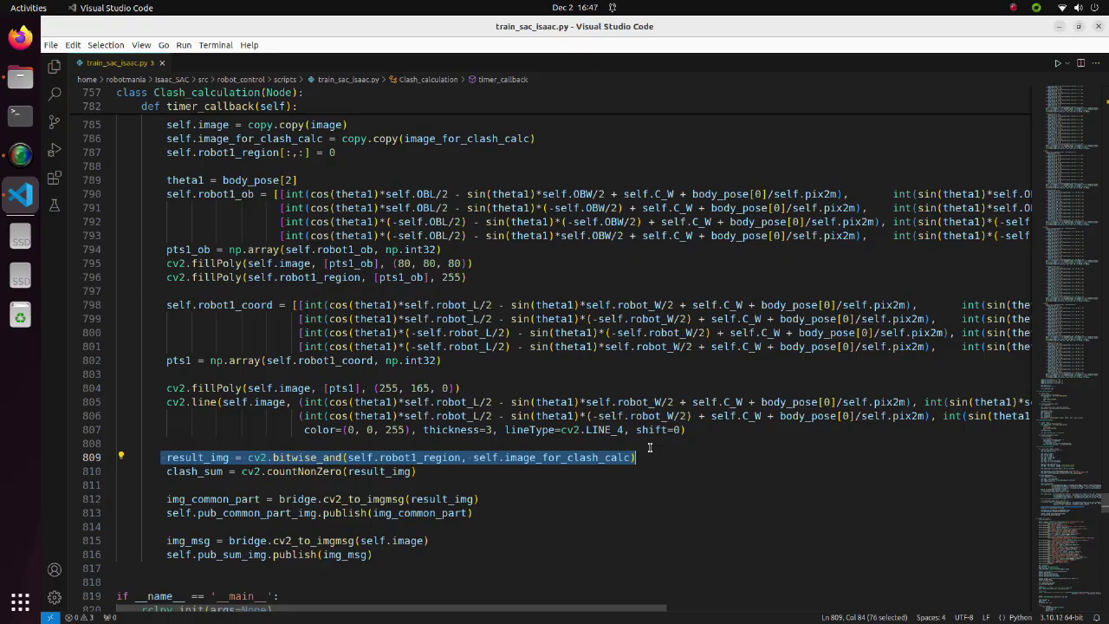
left_click(646, 457)
left_click_drag(223, 471, 365, 459)
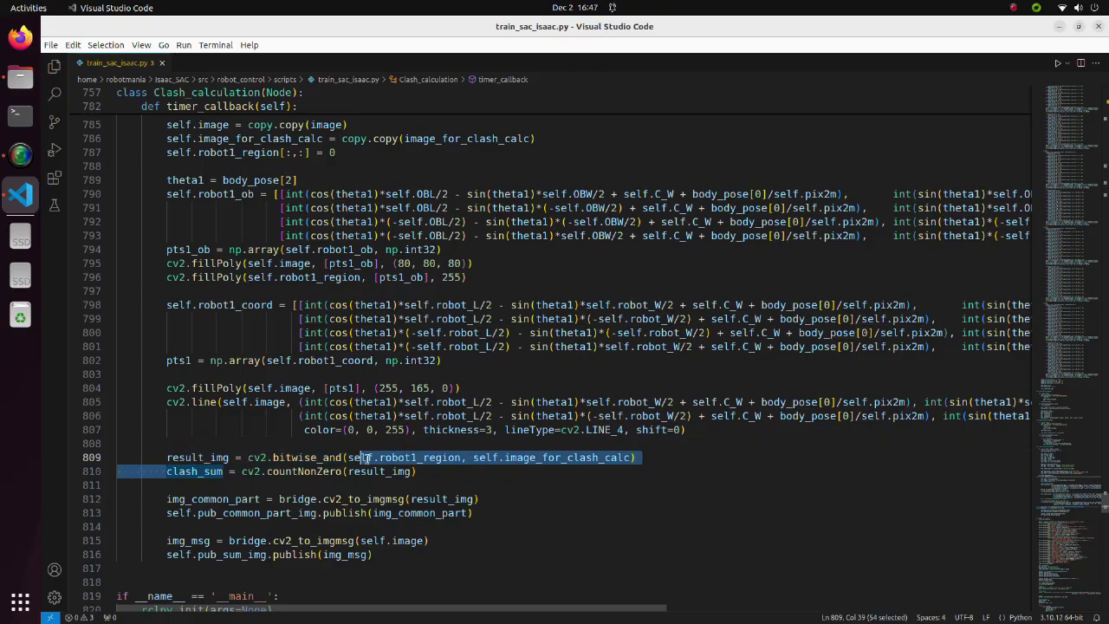
left_click_drag(166, 472, 421, 470)
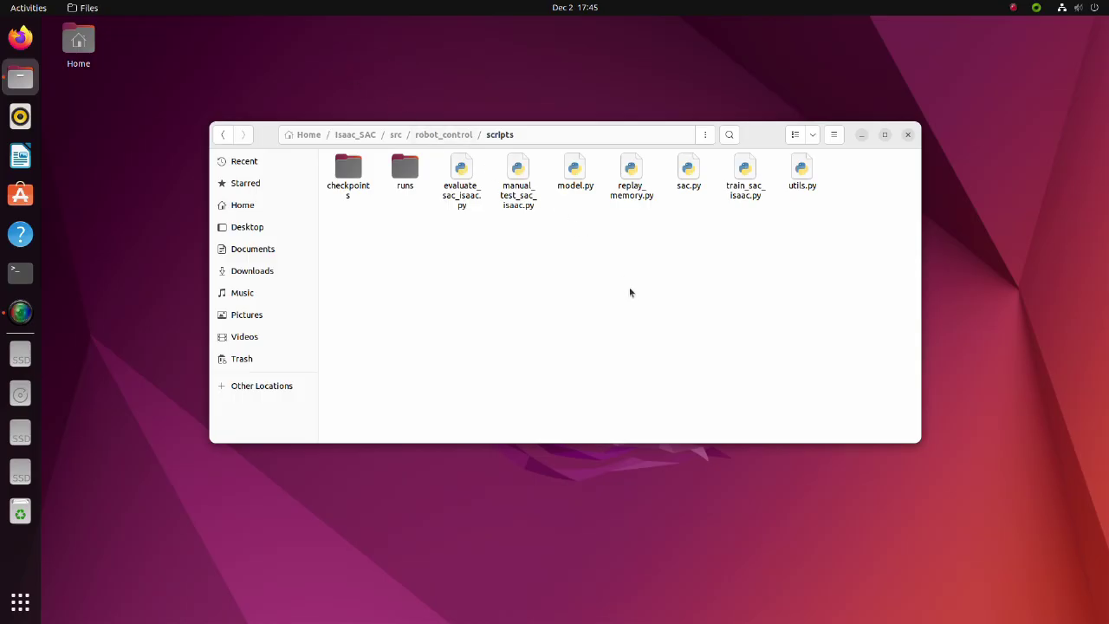
Open a terminal in the robot_control scripts folder and run python3 train_sac_isaac.py.
right_click(629, 303)
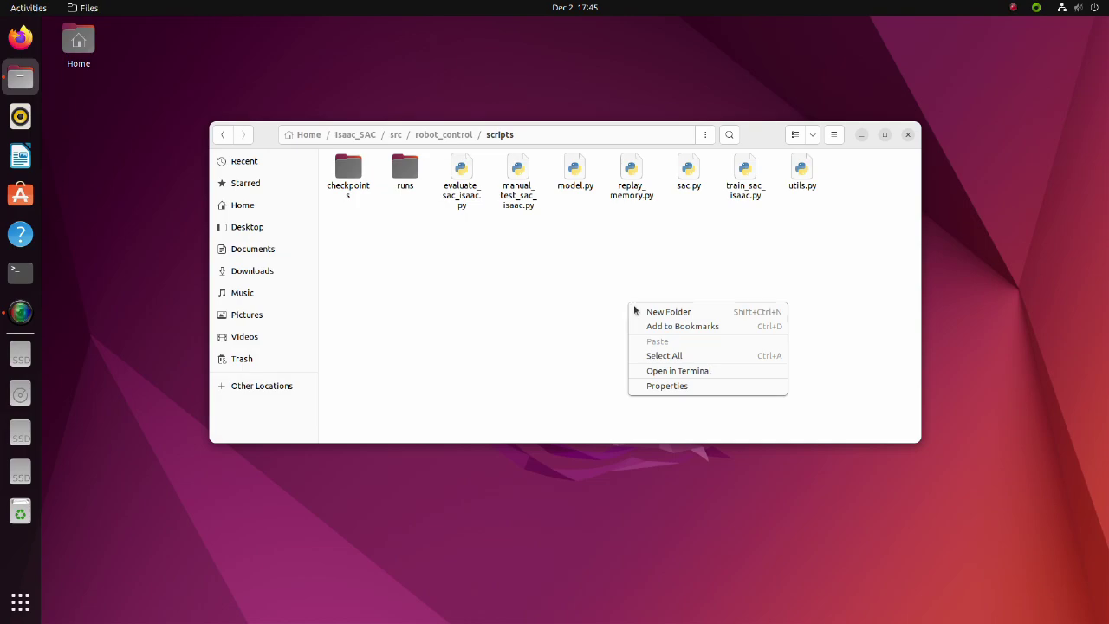
left_click(681, 371)
type("python")
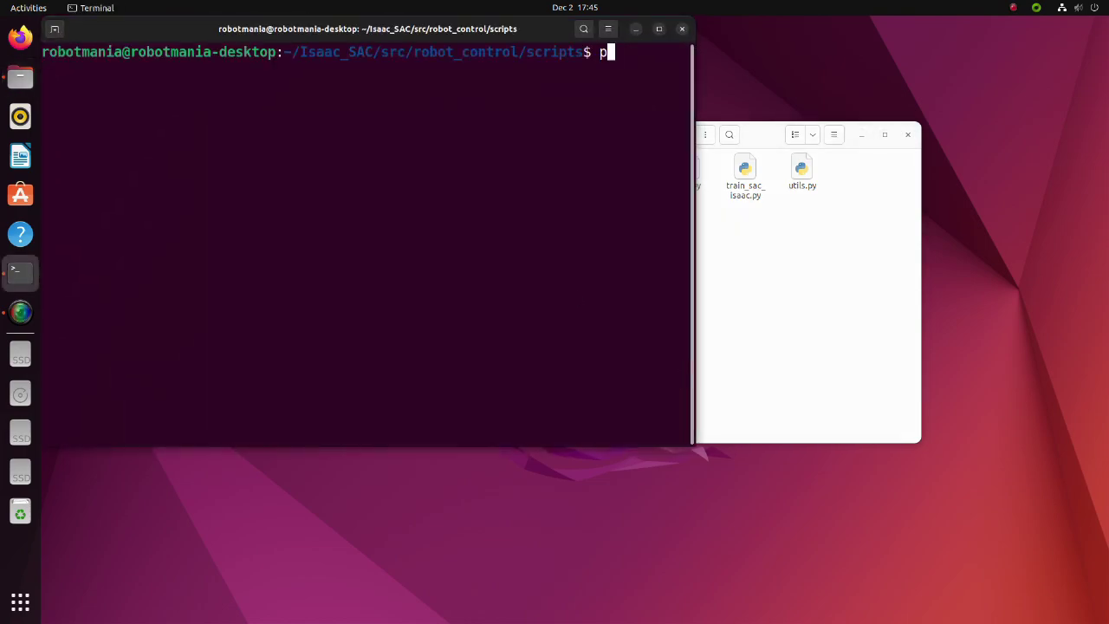
type("3 tra")
key("Tab")
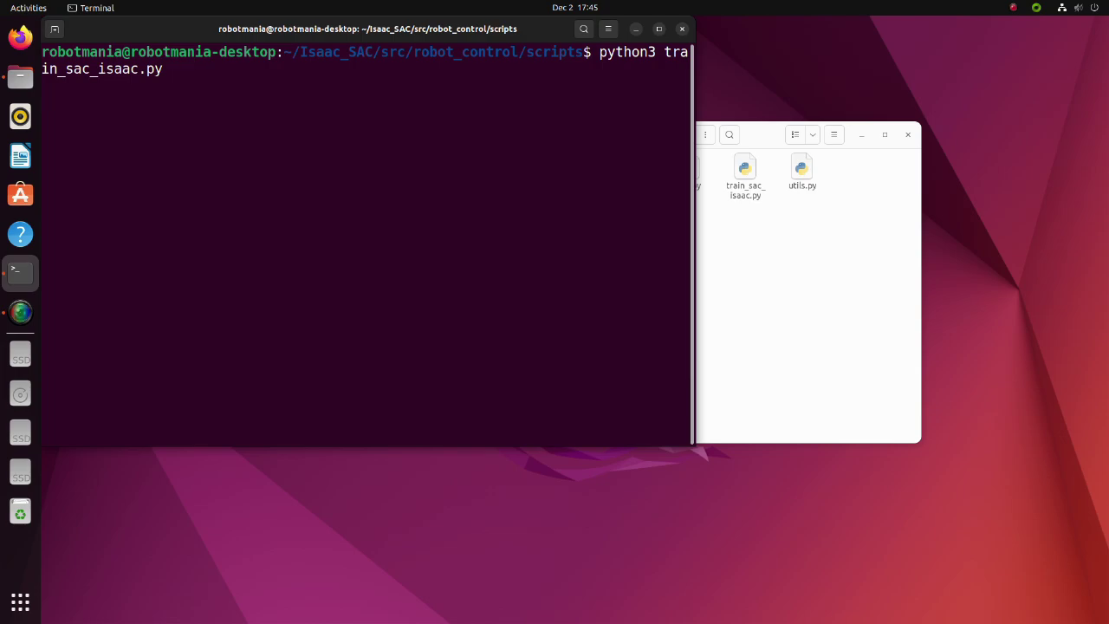
key("Return")
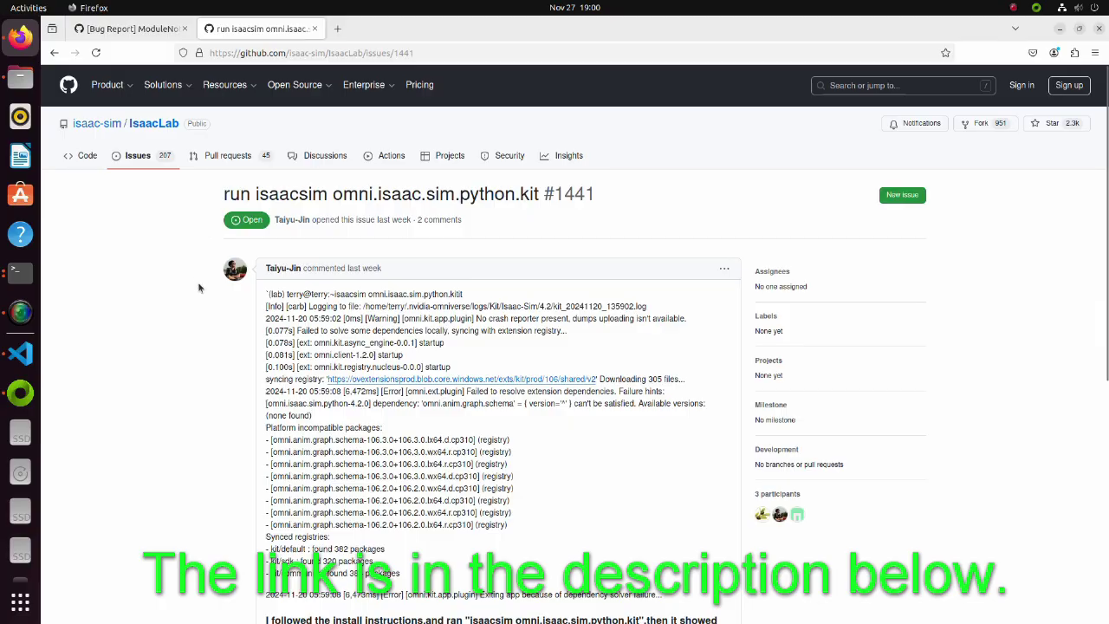
In Firefox, read IsaacLab issue #1441 and highlight the suggested pip install command for the isaacsim-extscache packages.
scroll(239, 334, "down", 5)
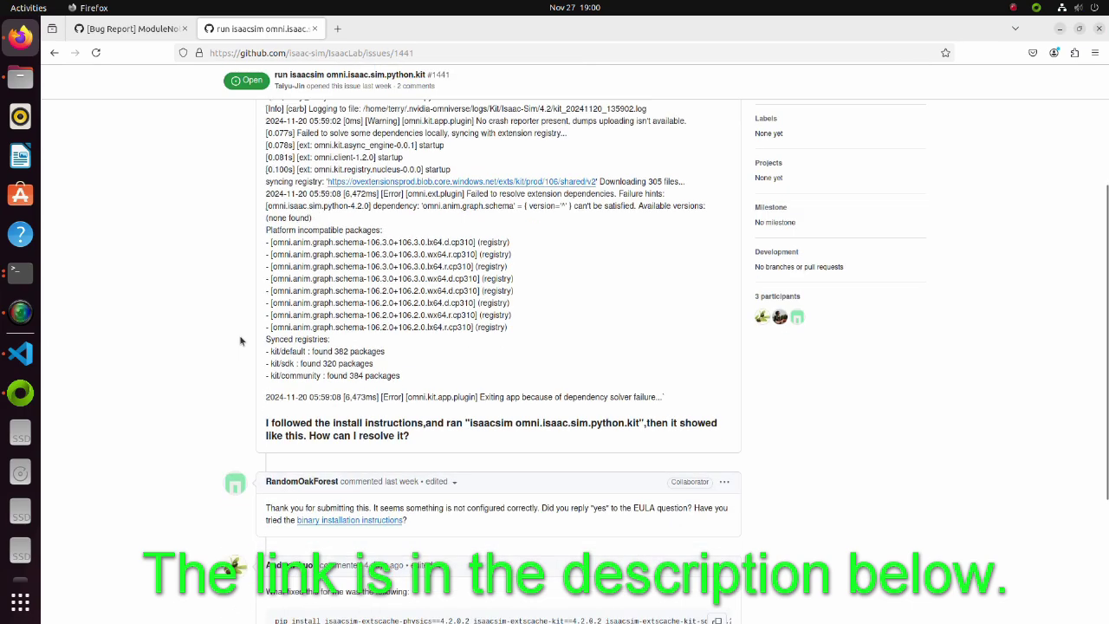
scroll(245, 338, "down", 1)
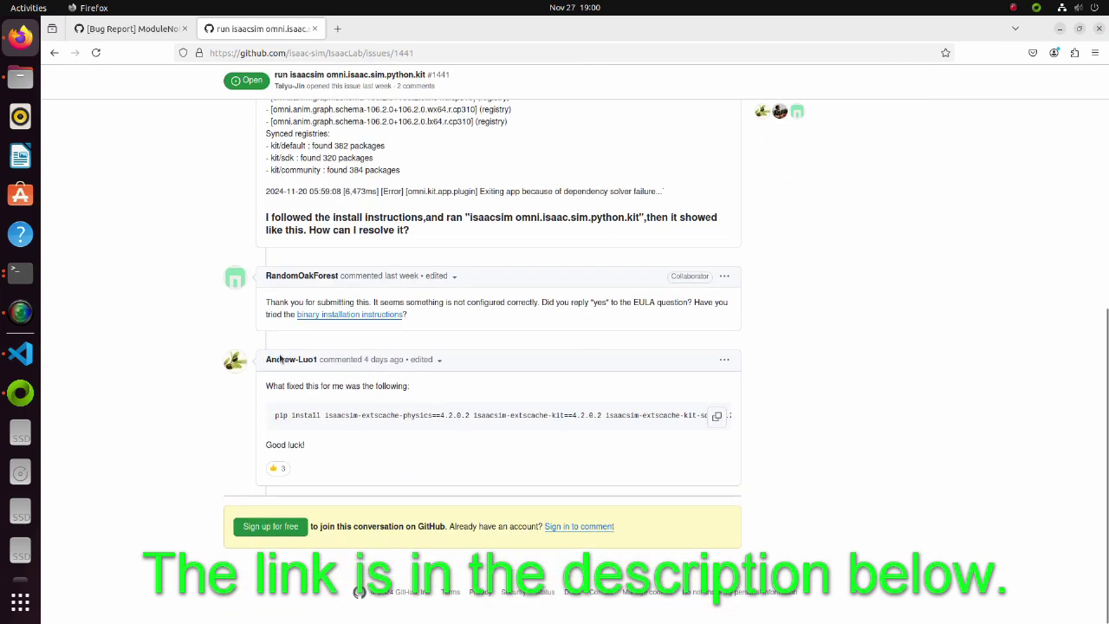
left_click_drag(274, 414, 737, 417)
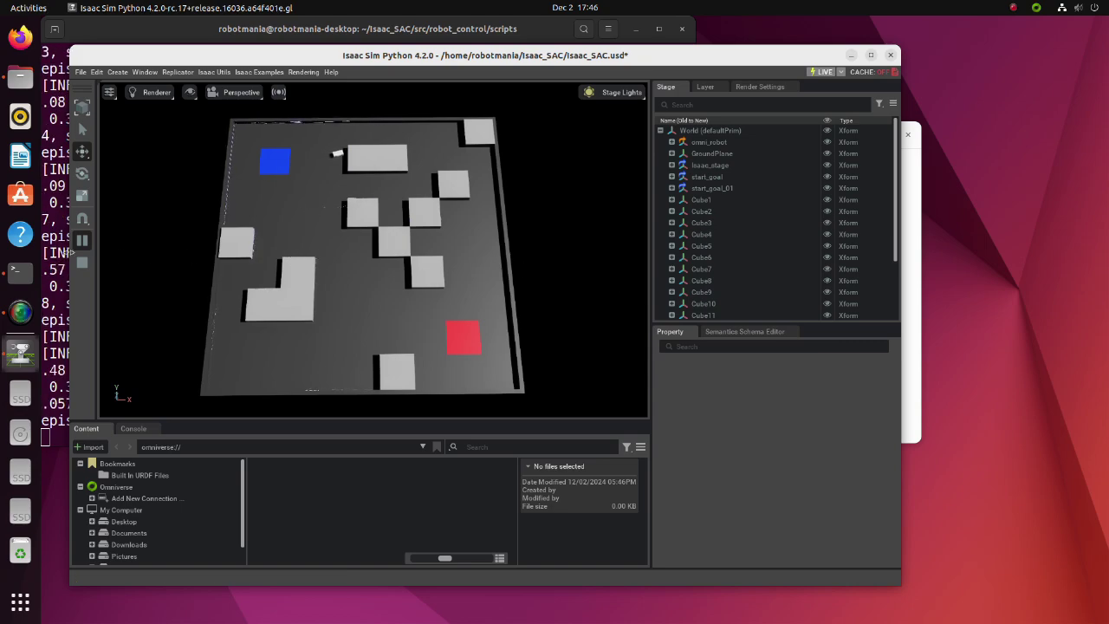
Open a new terminal window and launch rviz2 while the training runs.
right_click(20, 271)
left_click(80, 249)
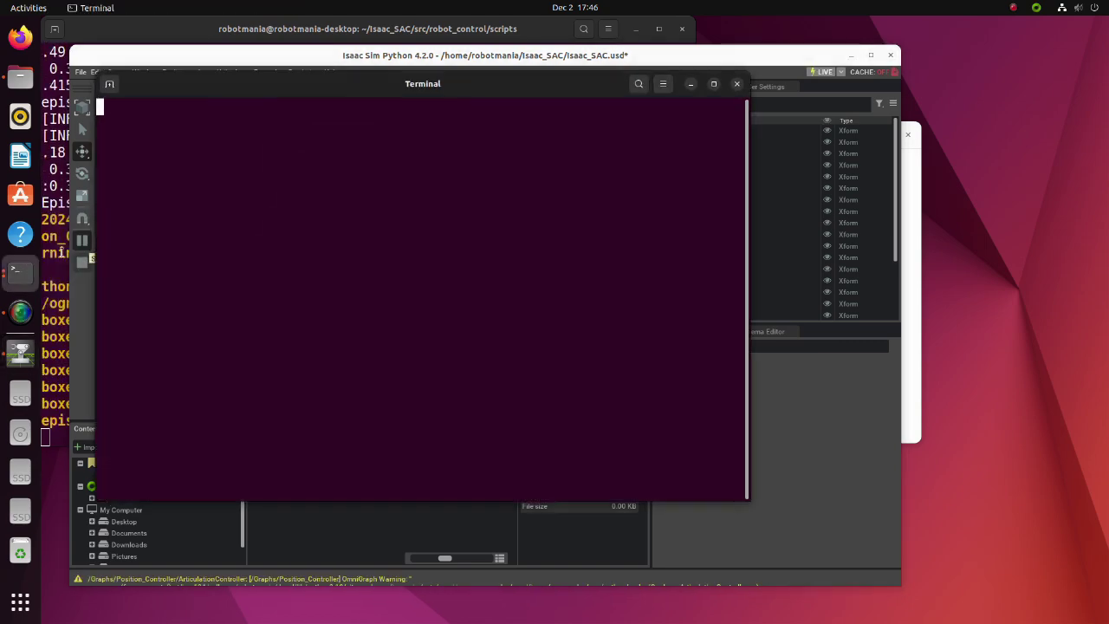
type("rviz2")
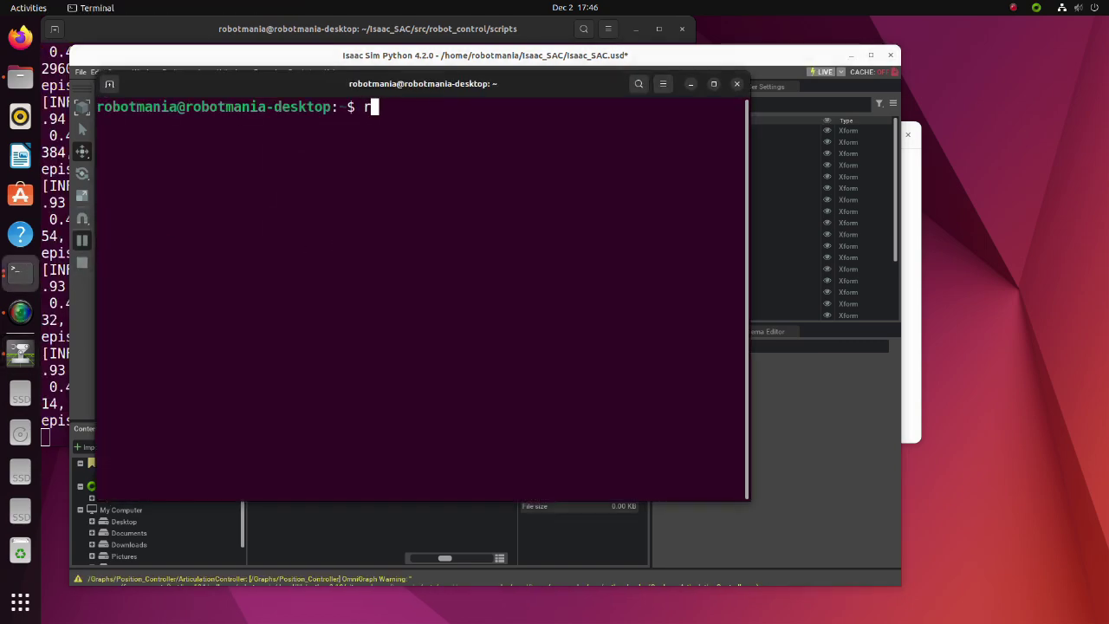
key("Return")
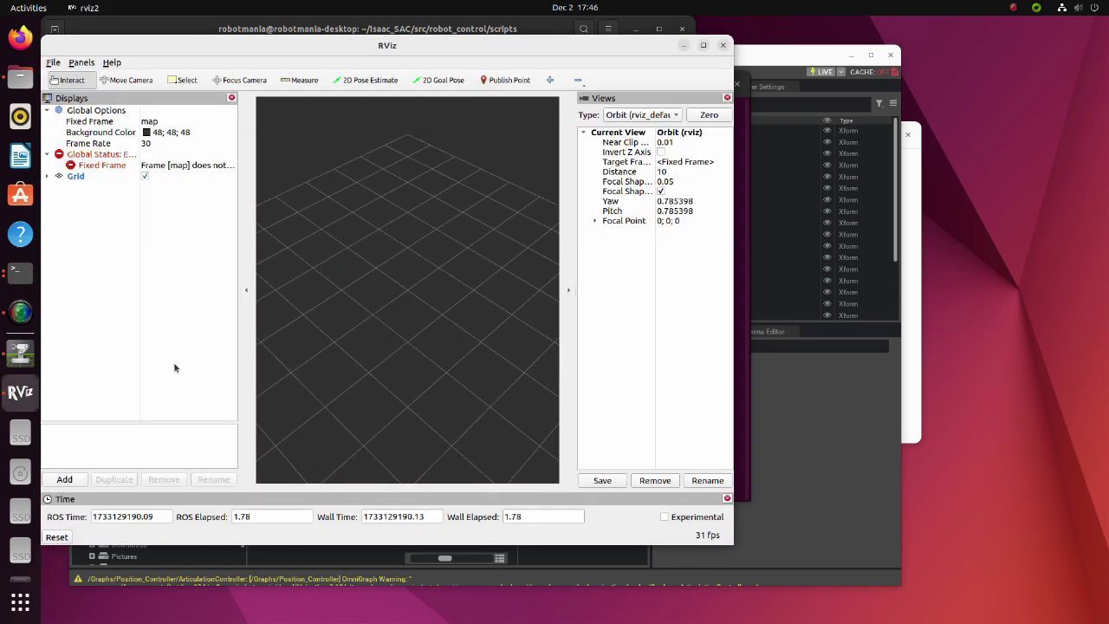
Add an Image display for the /sum_image topic, undock it beside the RViz window and enlarge it.
left_click(65, 479)
left_click(537, 142)
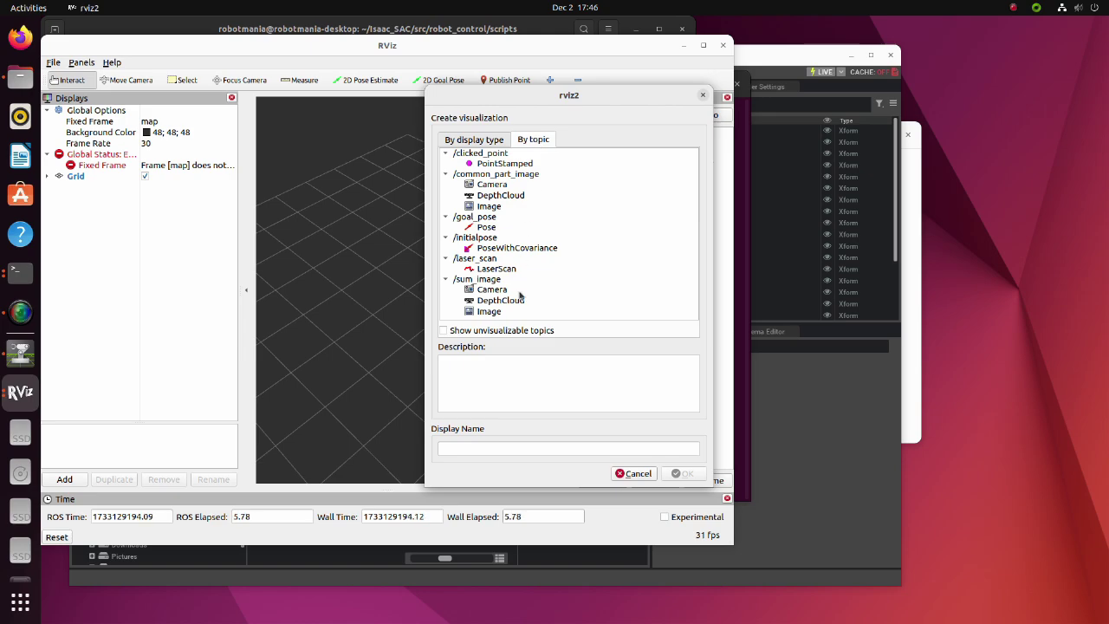
left_click(490, 311)
left_click(686, 474)
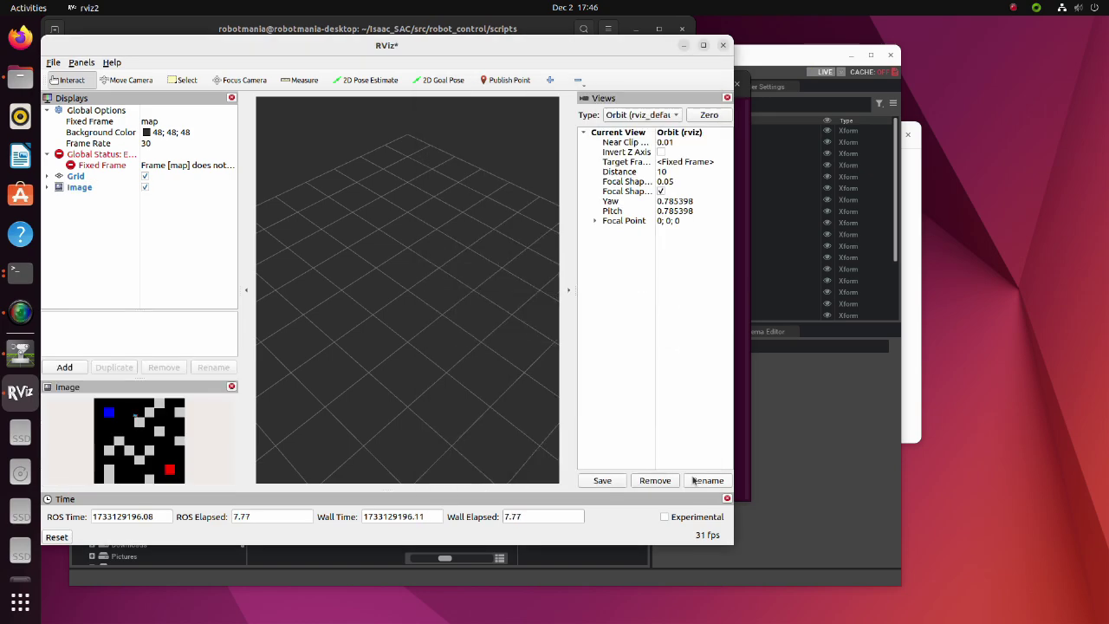
left_click_drag(170, 388, 995, 257)
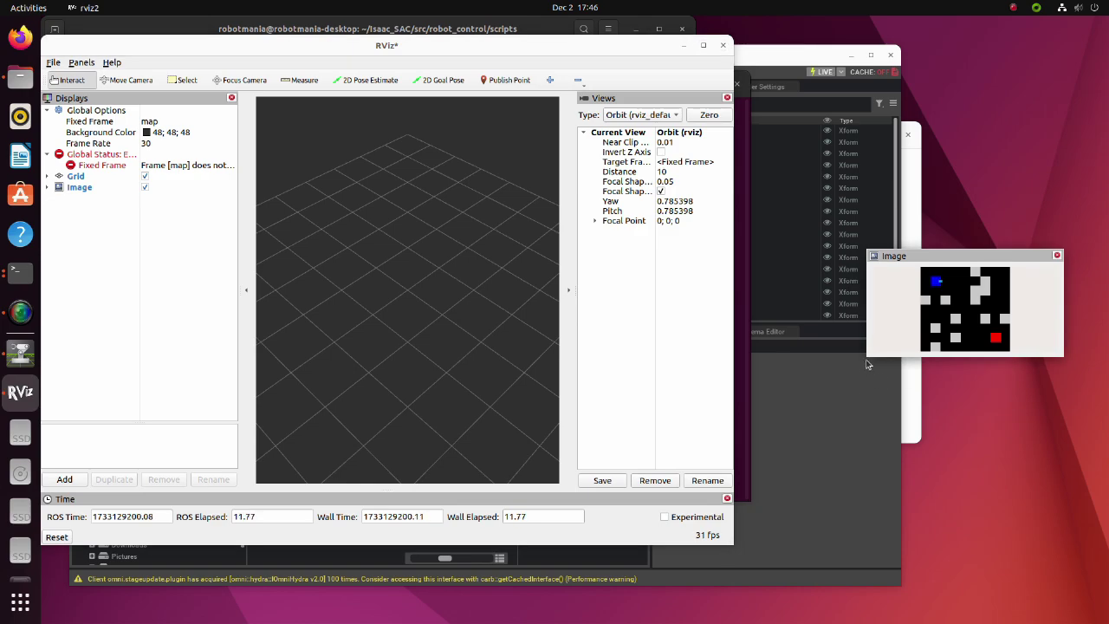
left_click_drag(879, 355, 766, 517)
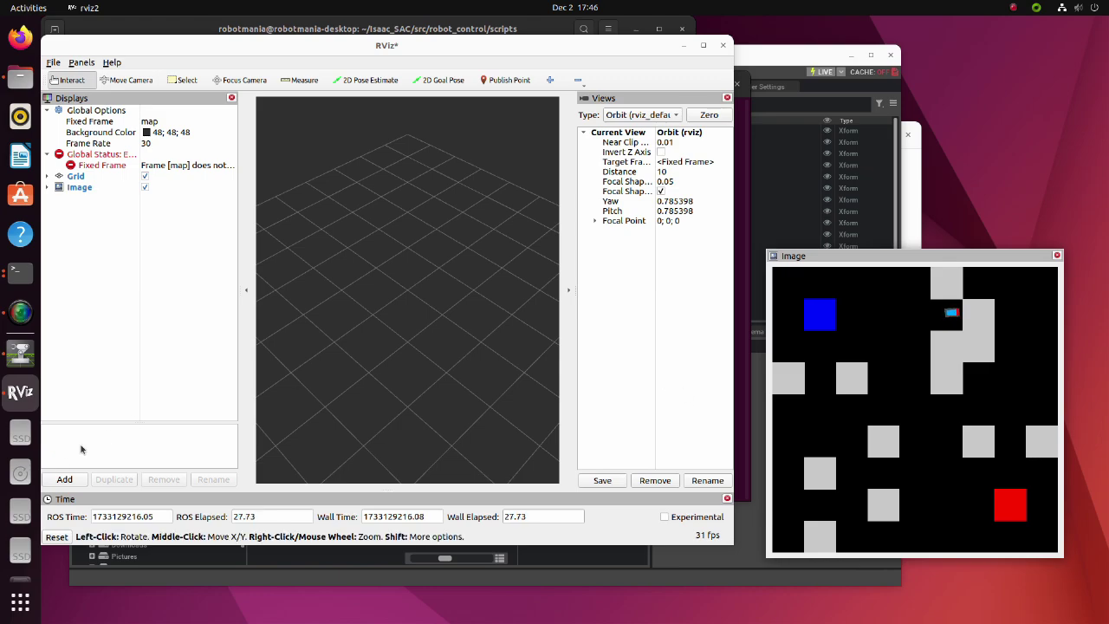
Add an Image display for the /common_part_image topic, float it over the 3D view and enlarge it.
left_click(55, 482)
left_click(533, 140)
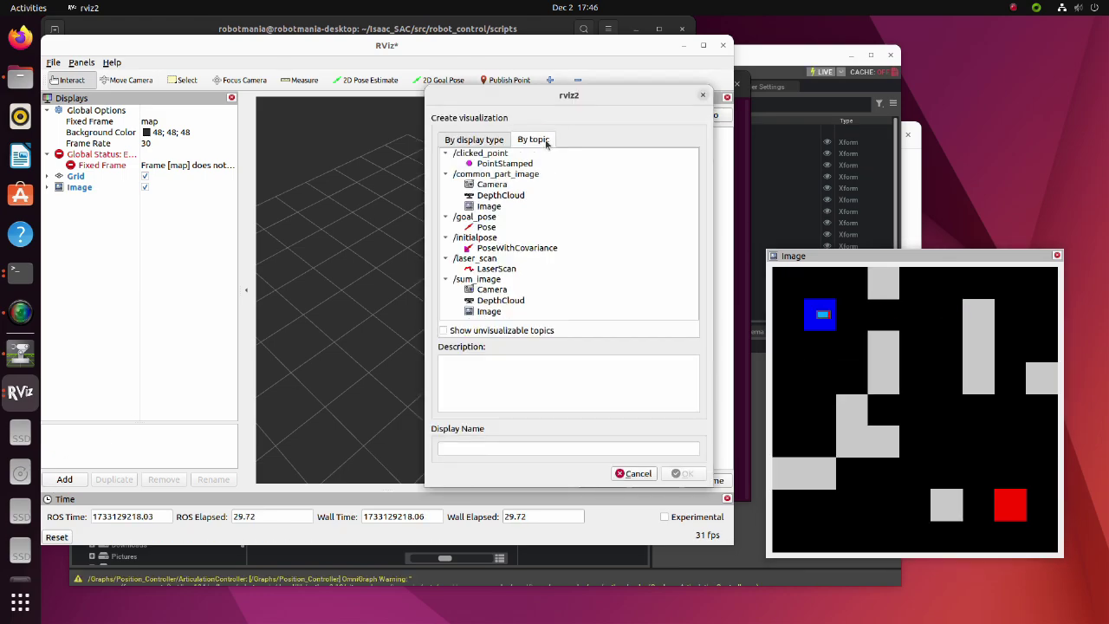
left_click(504, 207)
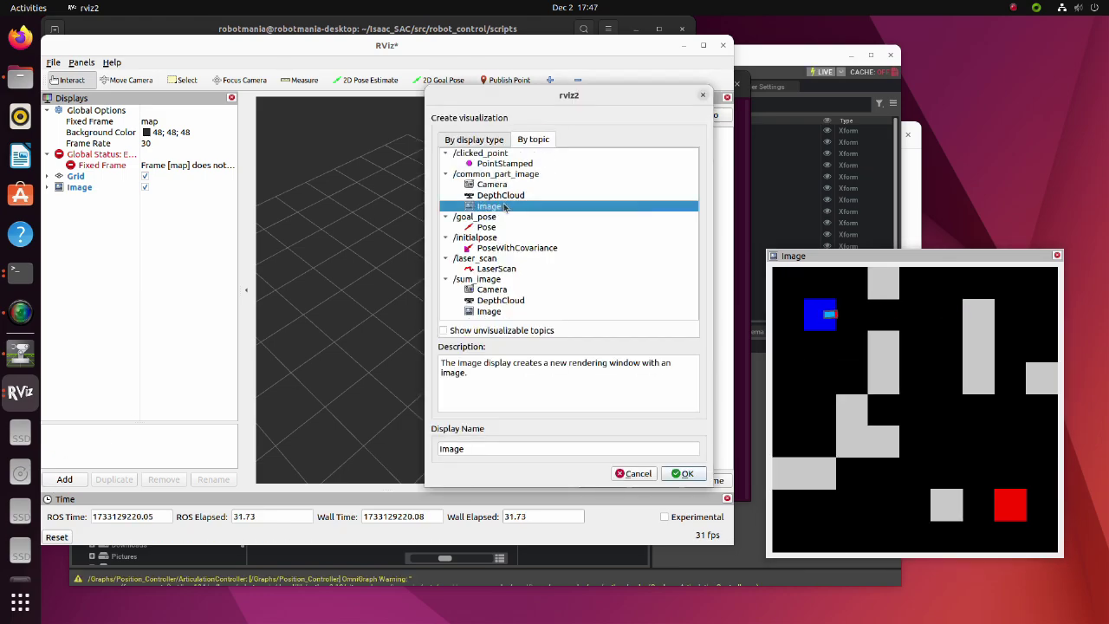
left_click(685, 474)
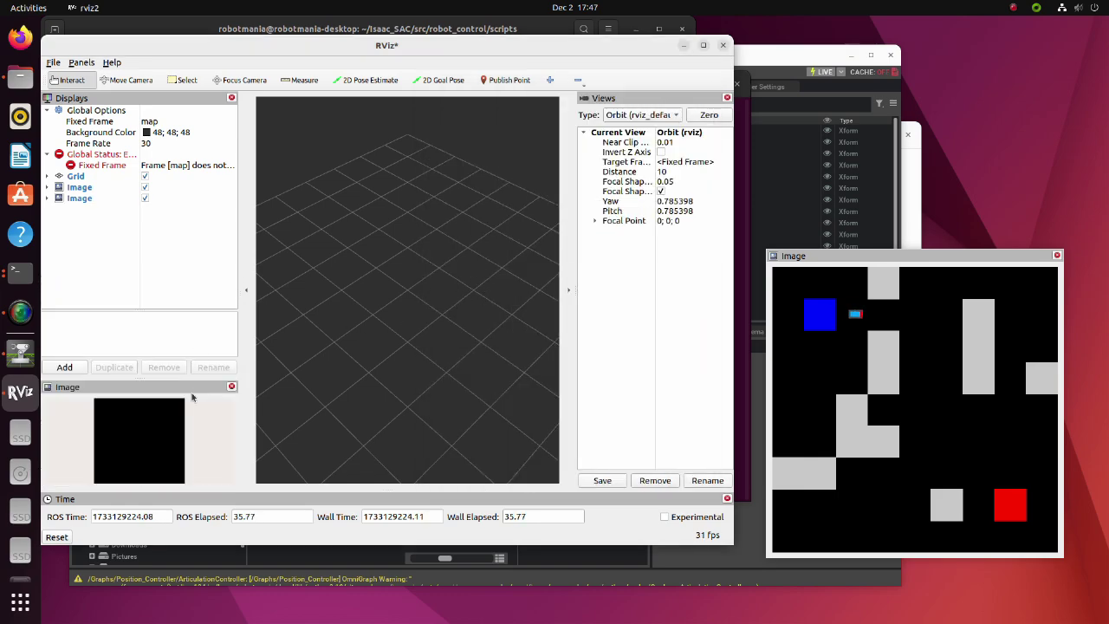
left_click_drag(192, 397, 469, 278)
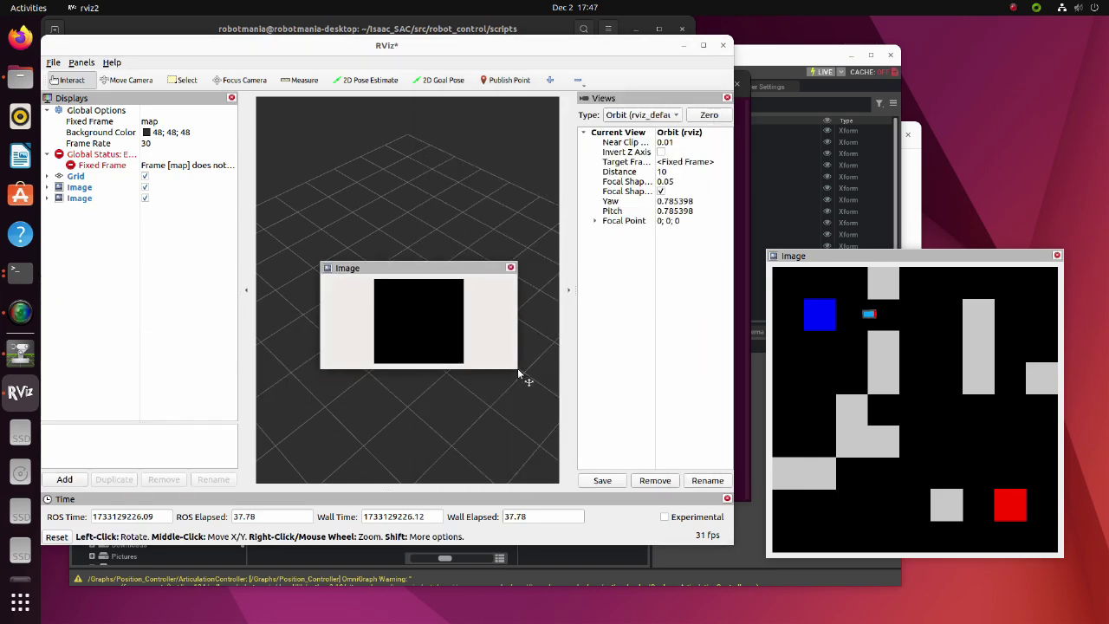
left_click_drag(517, 372, 641, 538)
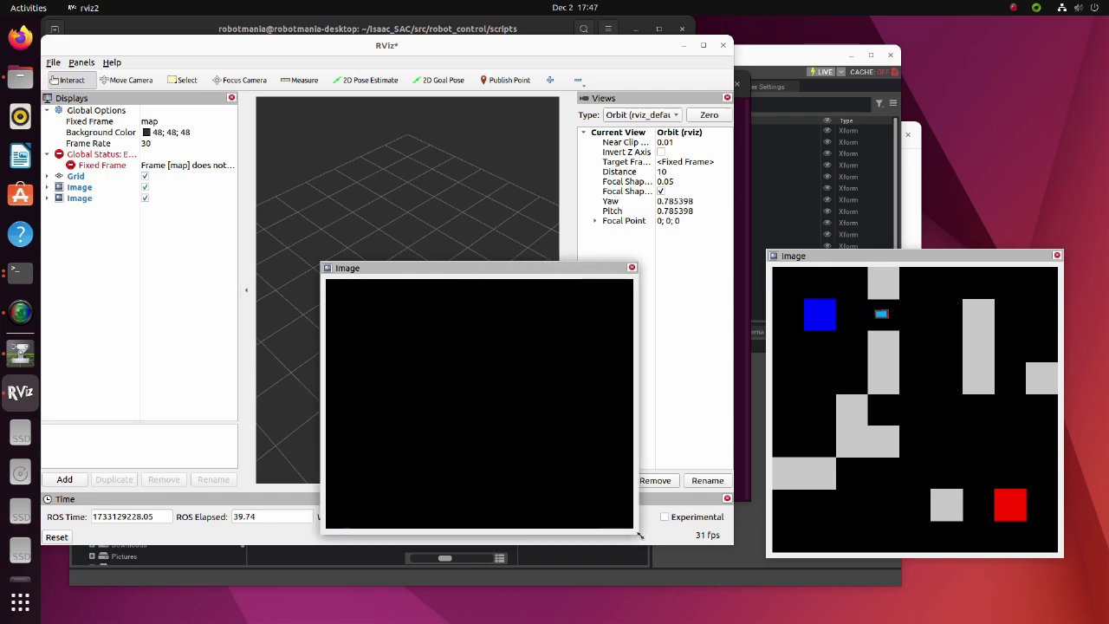
Minimize RViz and its terminal, and rearrange the two floating image windows so the Isaac Sim viewport is uncovered.
left_click(684, 45)
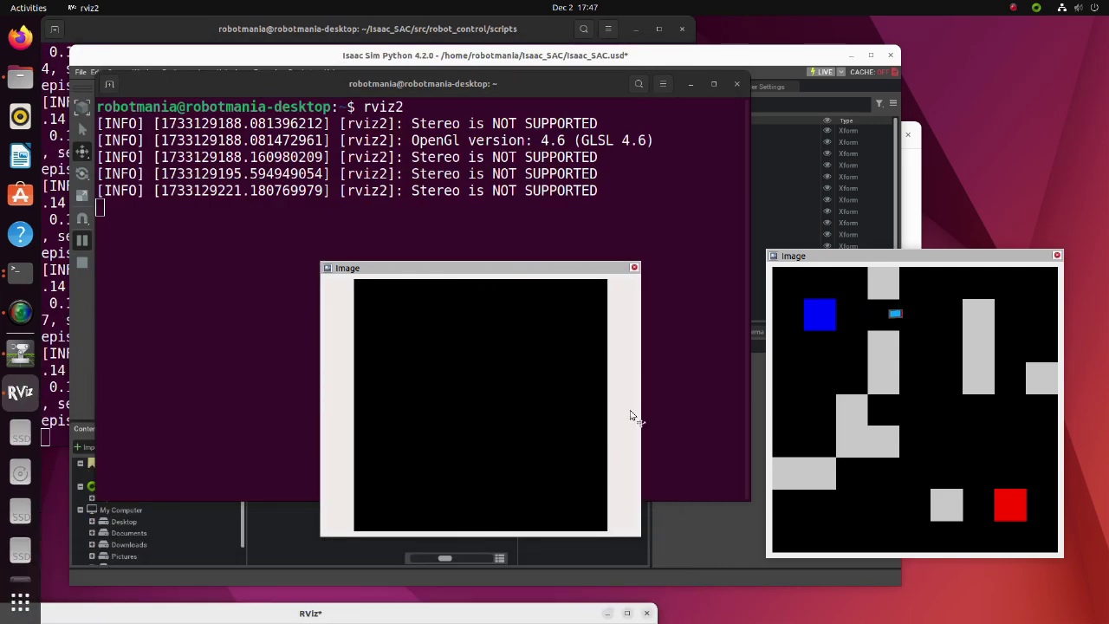
left_click(690, 87)
left_click(691, 84)
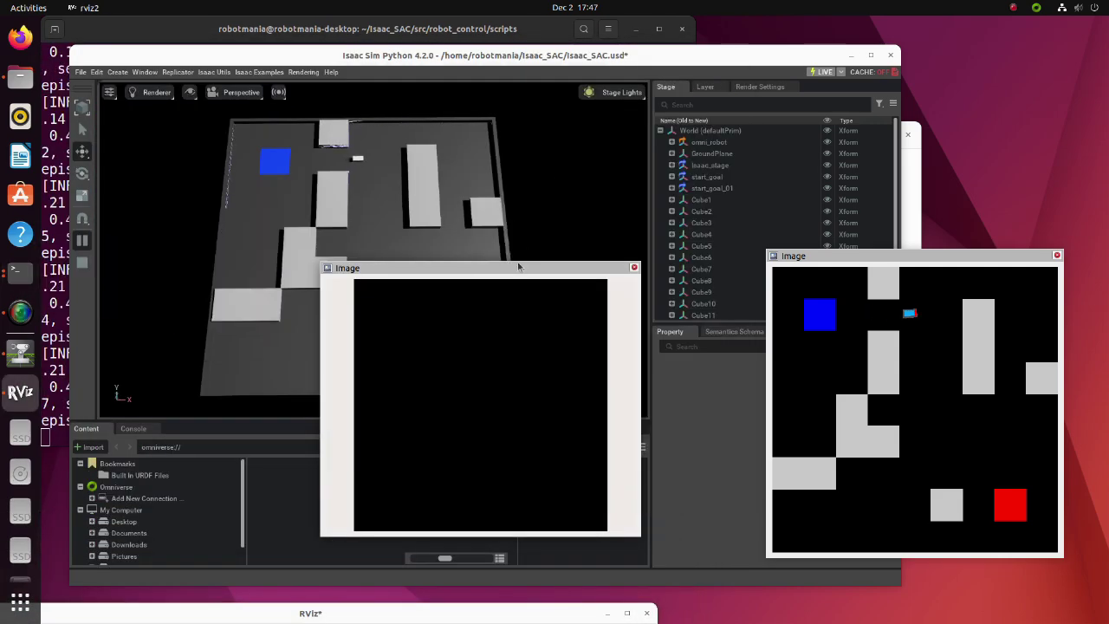
left_click_drag(523, 278, 634, 344)
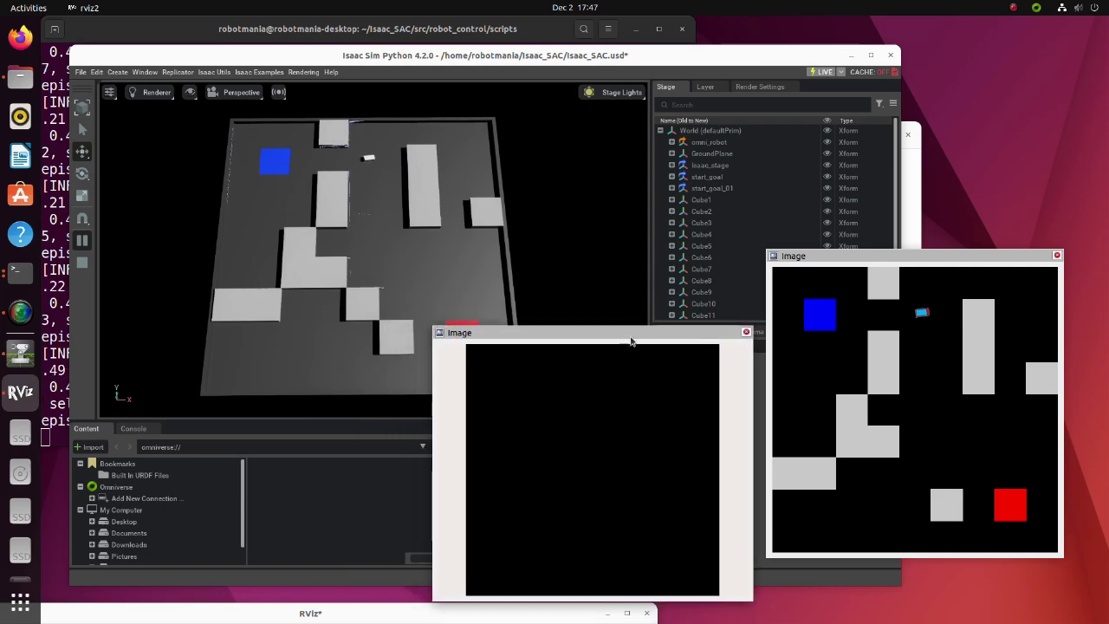
left_click_drag(865, 259, 891, 213)
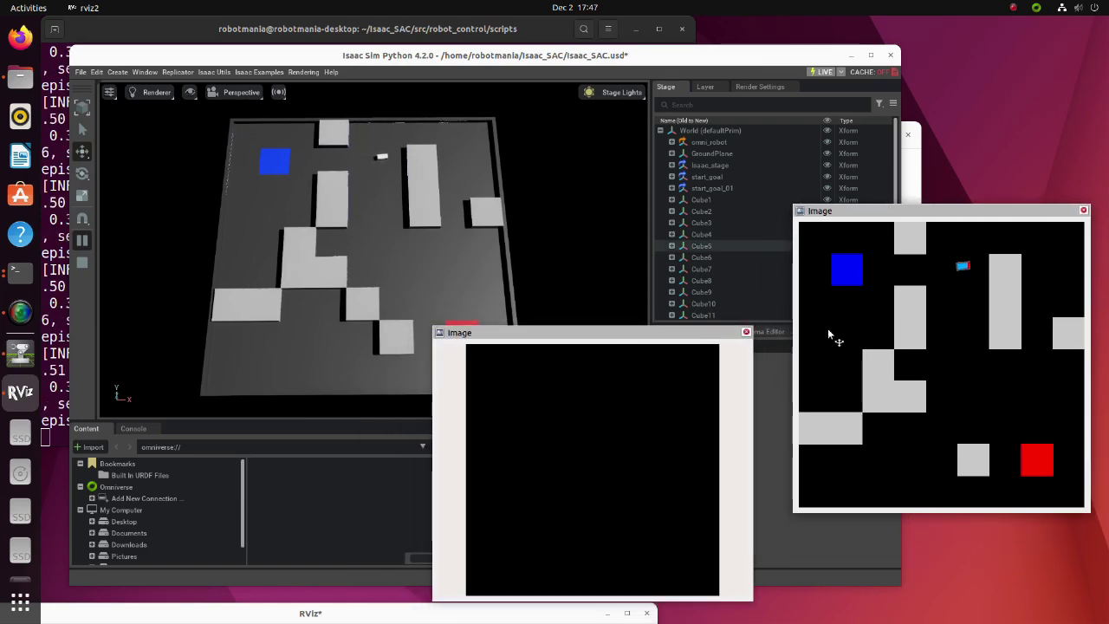